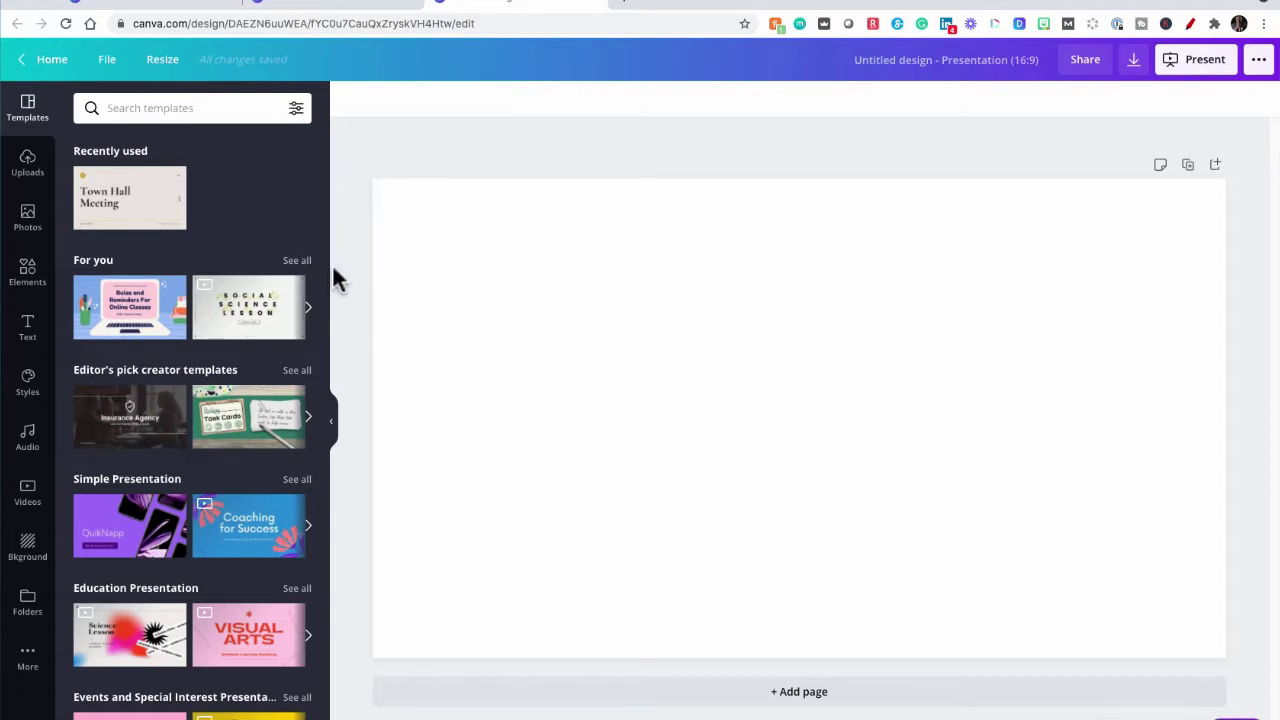
Step: Apply the crumpled white paper background from Recently used to the page
left_click(28, 548)
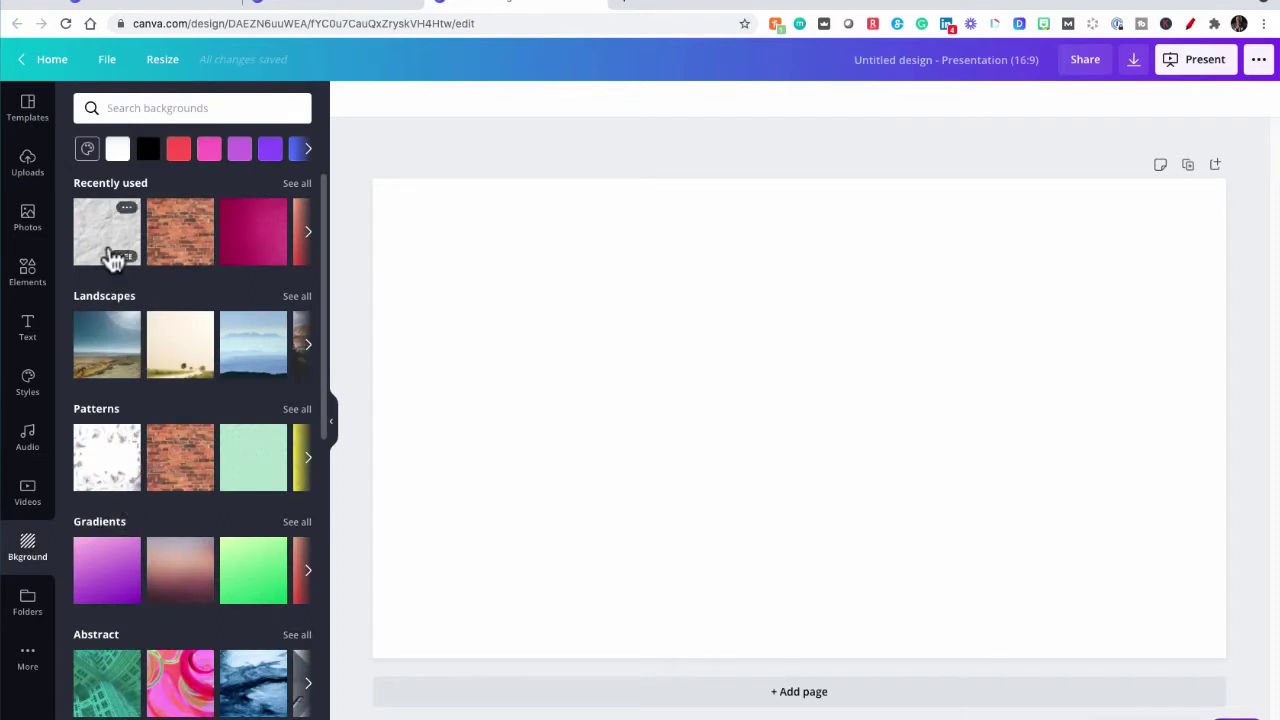
left_click(108, 255)
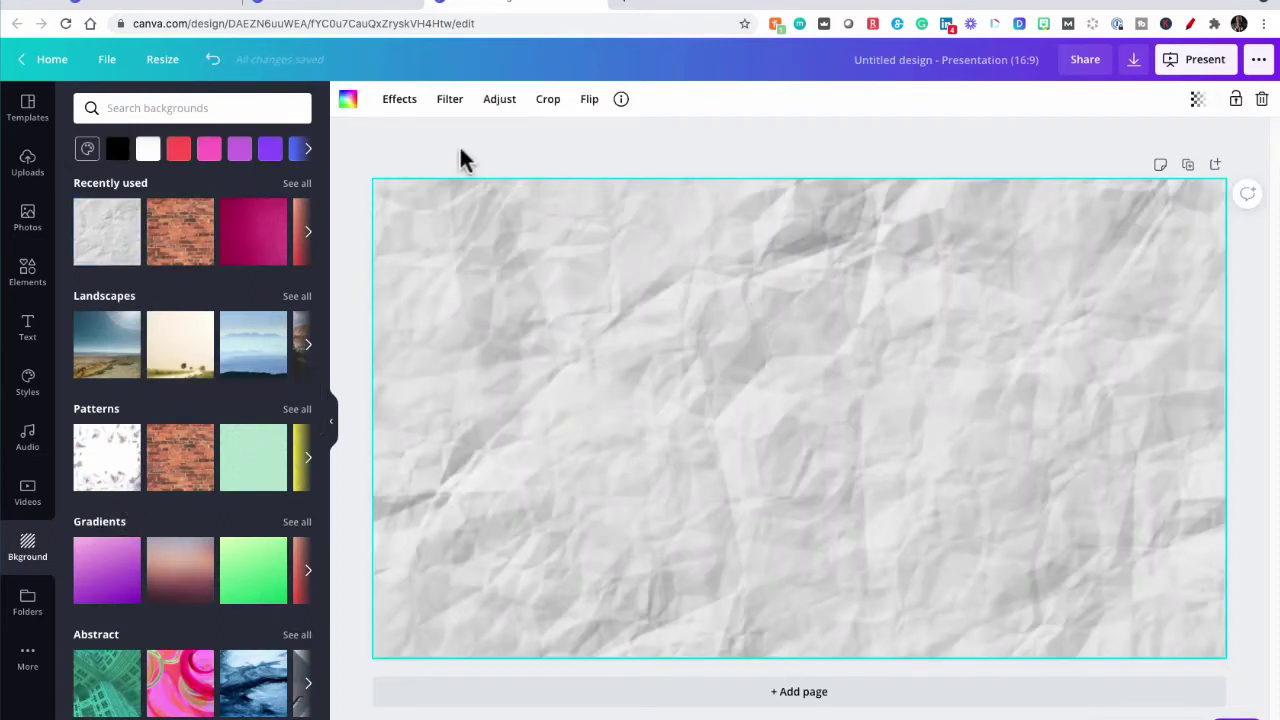
left_click(459, 148)
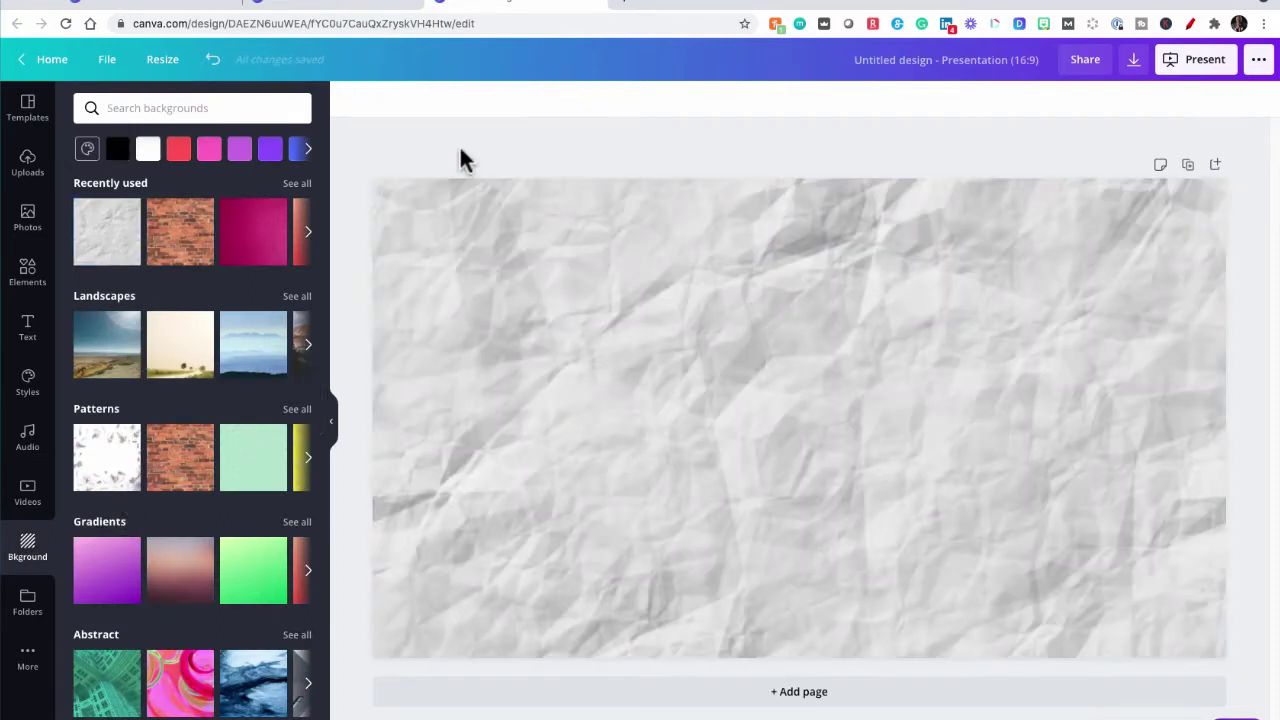
Step: Add a circle and stretch it into a tall, wide ellipse overhanging the page's left edge
left_click(28, 274)
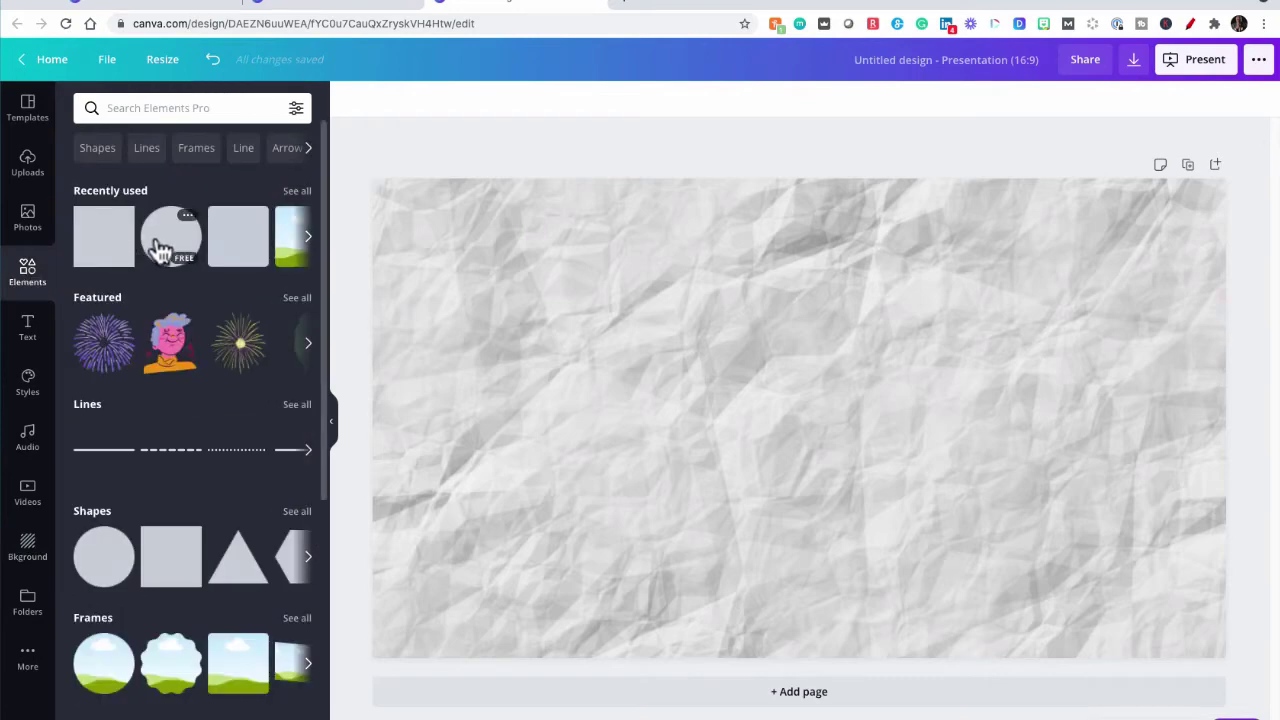
left_click(170, 236)
left_click_drag(757, 434, 423, 278)
left_click_drag(464, 390, 460, 672)
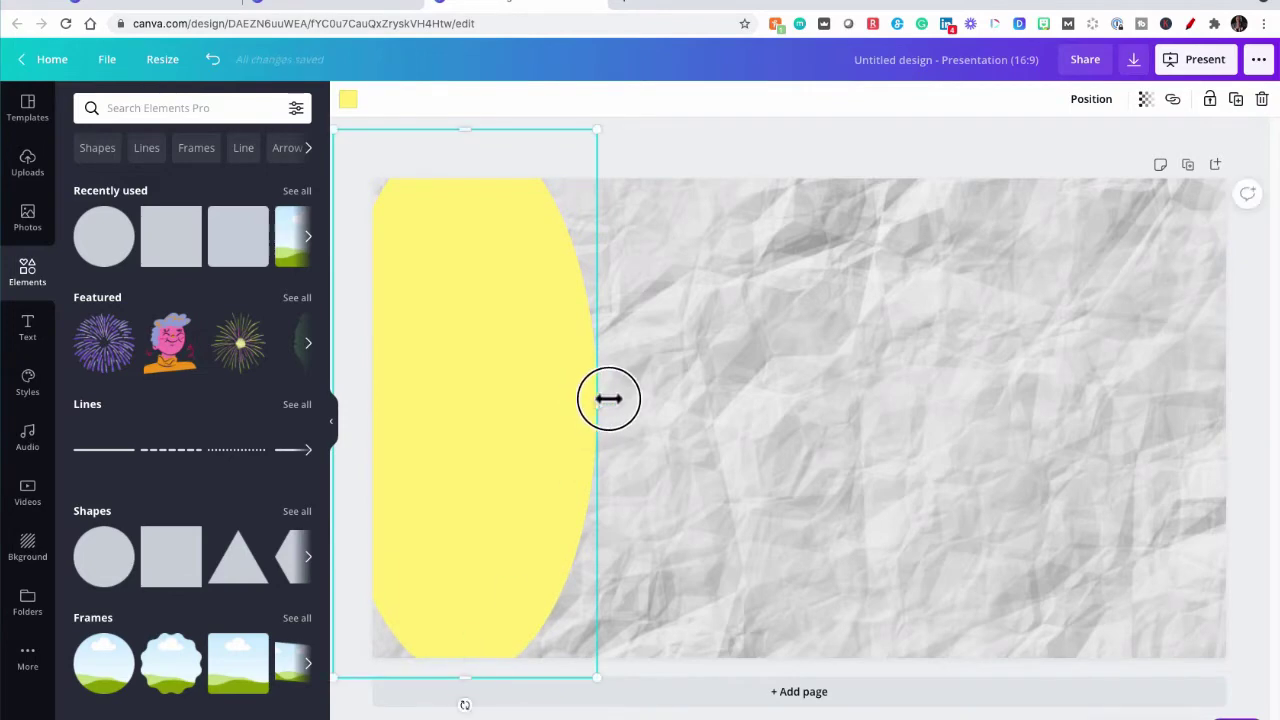
left_click_drag(600, 400, 737, 377)
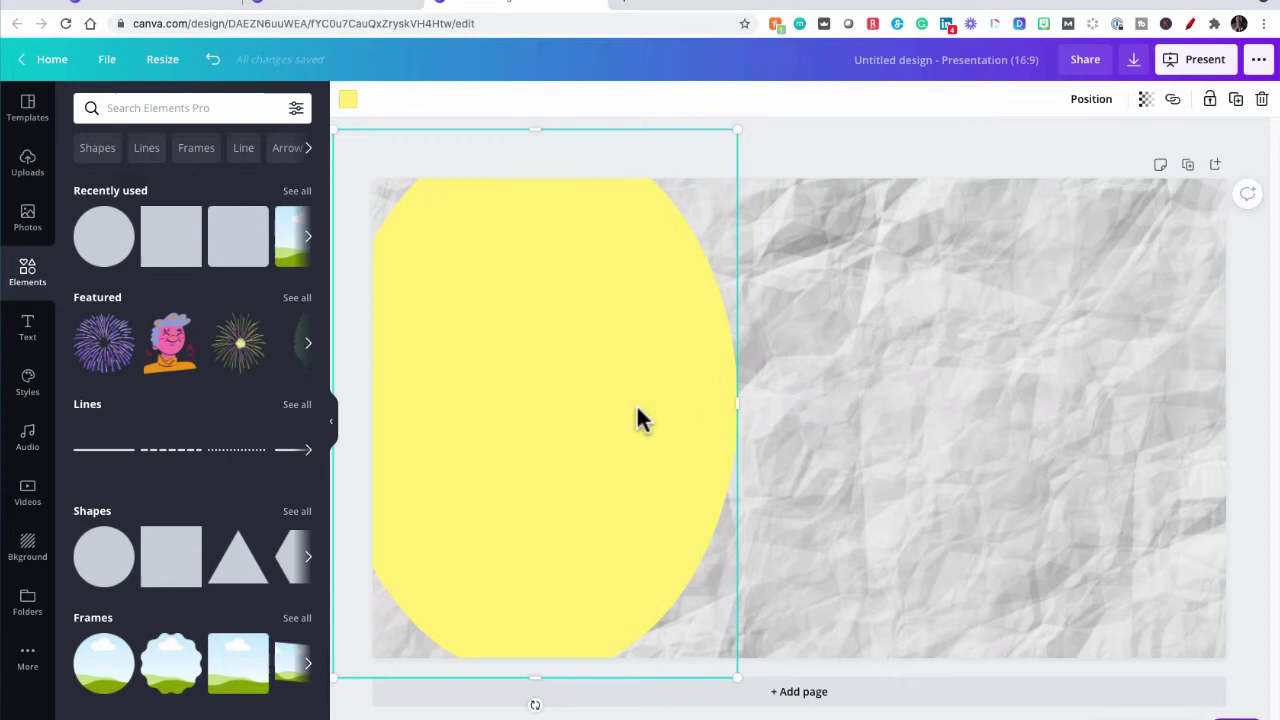
left_click_drag(637, 417, 596, 416)
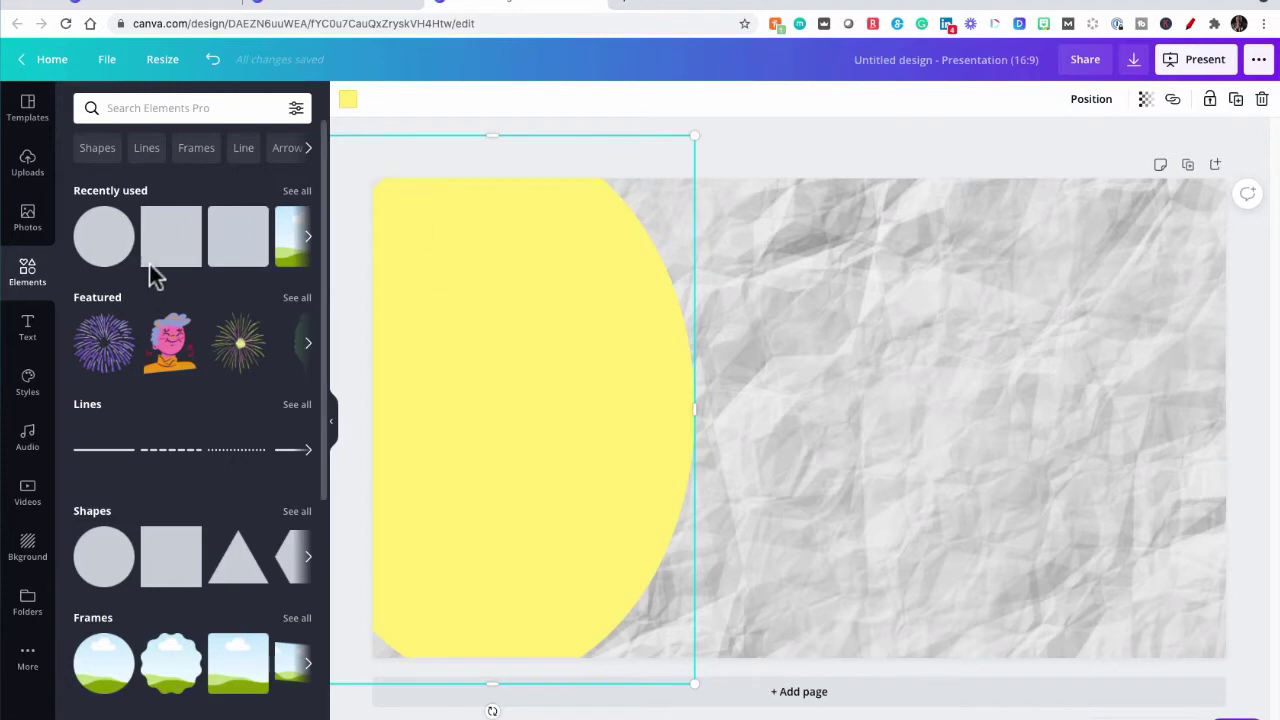
Step: Add a square, reshape it into a tall narrow rectangle at left, and group it with the ellipse
left_click(178, 245)
left_click_drag(729, 374, 420, 223)
left_click_drag(466, 398, 428, 668)
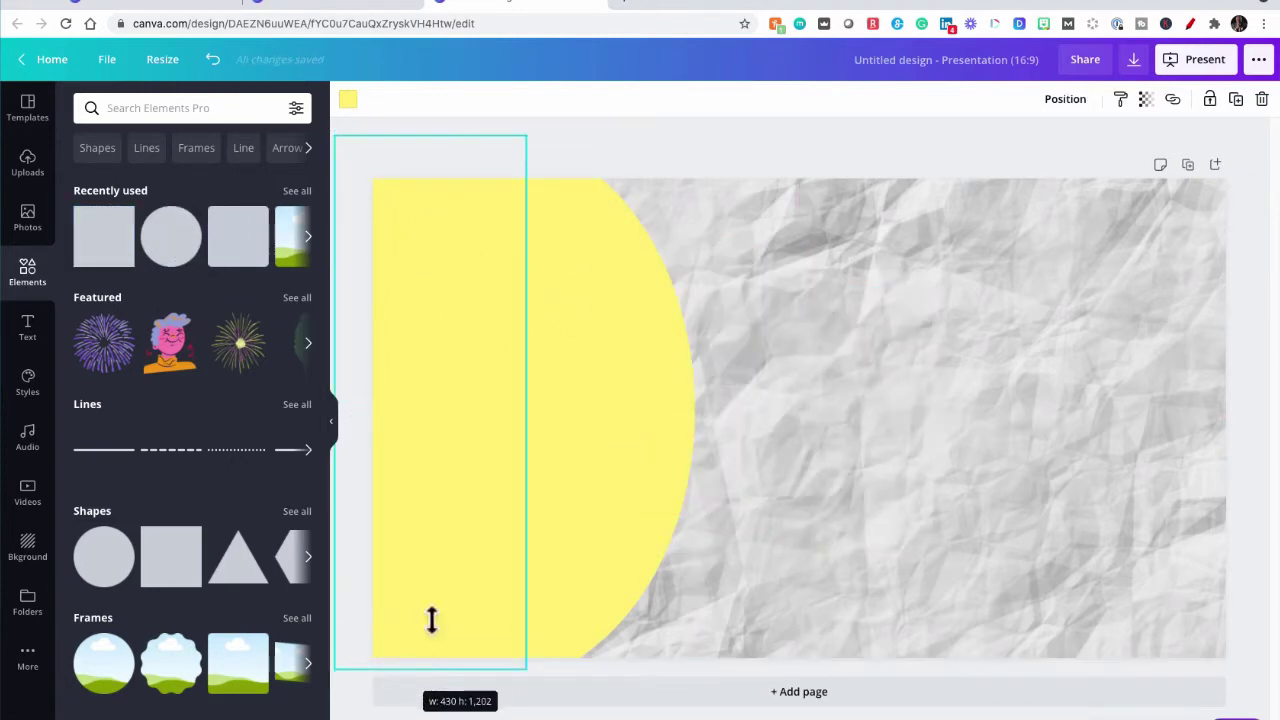
left_click(582, 355, "shift")
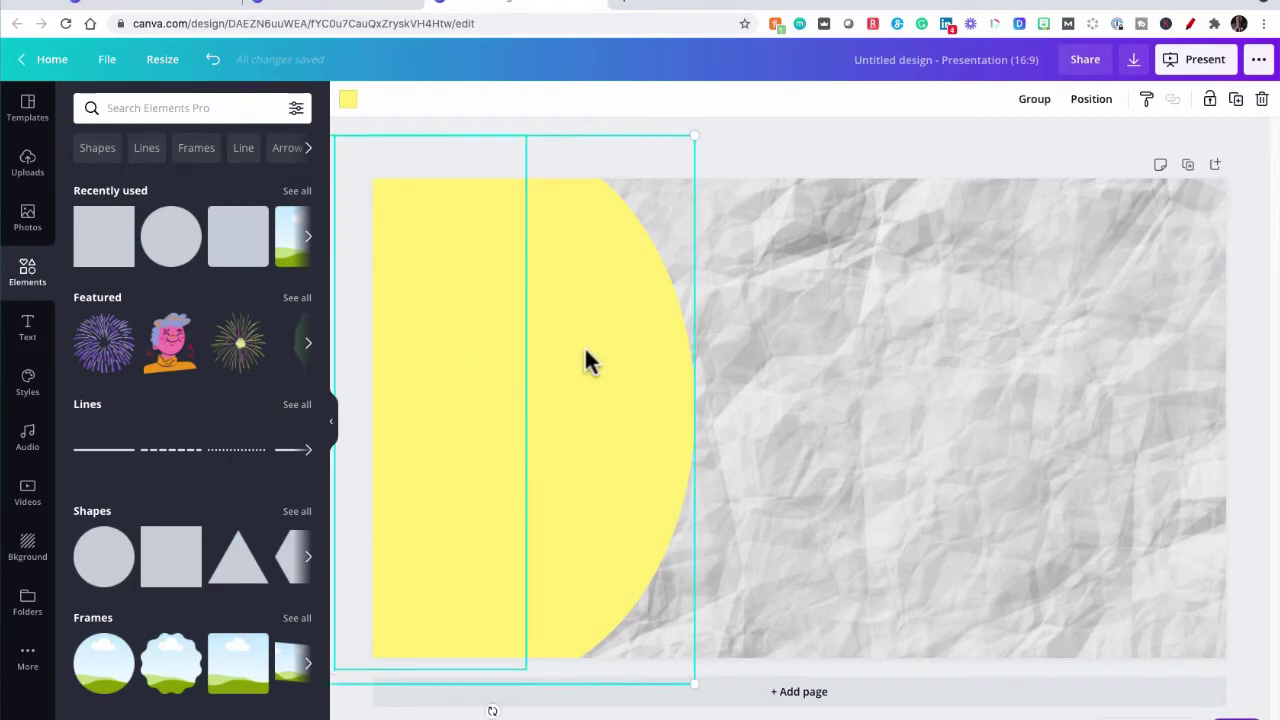
left_click(1036, 106)
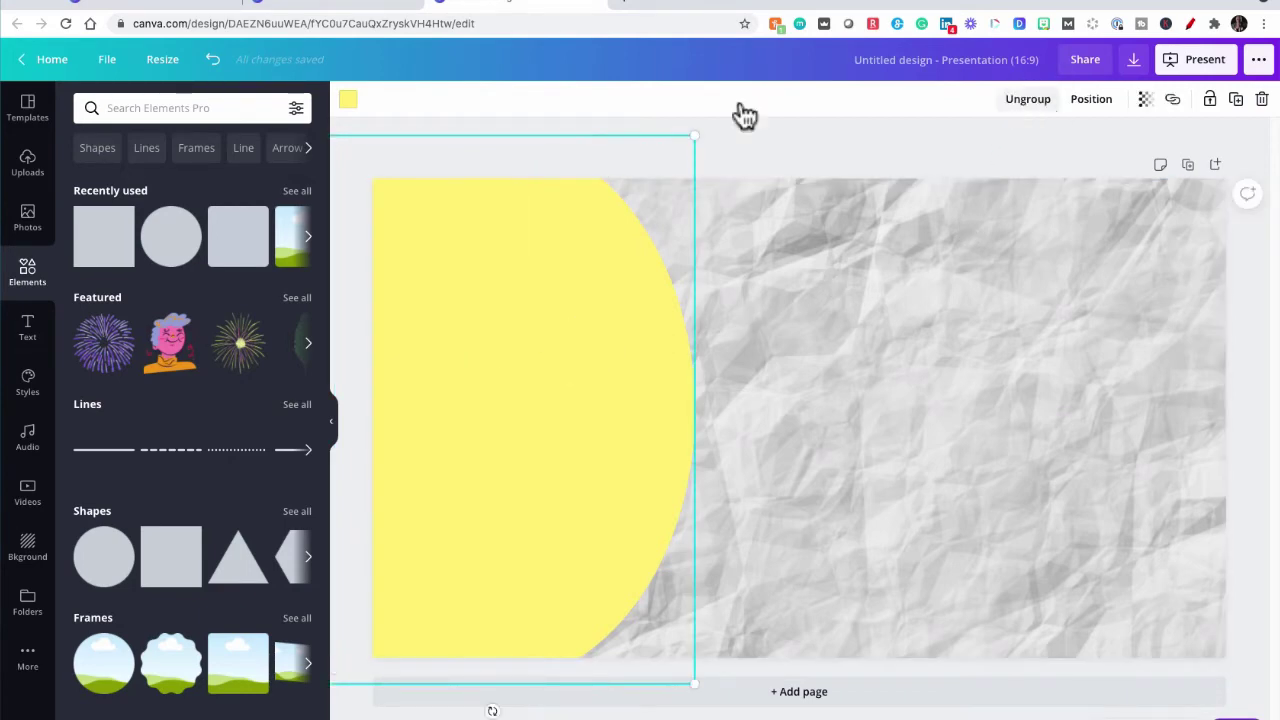
Step: Colour the grouped shape grey and duplicate it to the right side of the page
left_click(347, 103)
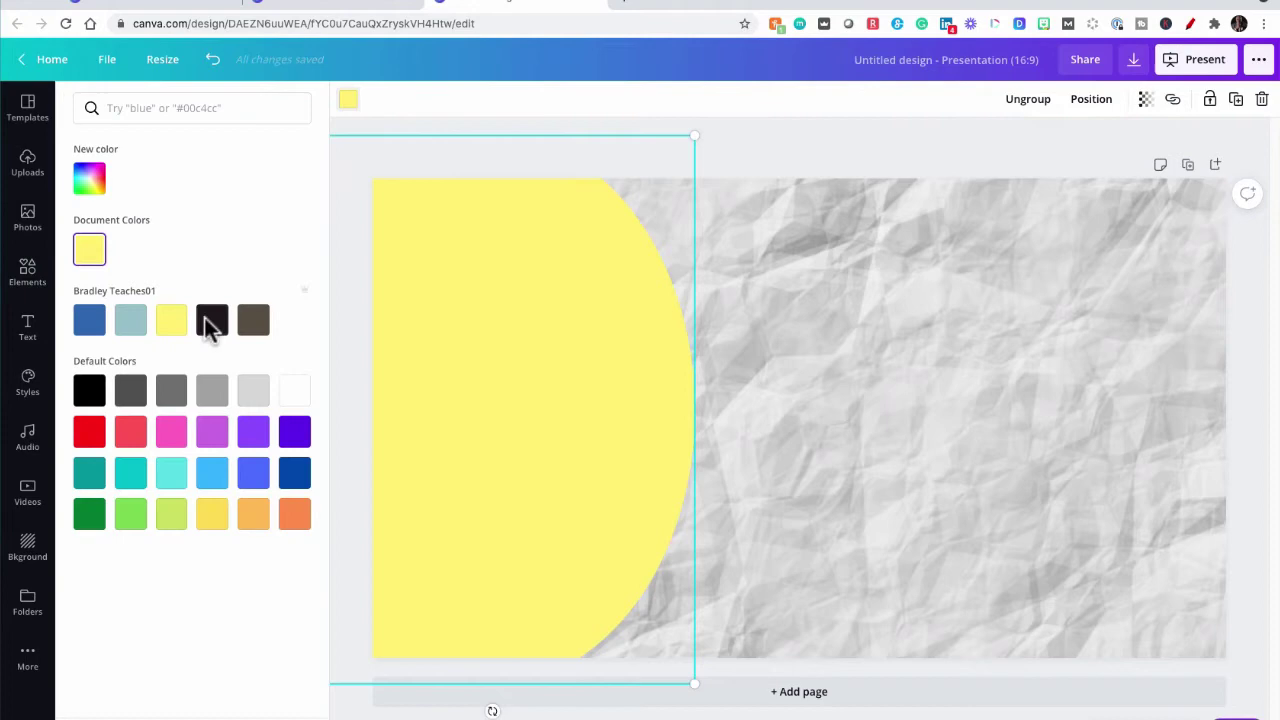
left_click(171, 390)
left_click(550, 352)
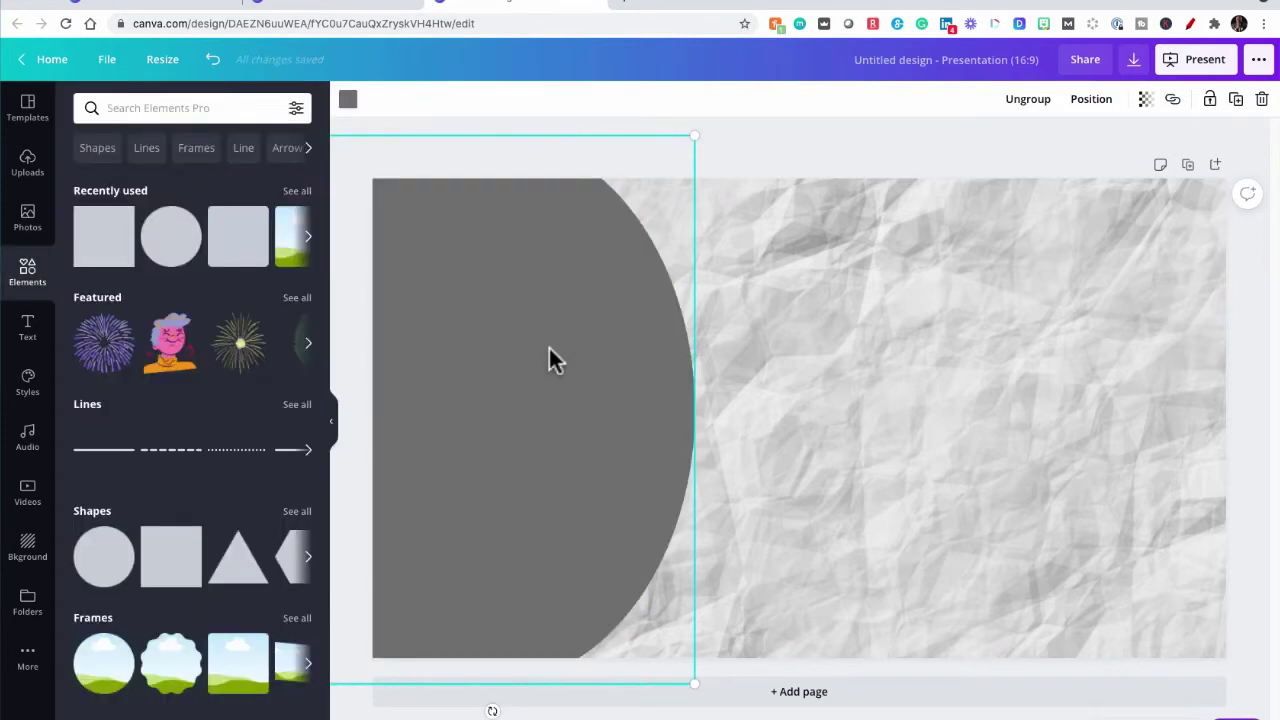
key("ctrl+d")
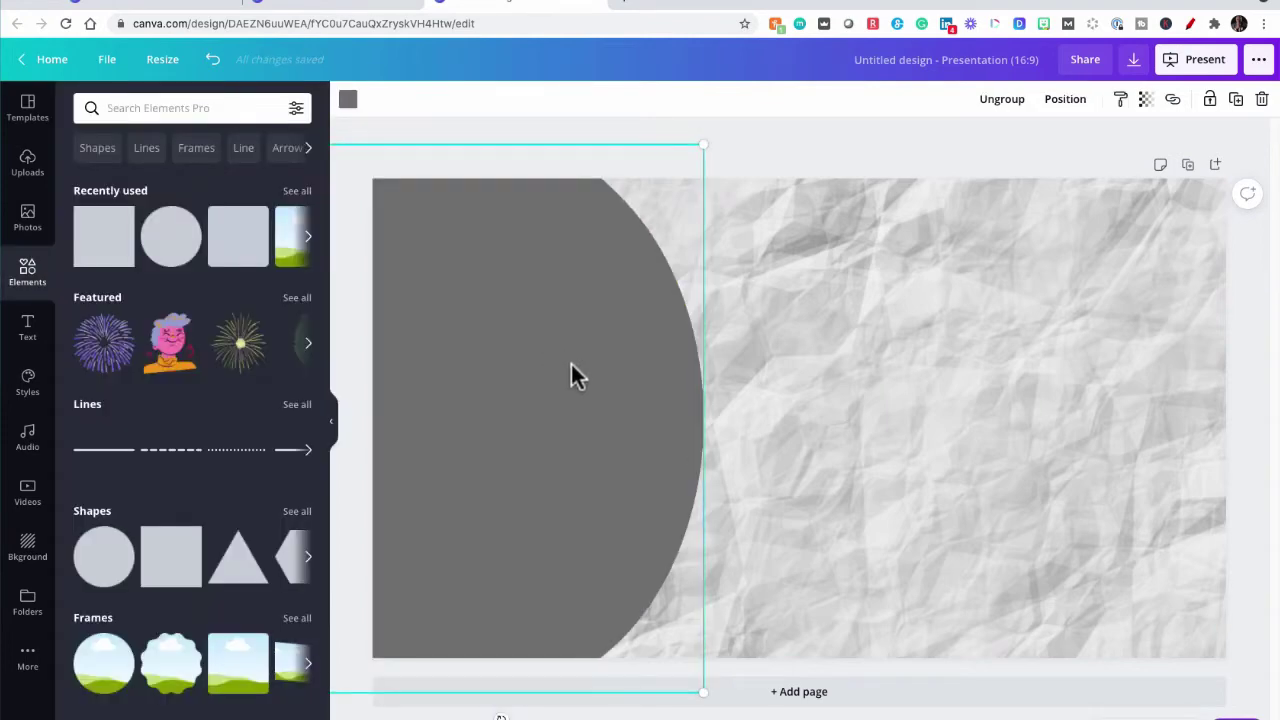
left_click_drag(568, 364, 1025, 349)
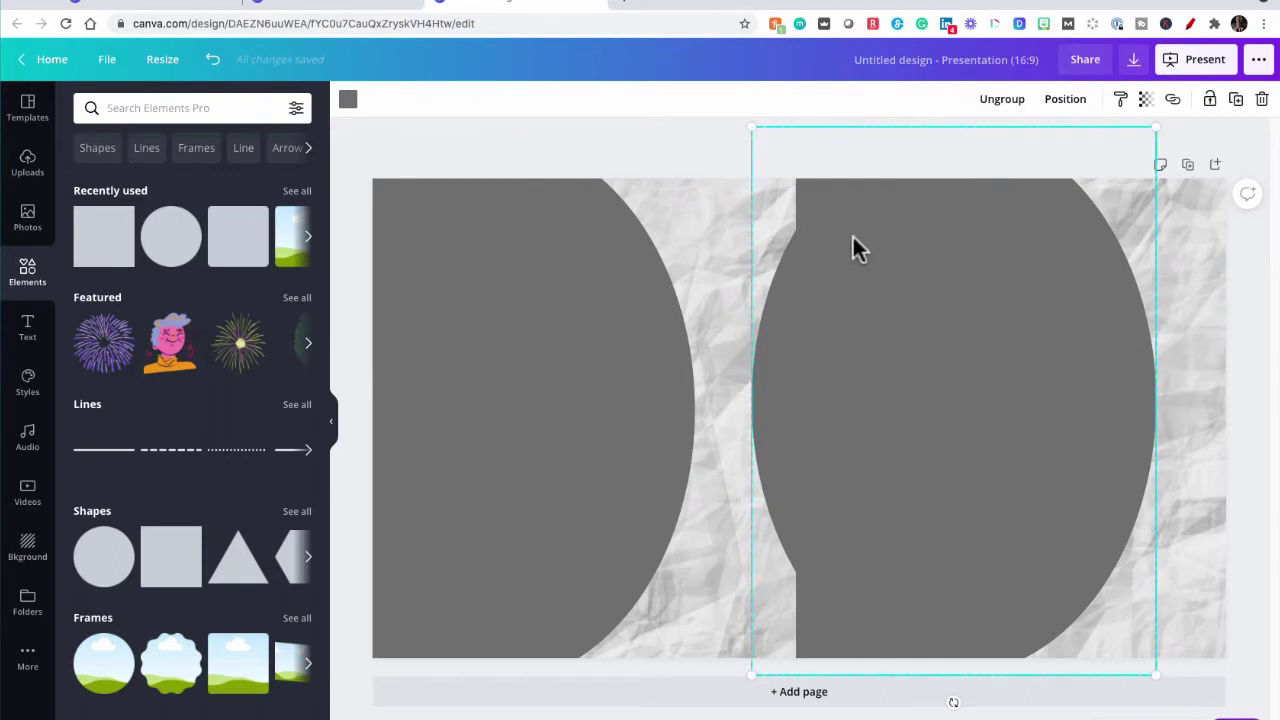
Step: Make both the circle and rectangle of the copy white
left_click(347, 99)
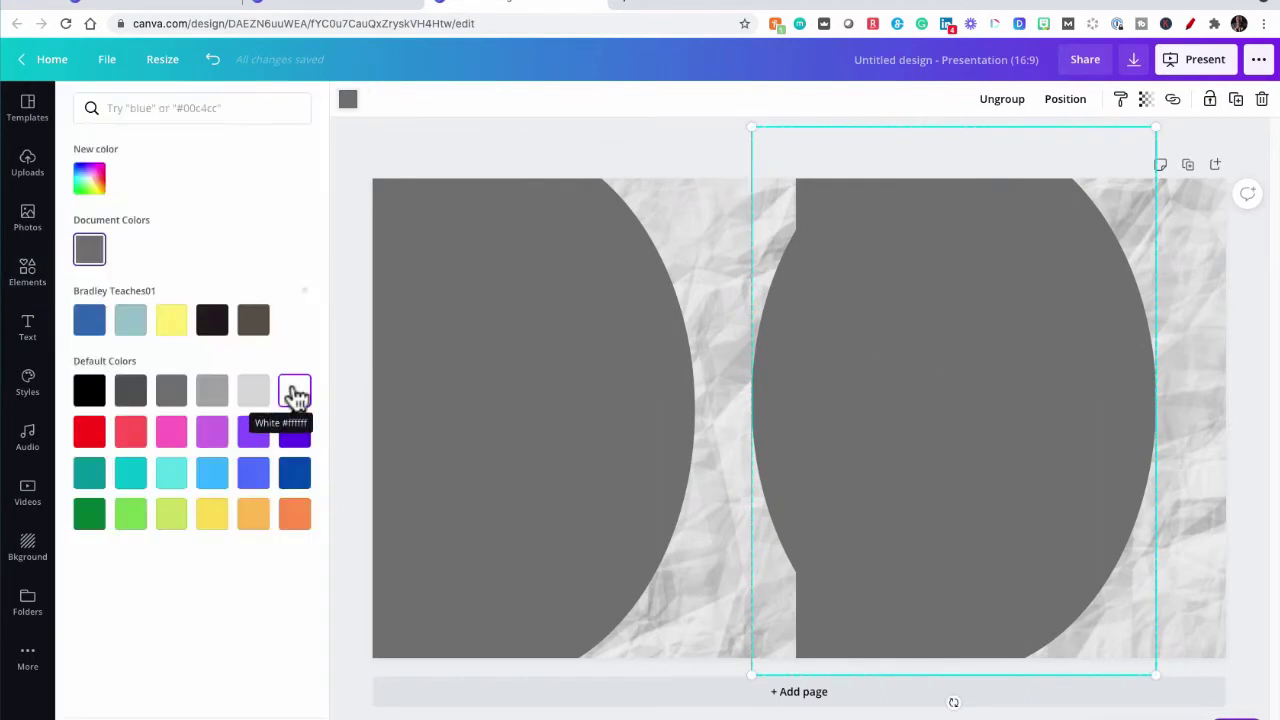
left_click(294, 390)
left_click(880, 405)
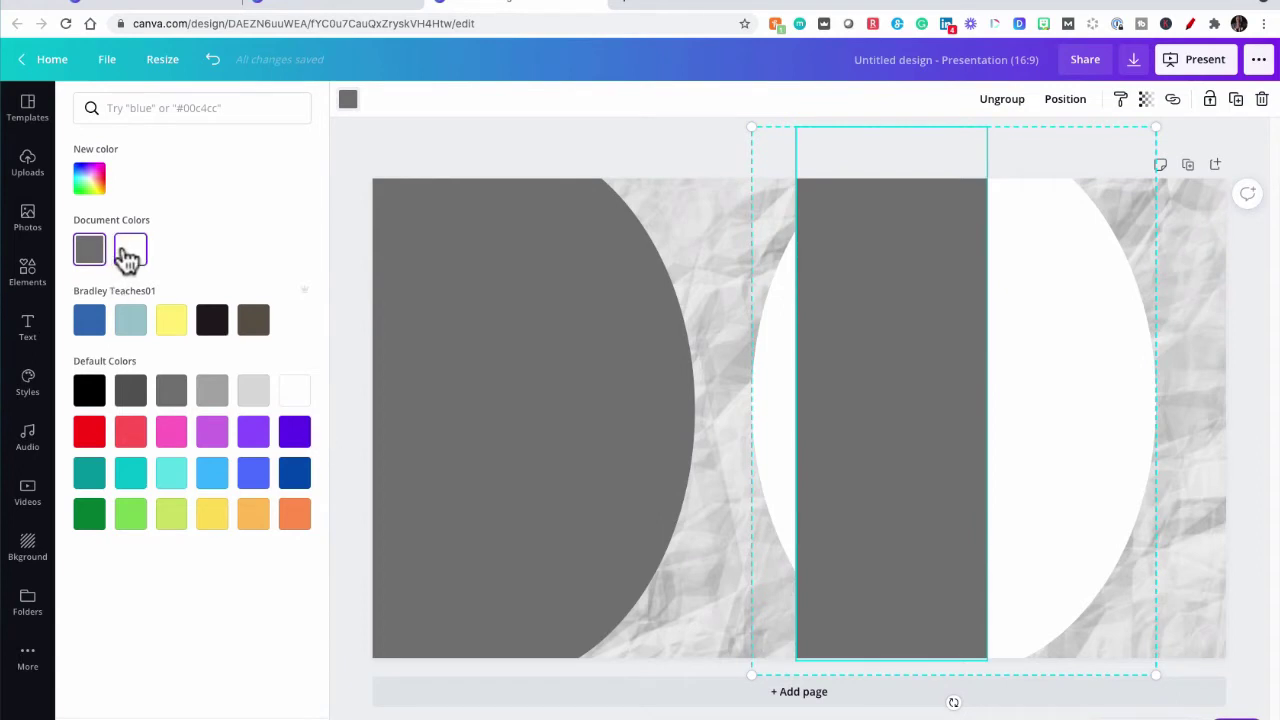
left_click(130, 250)
key("Escape")
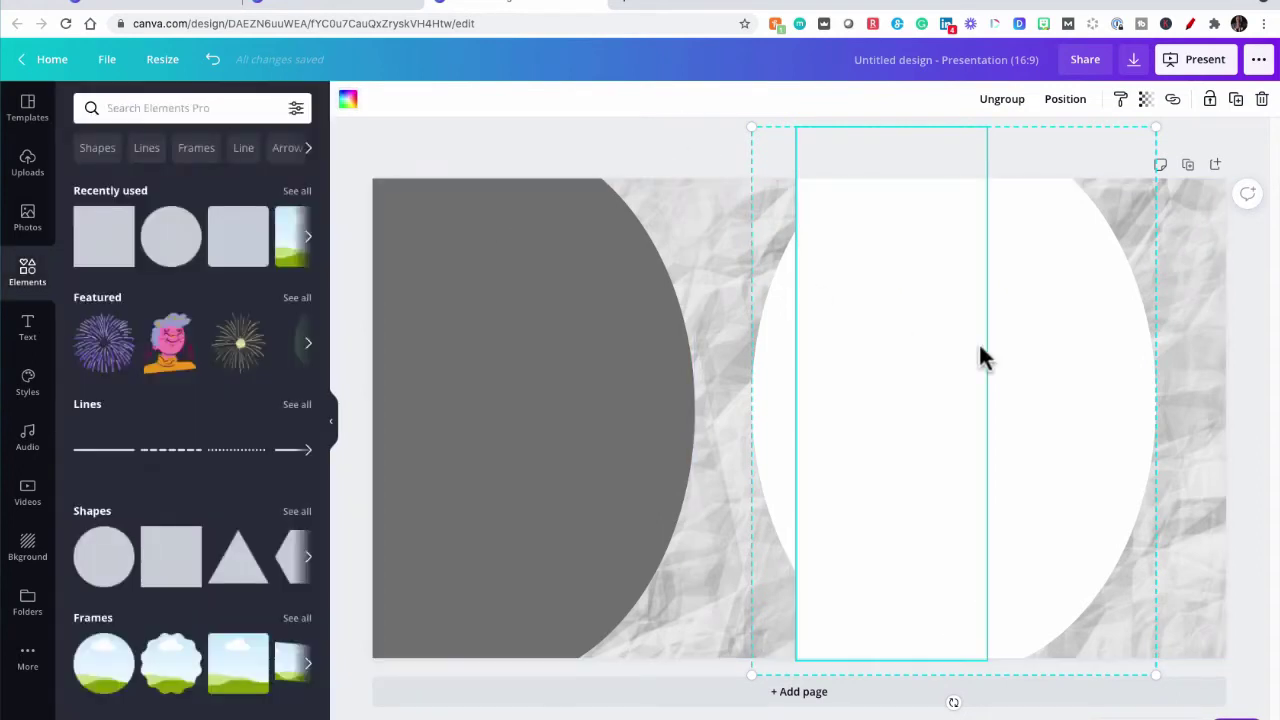
Step: Send the white copy behind the grey shape, offset so a thin white rim shows
left_click(1030, 362)
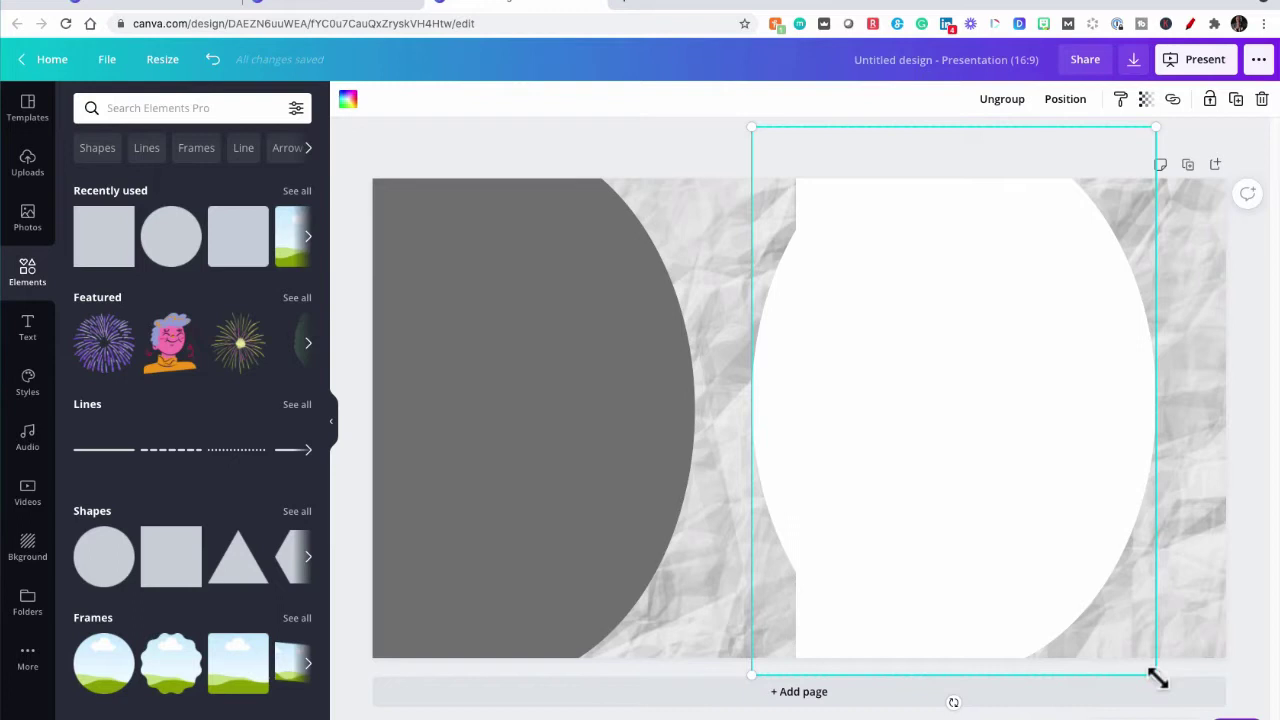
left_click_drag(1083, 451, 789, 400)
left_click(1062, 104)
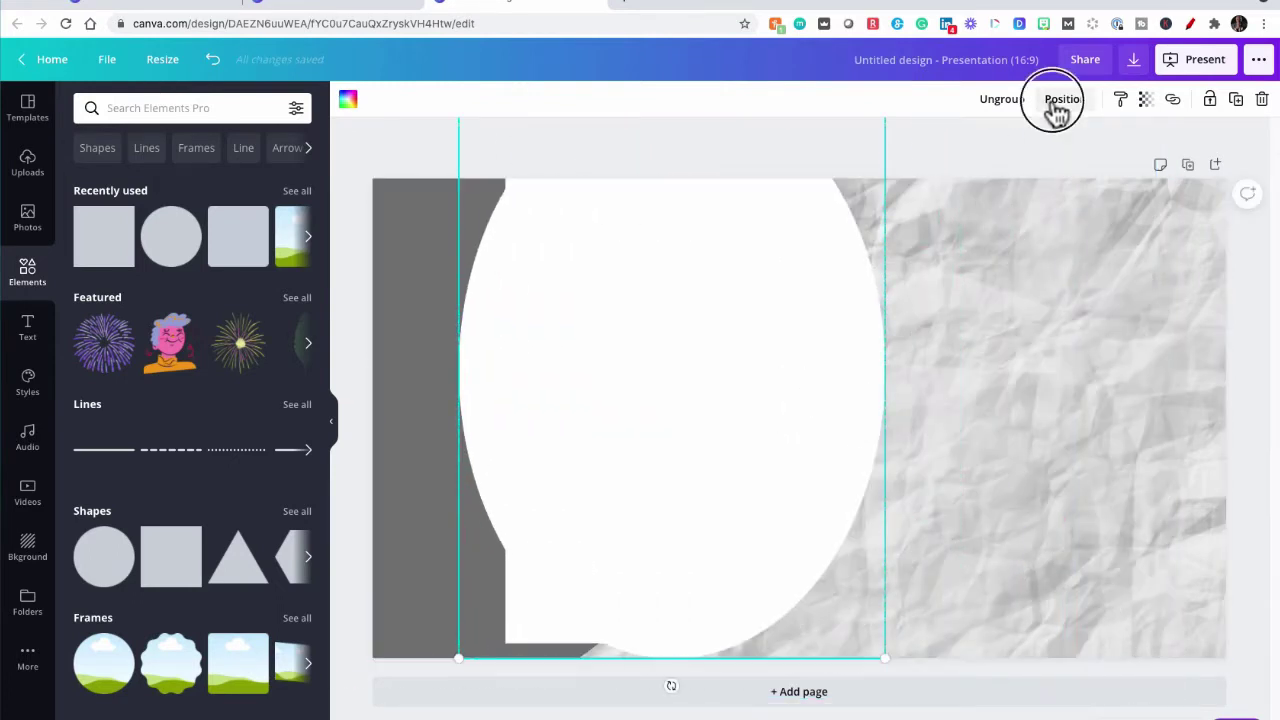
left_click(1010, 148)
left_click_drag(760, 428, 620, 451)
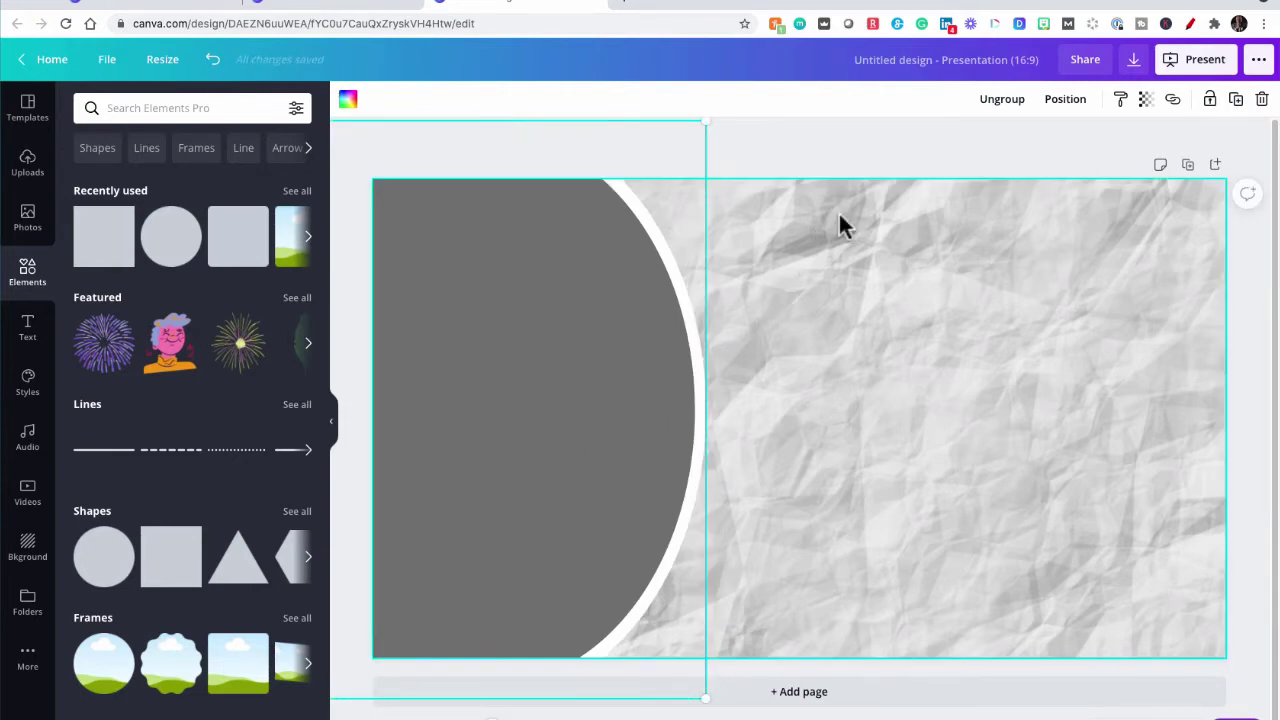
left_click(880, 155)
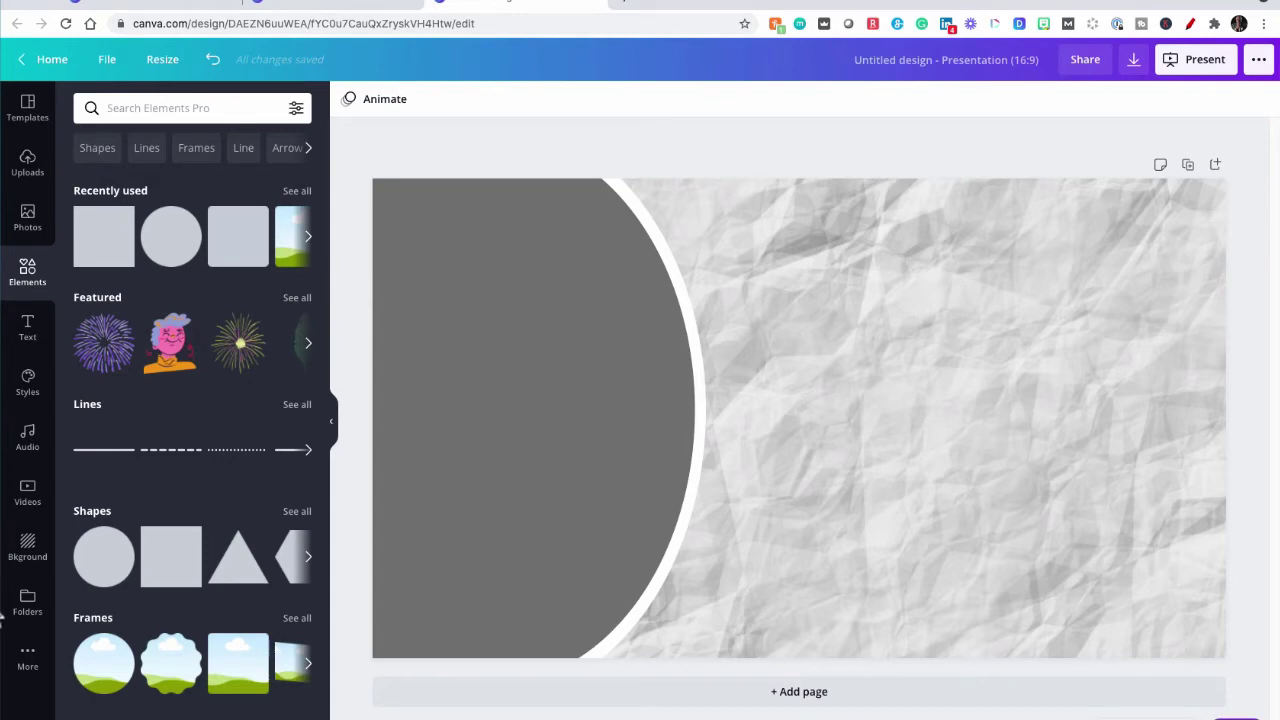
Step: Place the Restream folder's Memoji on the grey shape, enlarged and tilted slightly counterclockwise
left_click(27, 600)
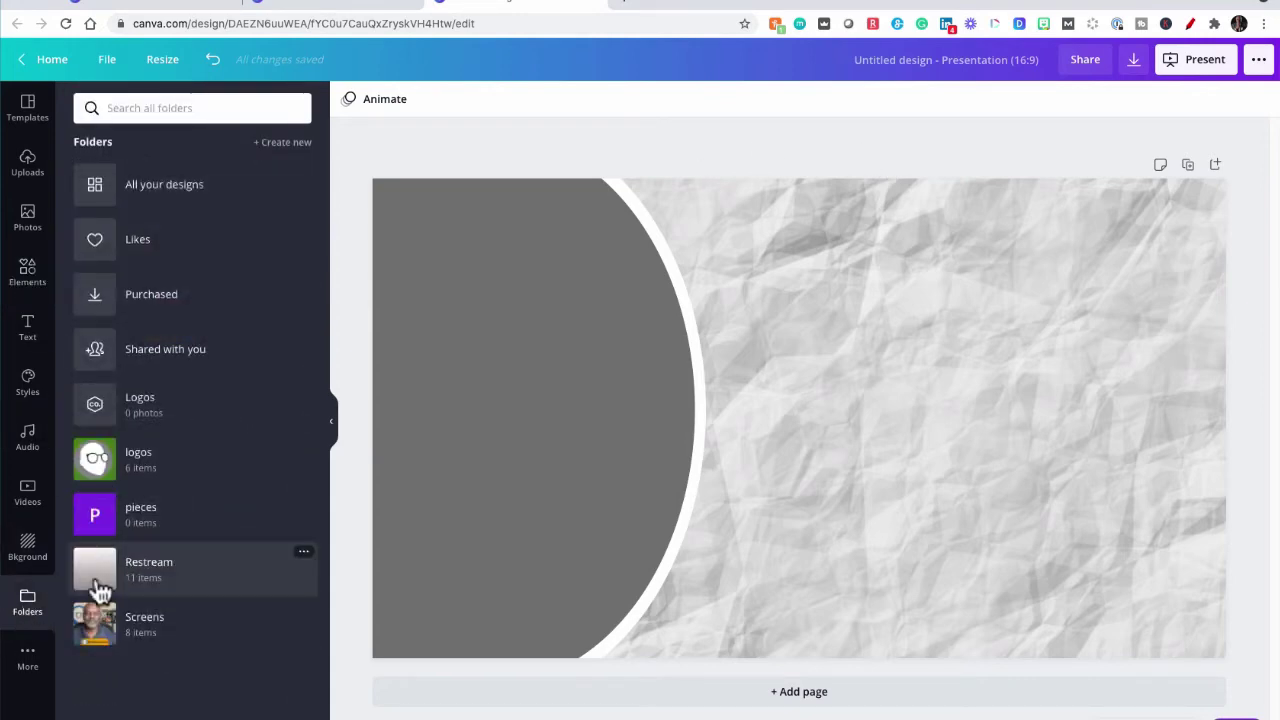
left_click(100, 588)
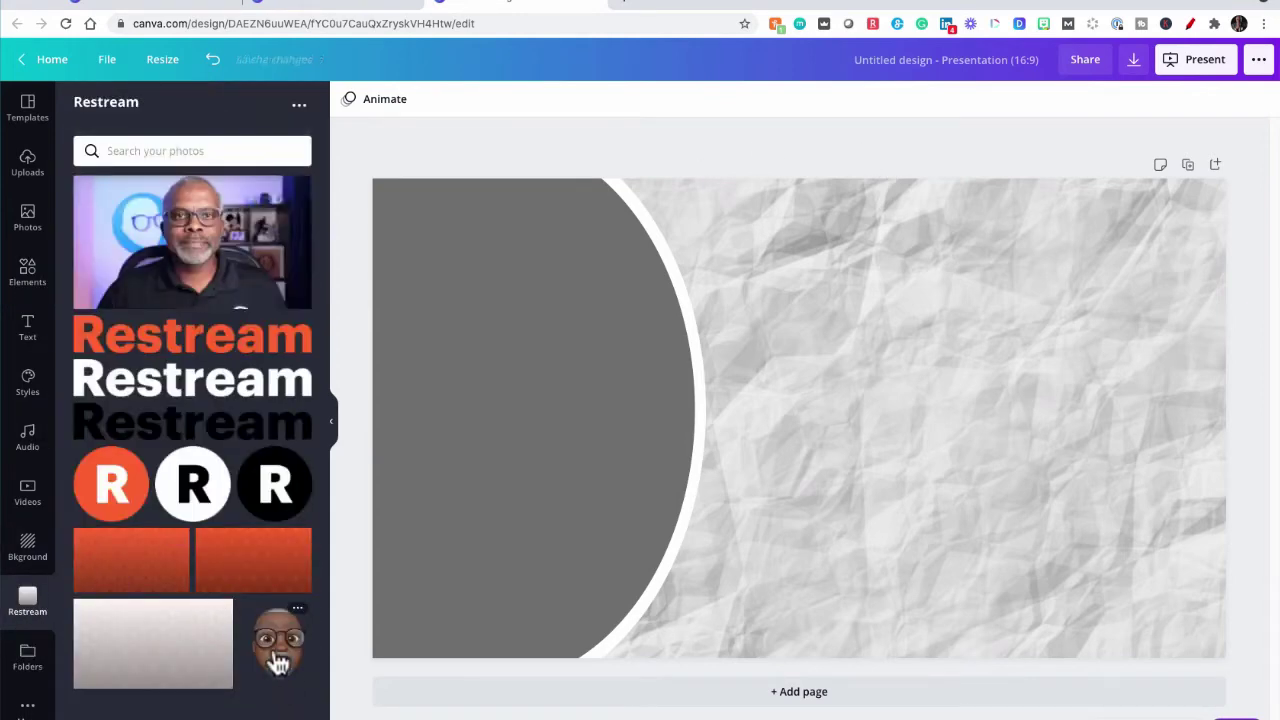
left_click(285, 660)
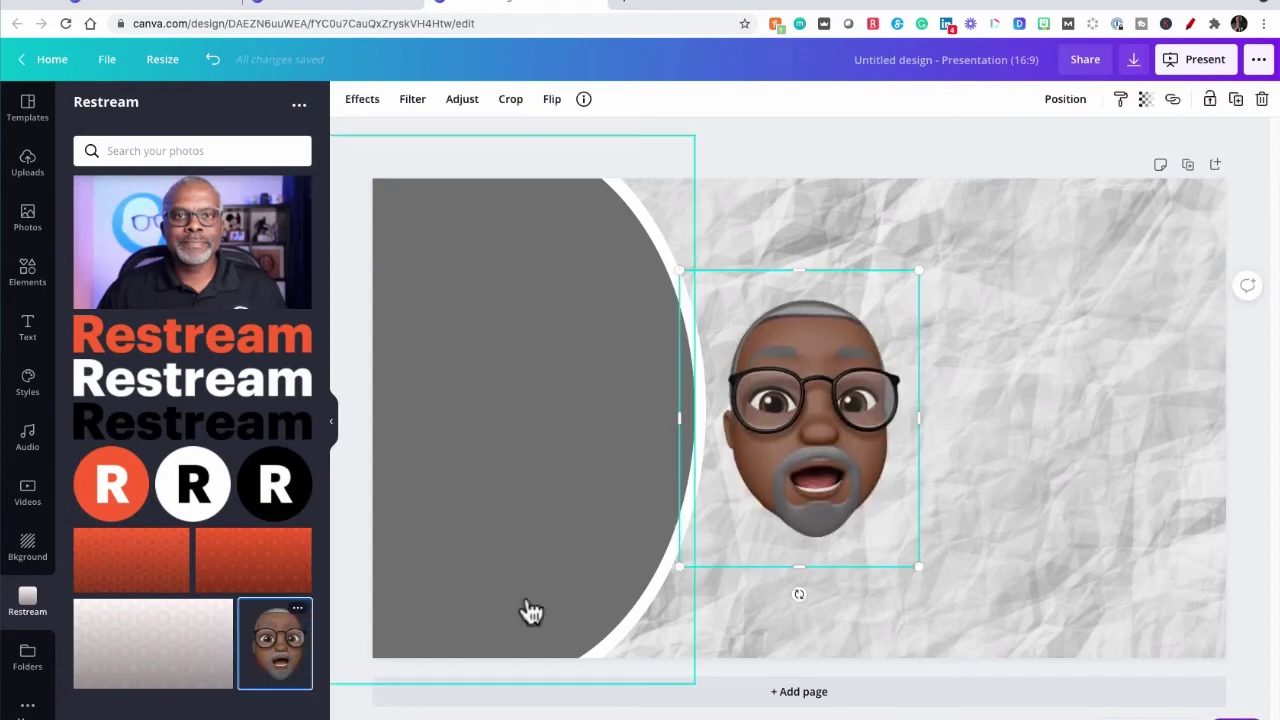
left_click_drag(835, 475, 517, 437)
left_click_drag(607, 537, 678, 620)
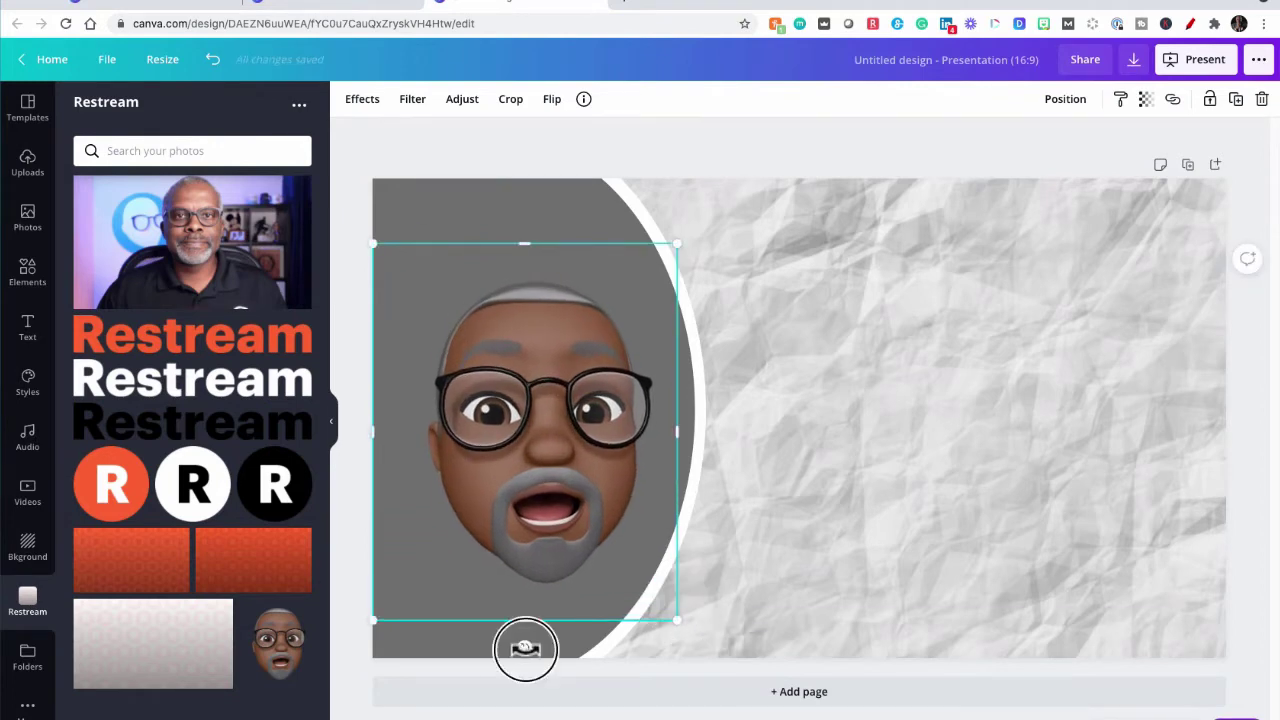
left_click_drag(524, 647, 555, 540)
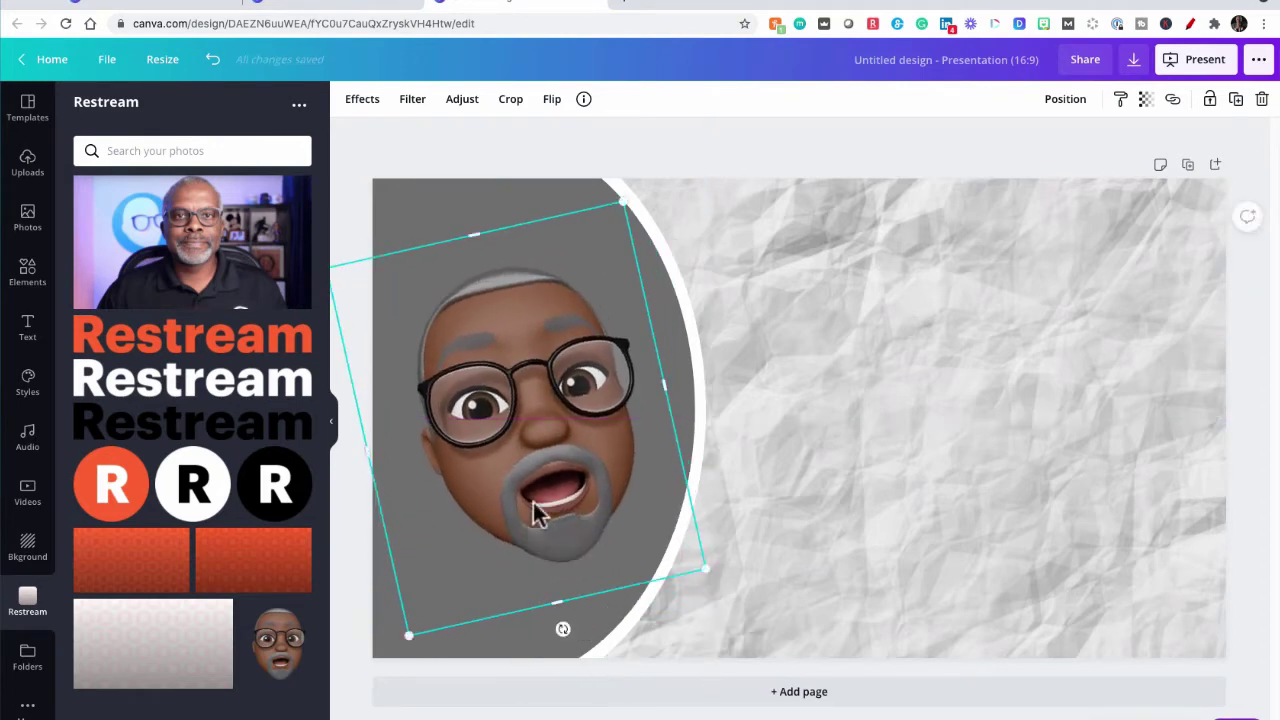
Step: Give the Memoji a Glow with blur 0, transparency 100, size 10 and colour FFFFFF
left_click(359, 104)
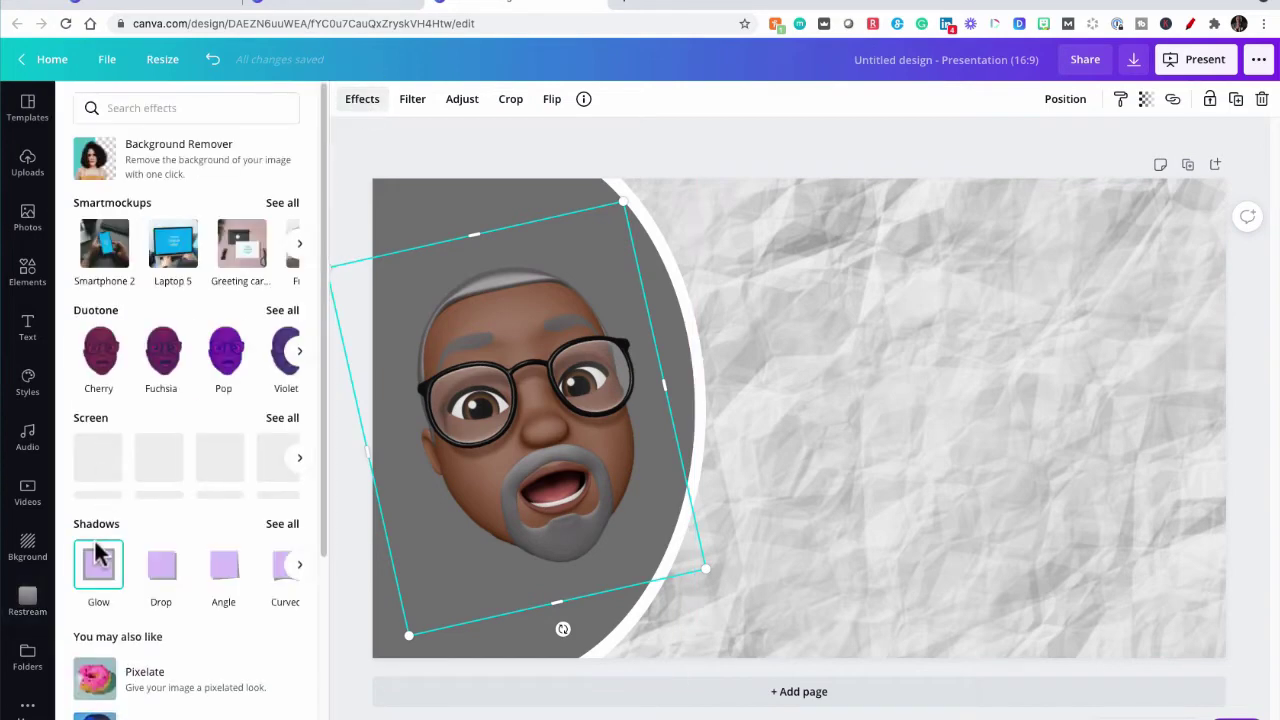
left_click(99, 572)
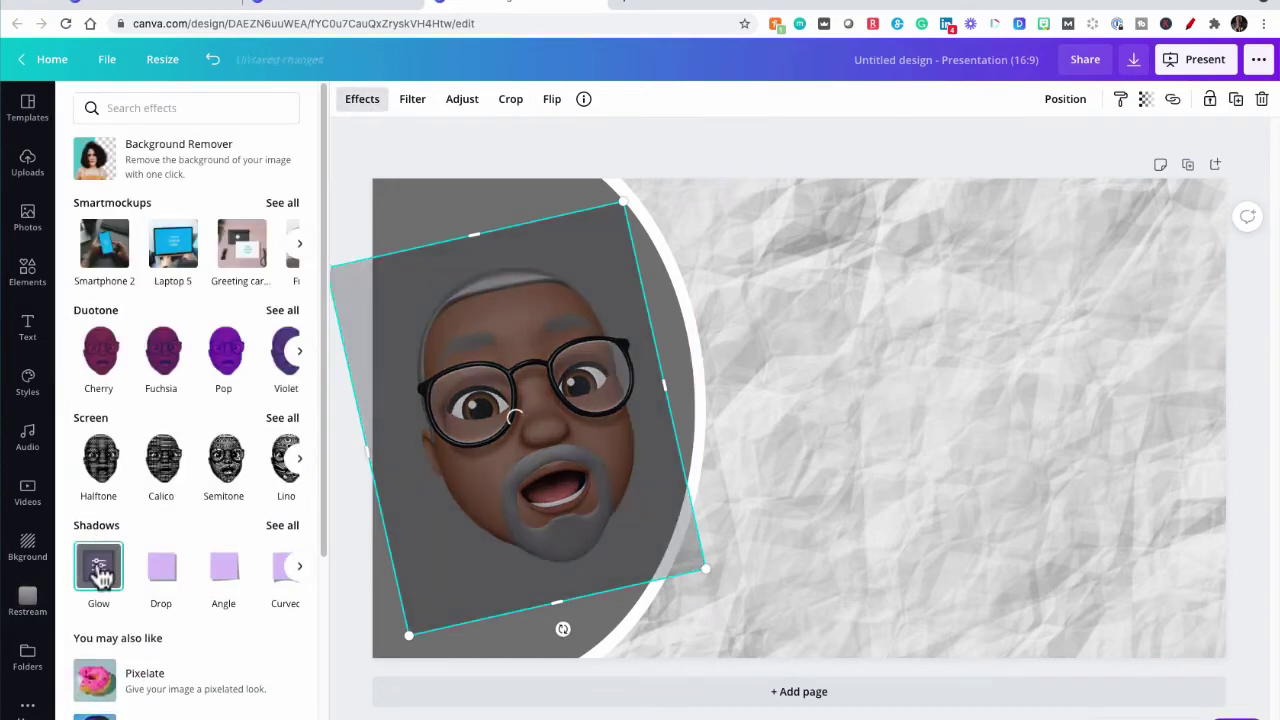
left_click(99, 572)
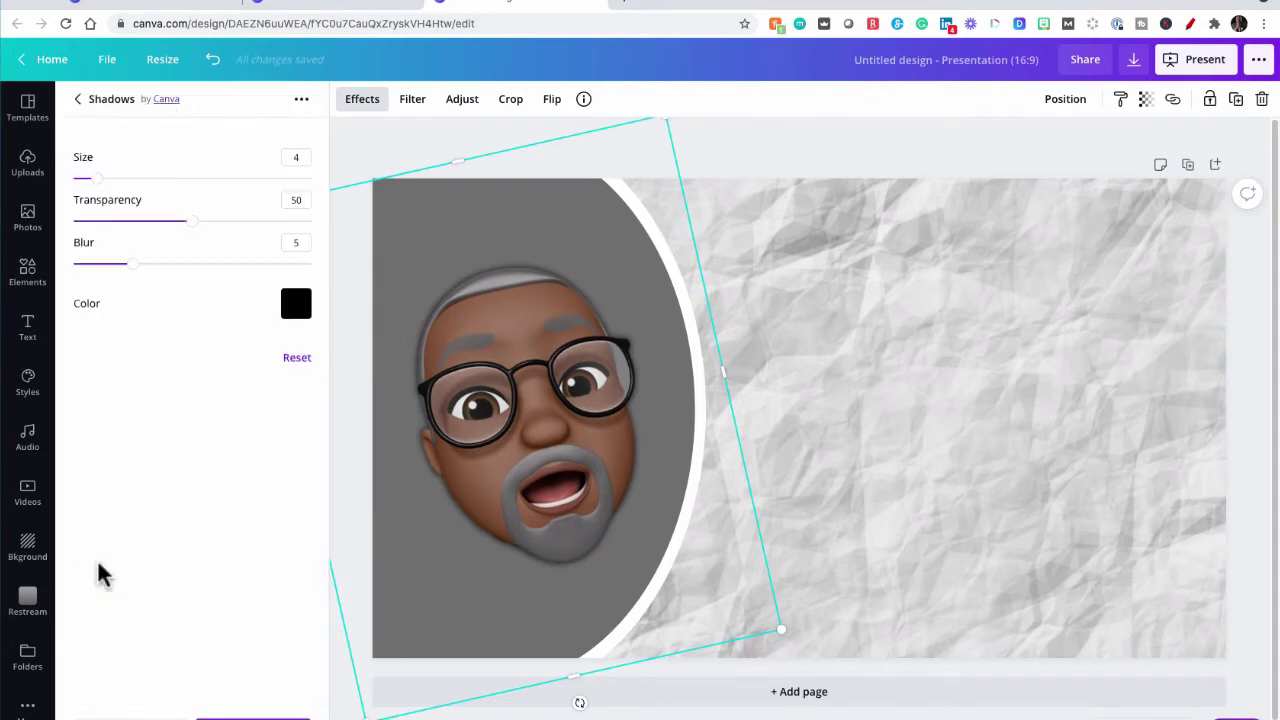
left_click_drag(133, 264, 23, 263)
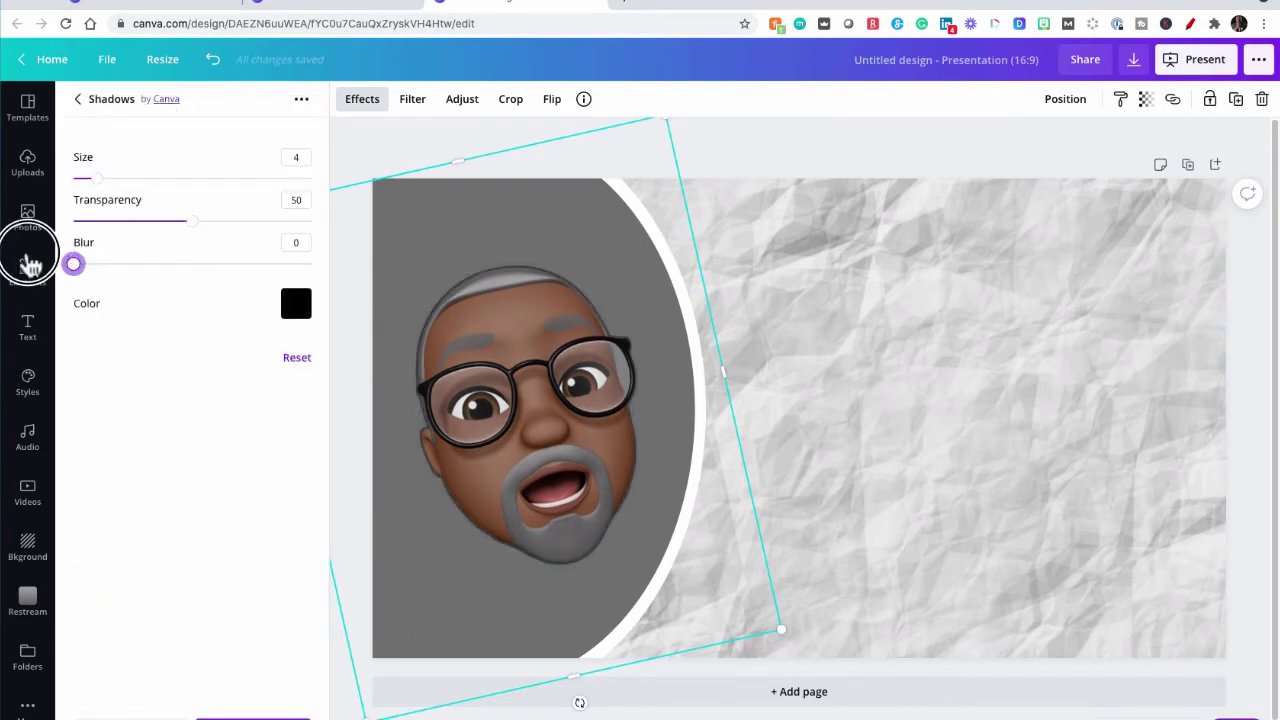
left_click_drag(194, 230, 354, 250)
left_click_drag(100, 188, 140, 193)
left_click(296, 314)
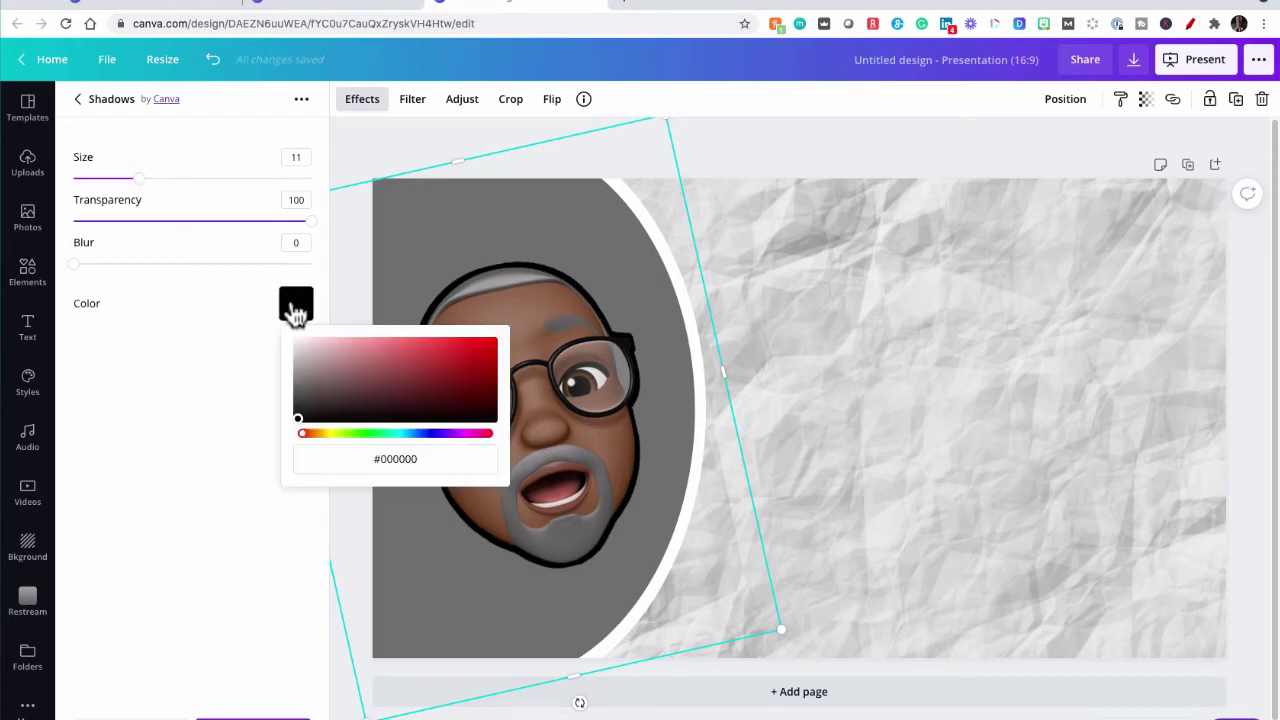
left_click(398, 463)
type("FFFFFF")
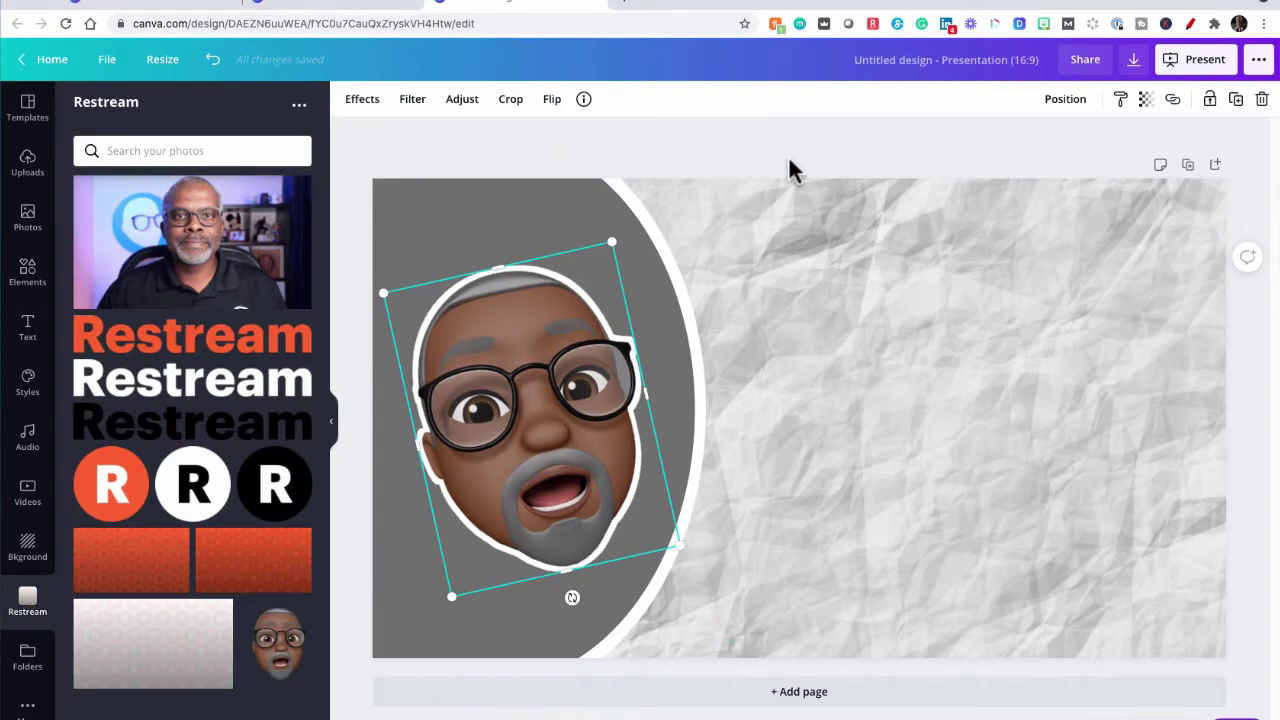
left_click(789, 160)
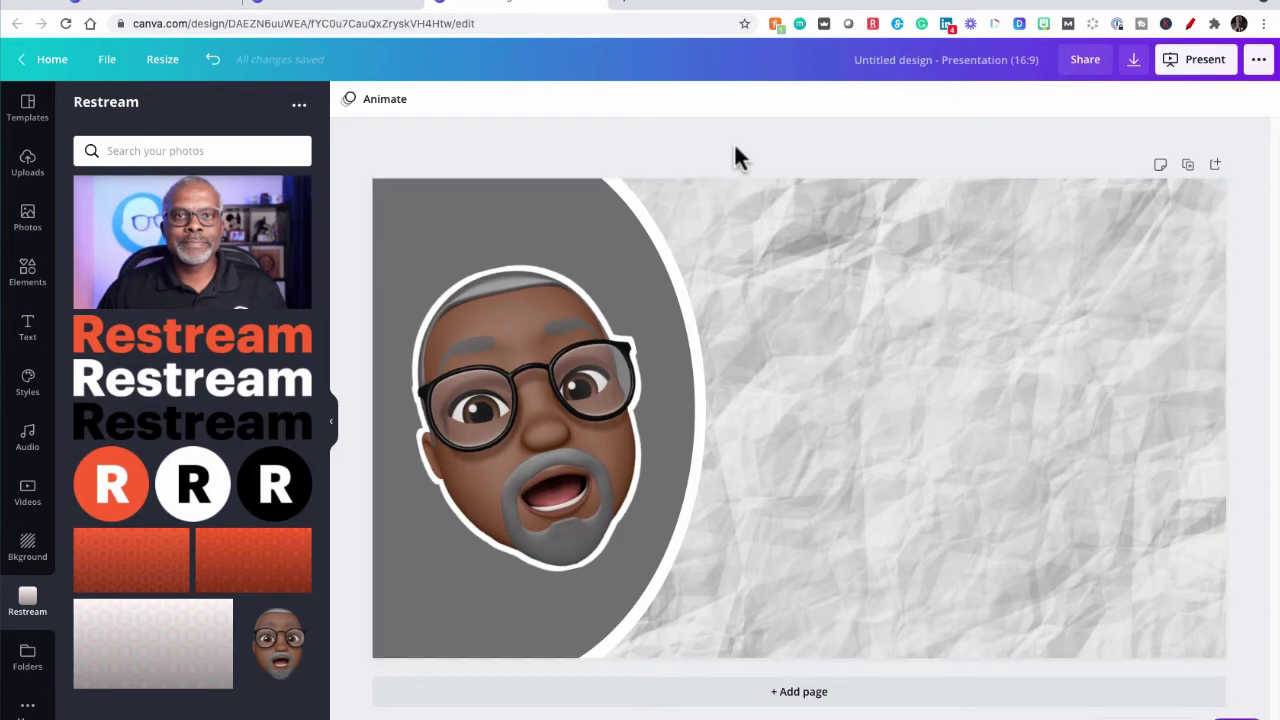
Step: Add a heading reading 'EASY YT THUMBNAILS CANVA'
left_click(27, 330)
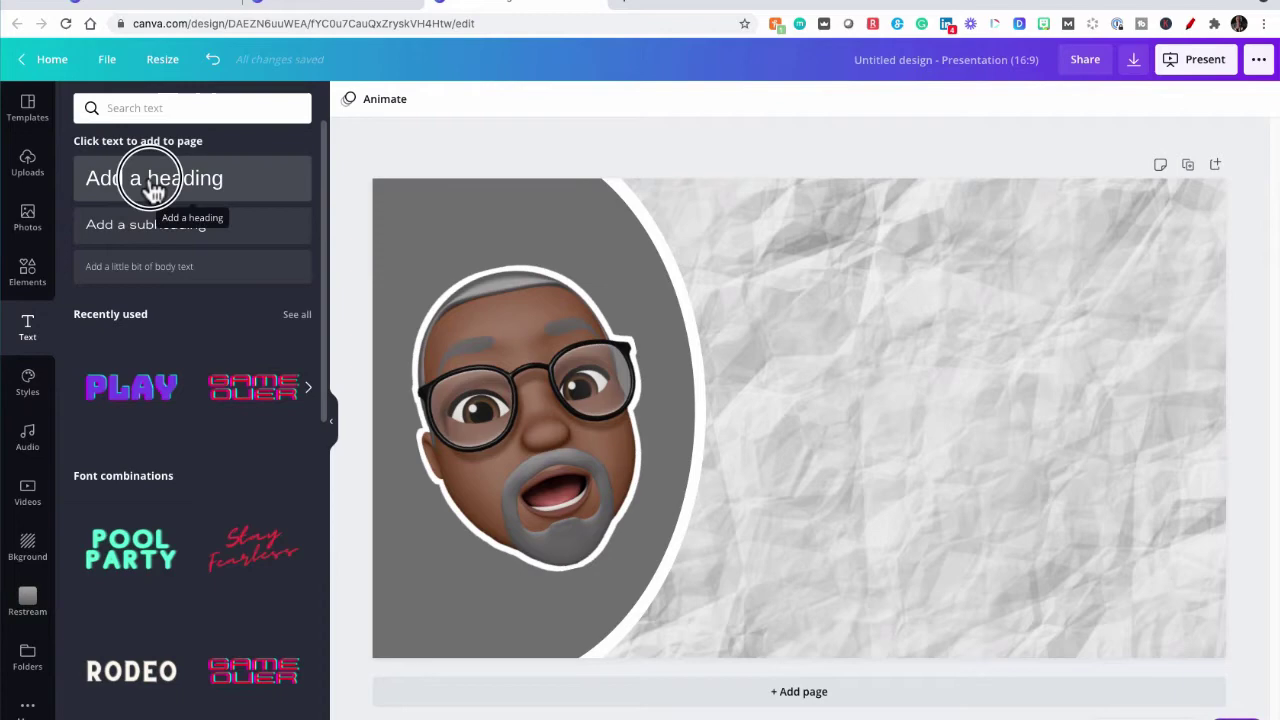
left_click(94, 184)
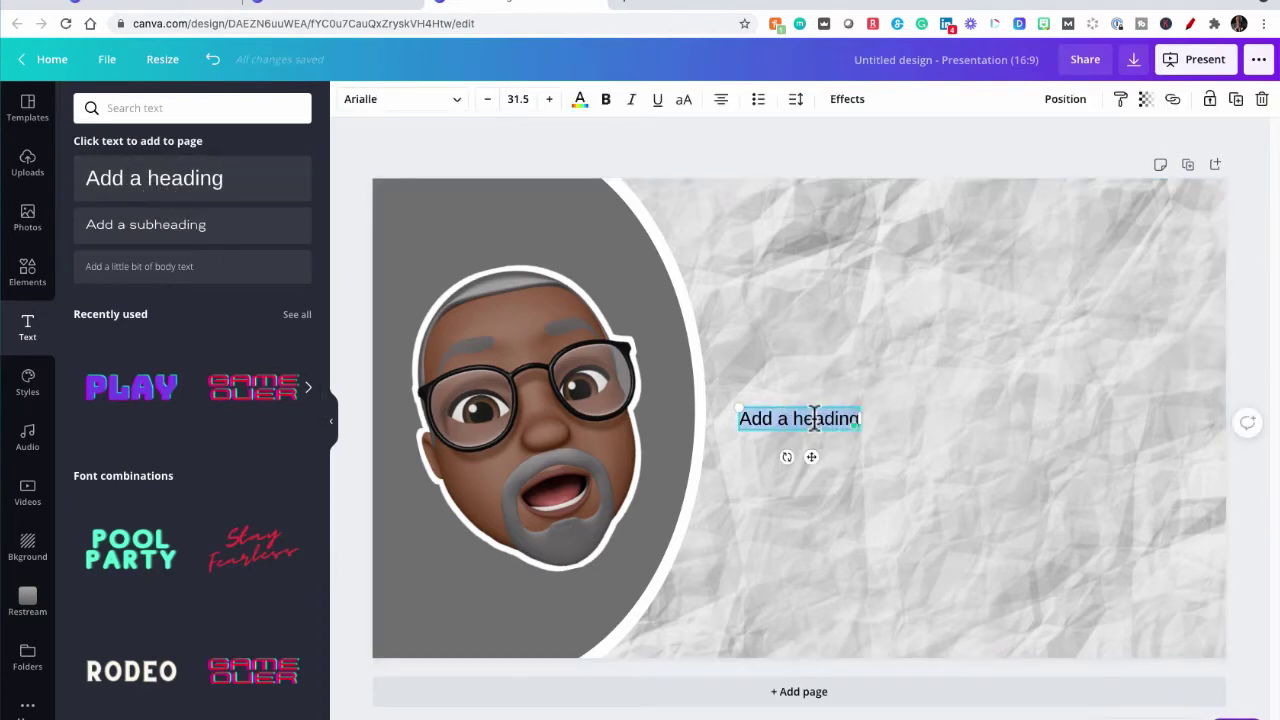
type("EASY YT THU")
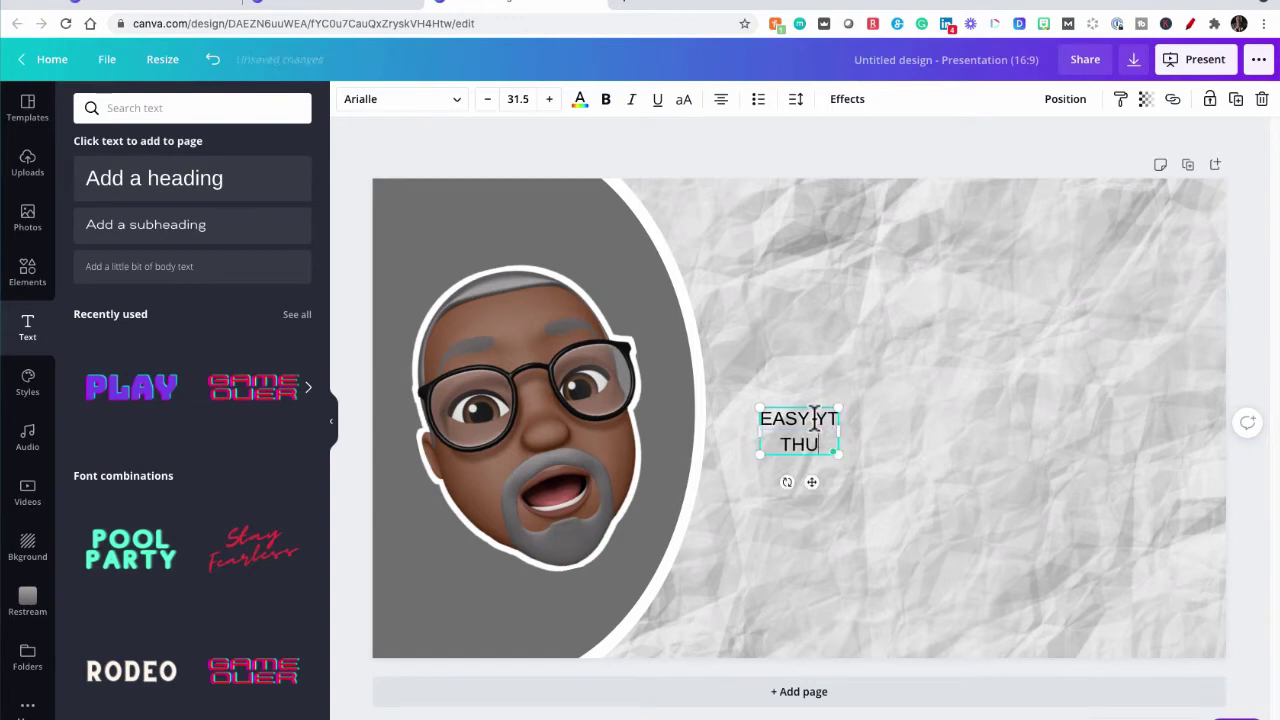
type("MBNAILS CANV")
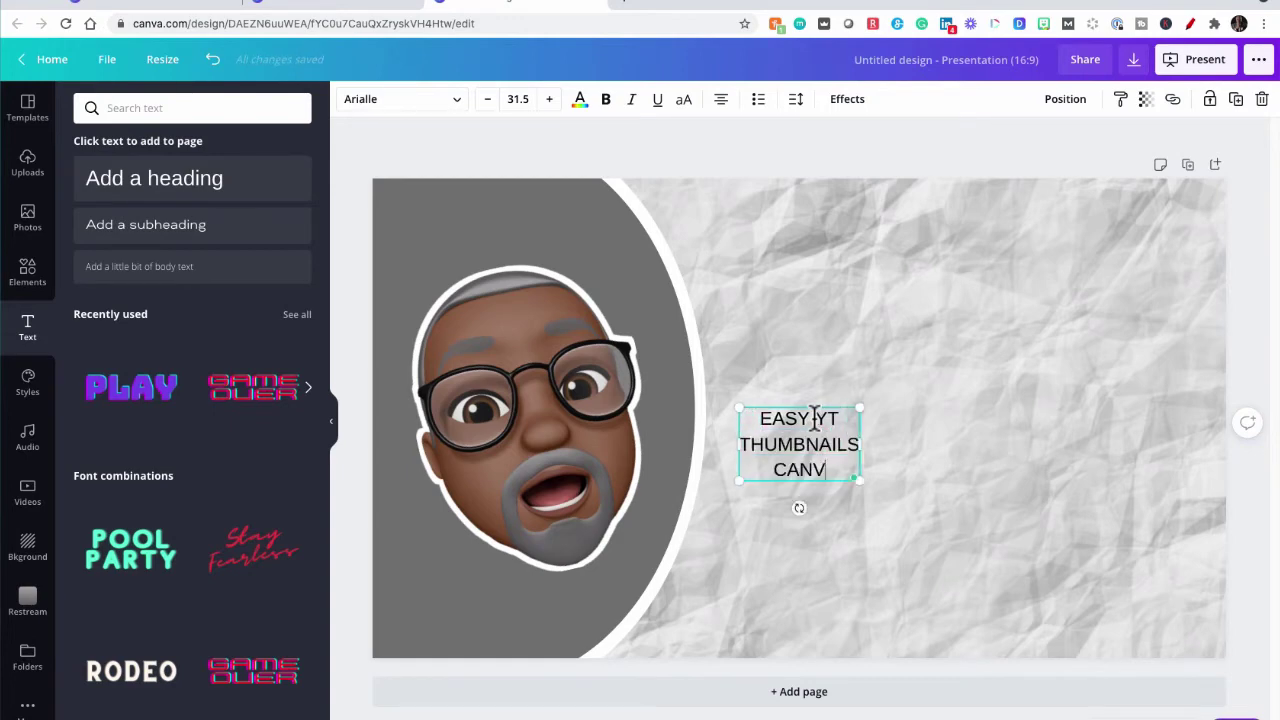
type("A")
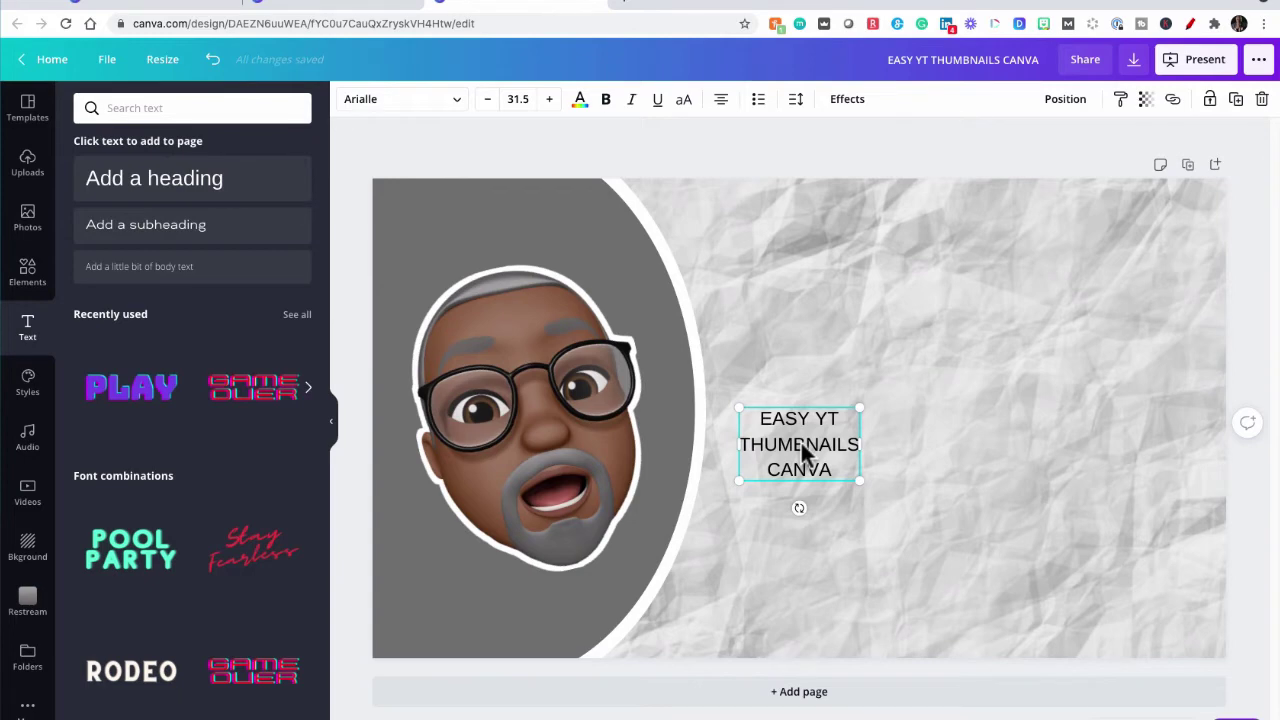
Step: Format the heading as Cerebri Bold, size 128, bold, and move it beside the Memoji
double_click(777, 447)
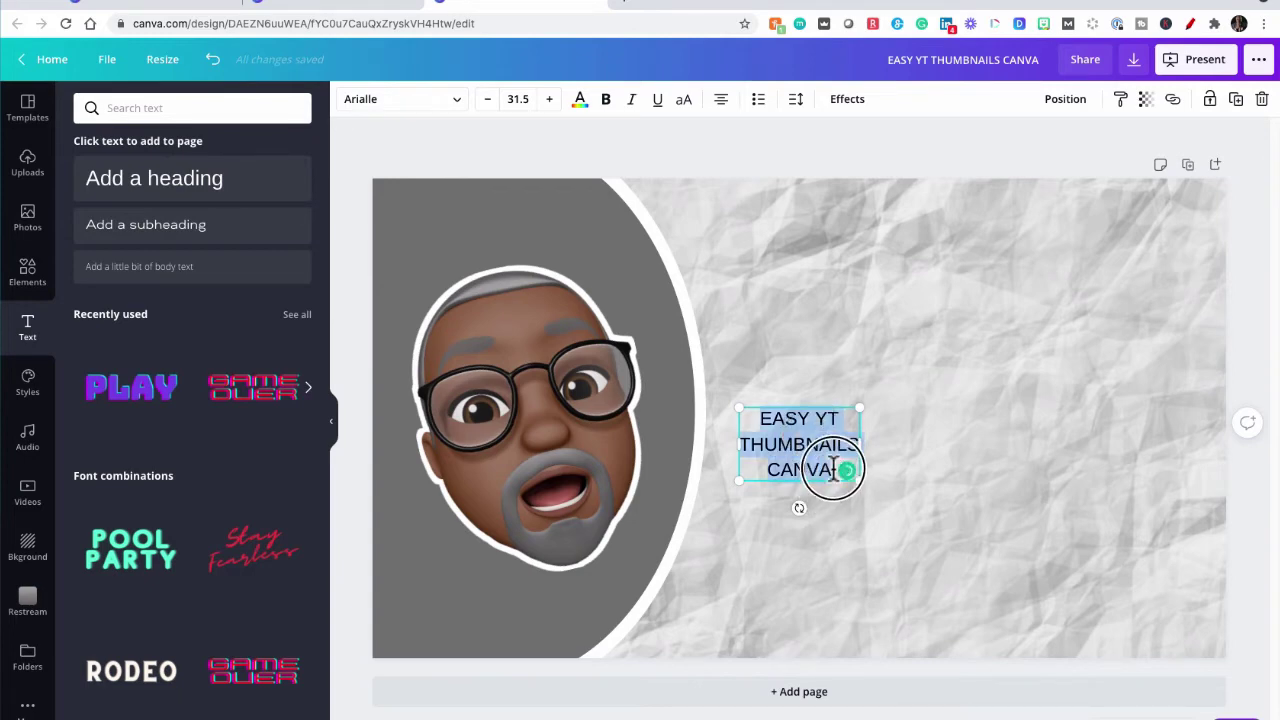
left_click(456, 104)
left_click(113, 214)
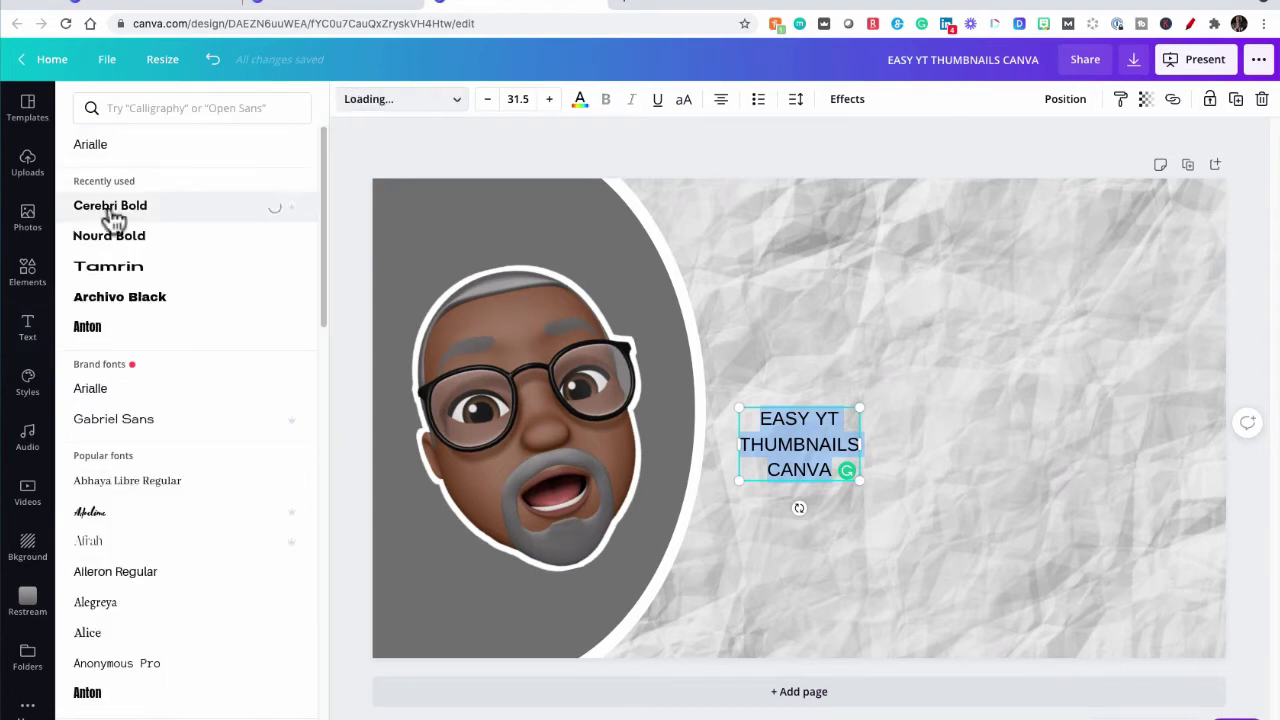
left_click(508, 99)
type("128")
key("Return")
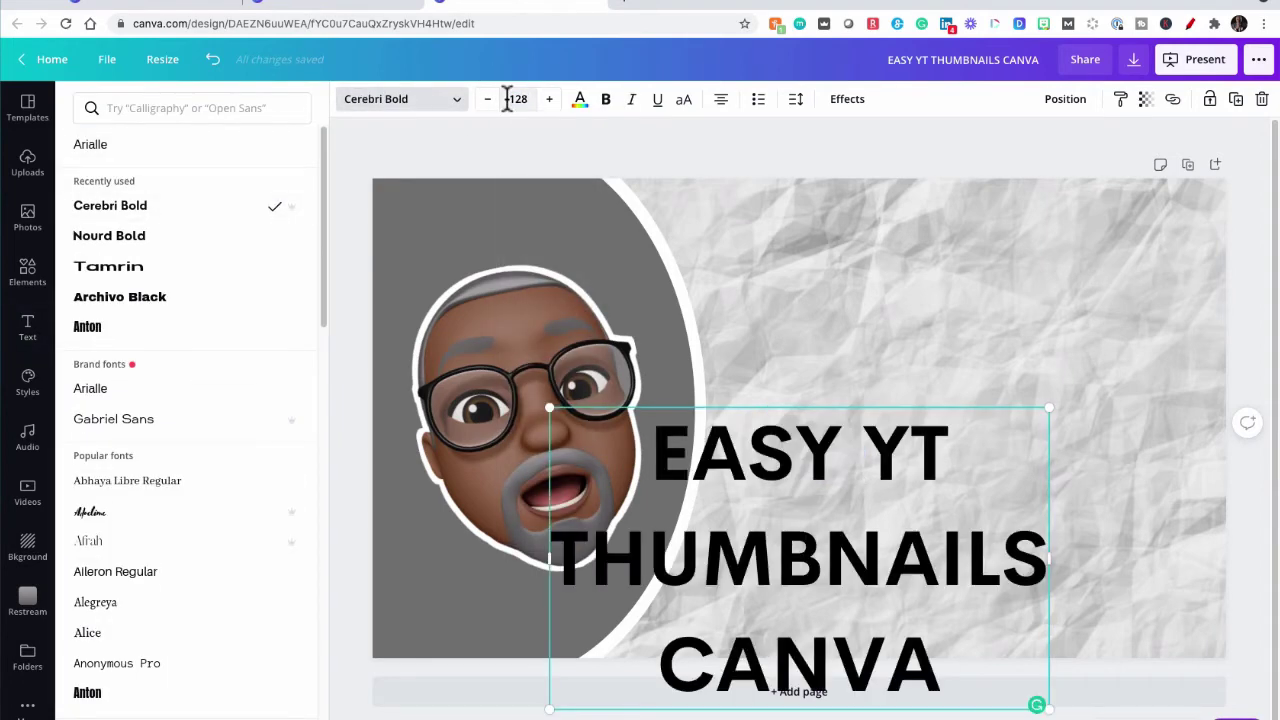
left_click(605, 100)
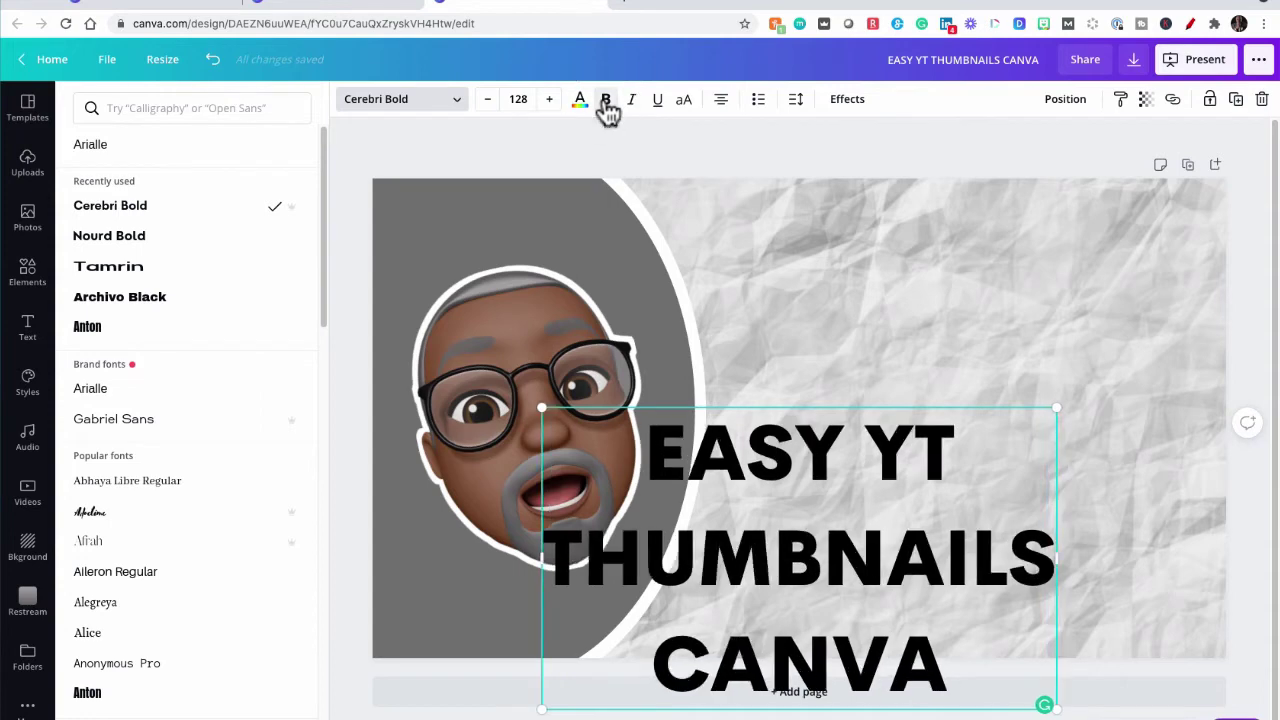
left_click(863, 562)
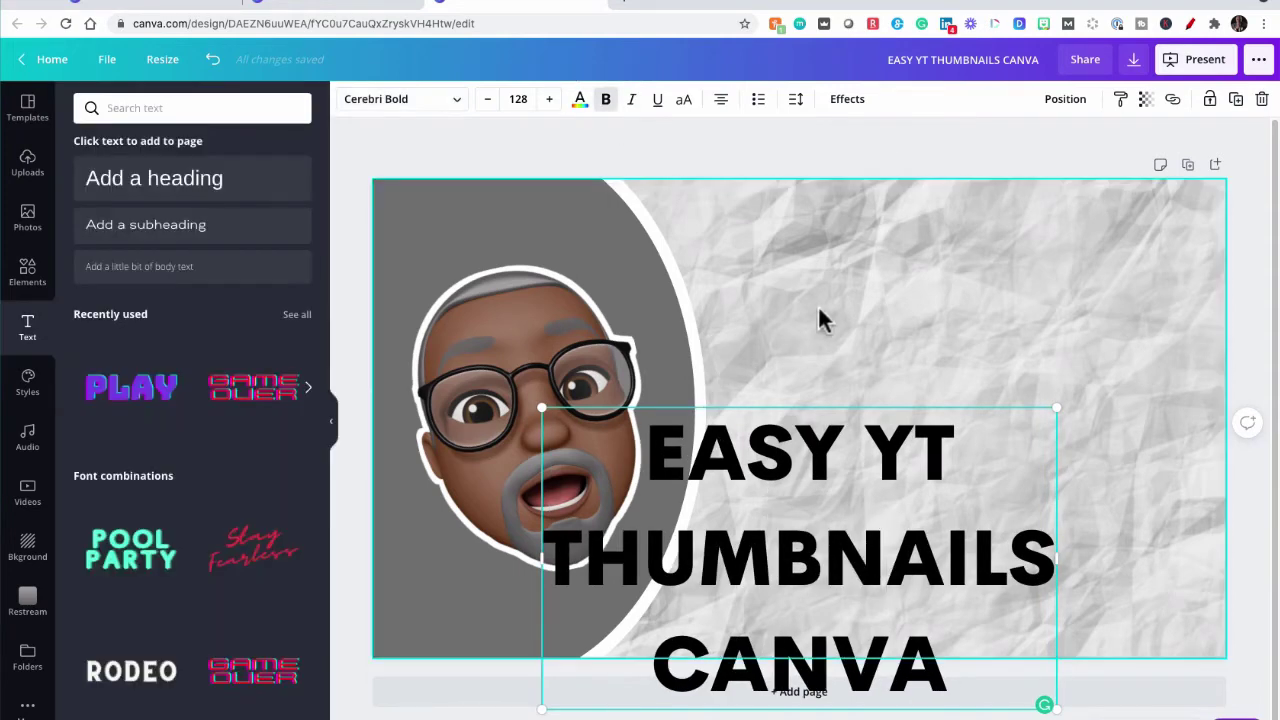
left_click(823, 168)
left_click_drag(808, 570, 951, 414)
Step: Reduce the title's letter spacing and line height, then nudge the box slightly lower
double_click(1075, 497)
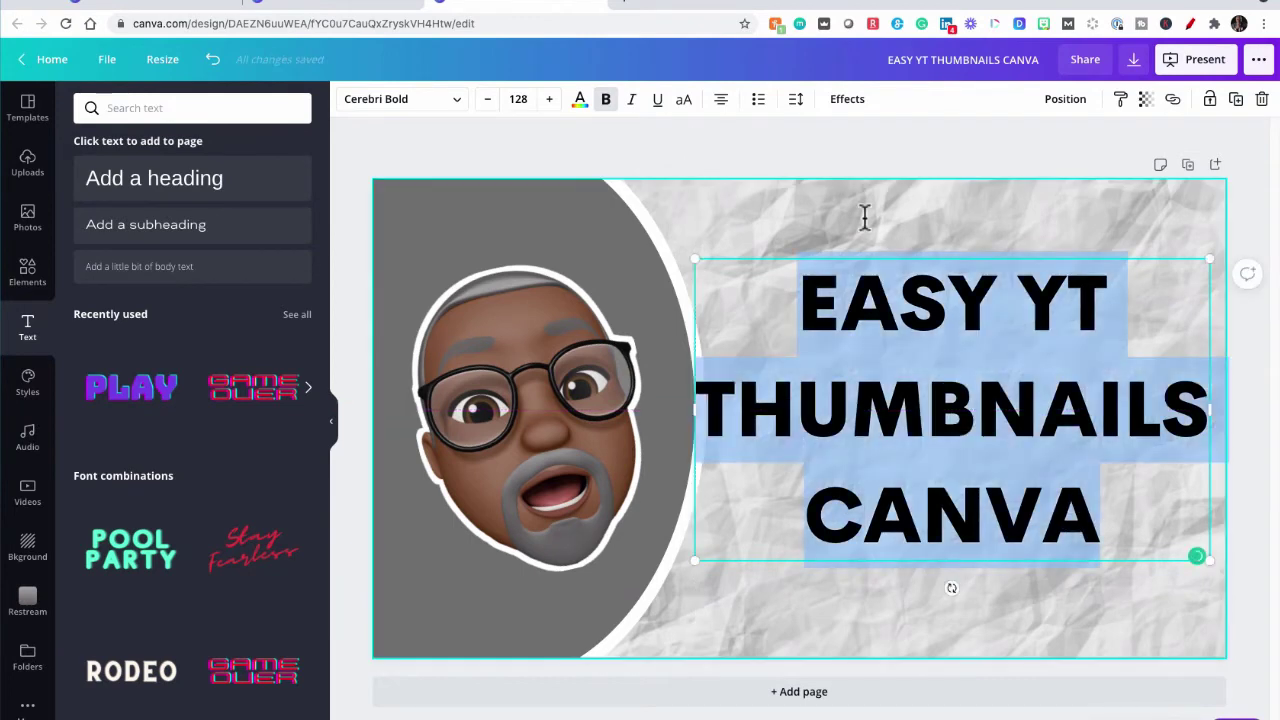
left_click(797, 103)
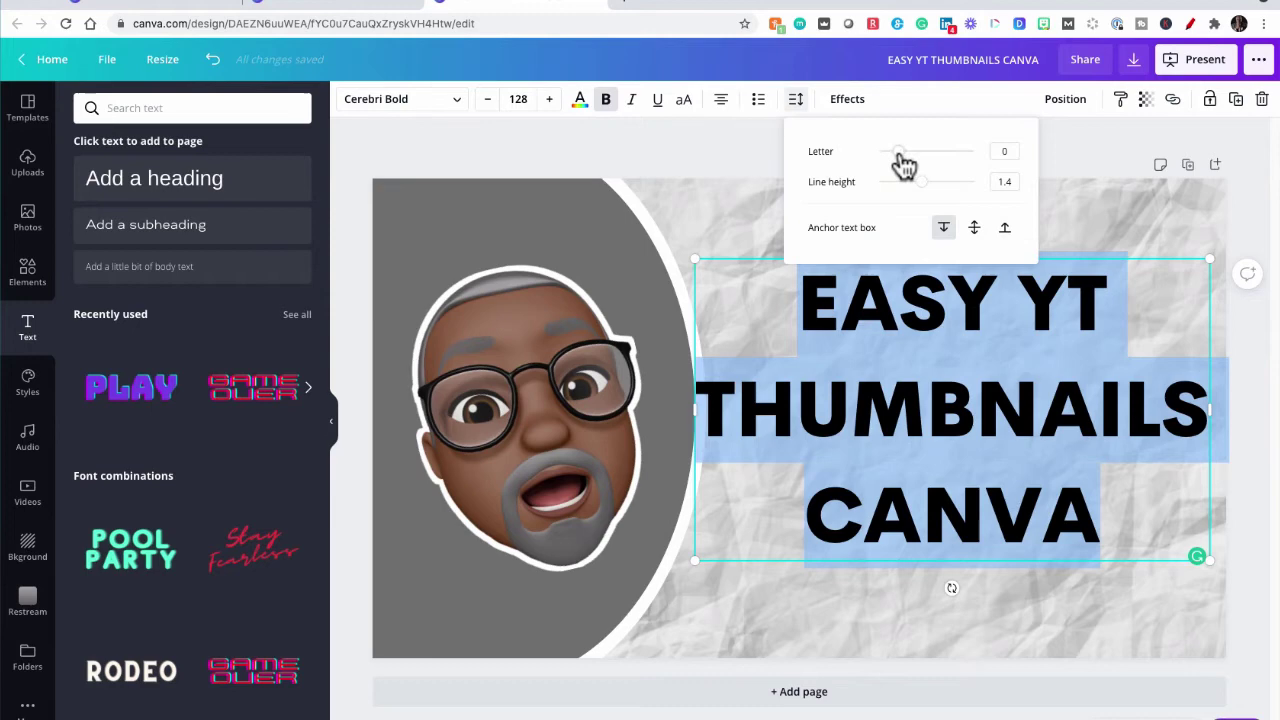
left_click_drag(903, 165, 918, 190)
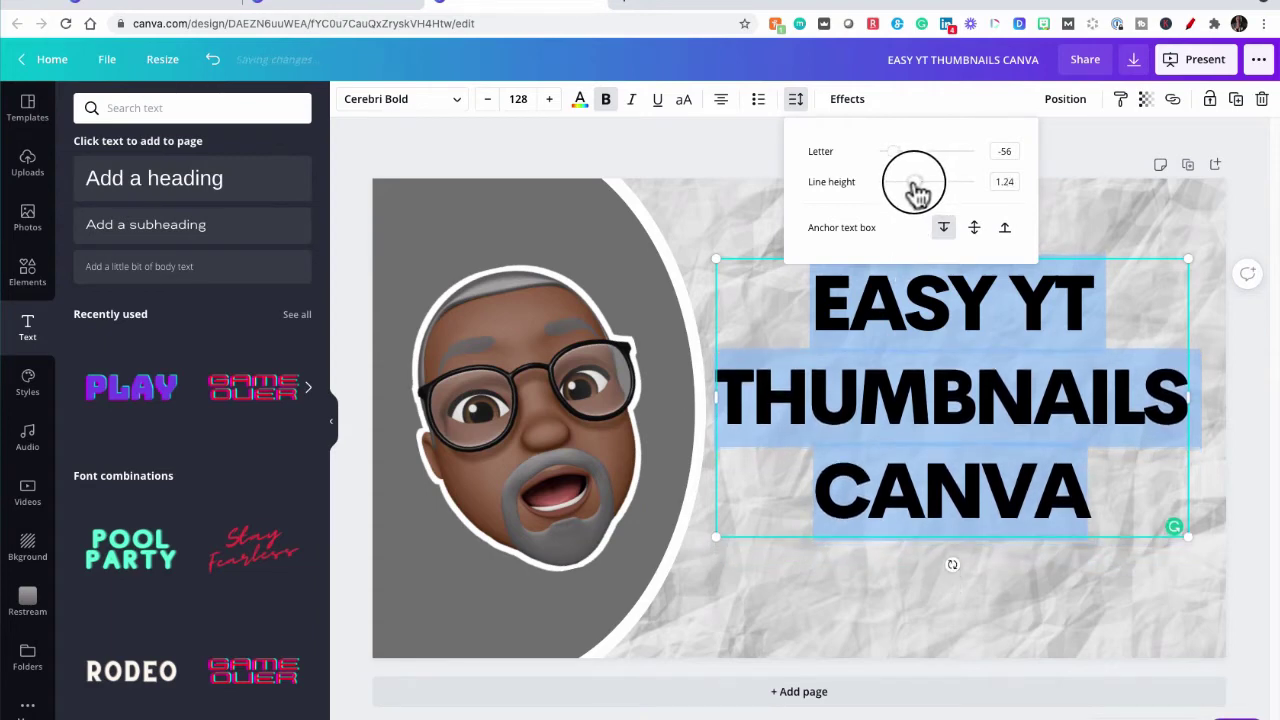
left_click_drag(916, 190, 900, 186)
left_click(829, 449)
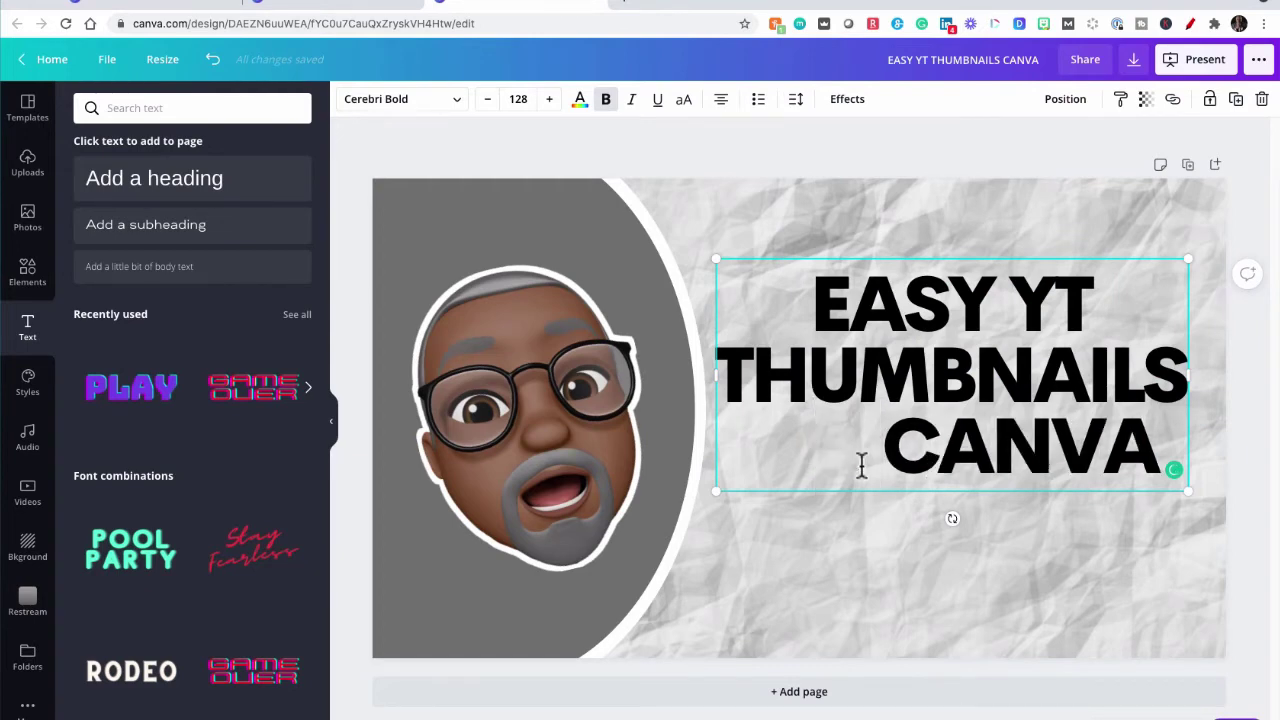
left_click(938, 147)
left_click_drag(943, 371, 960, 430)
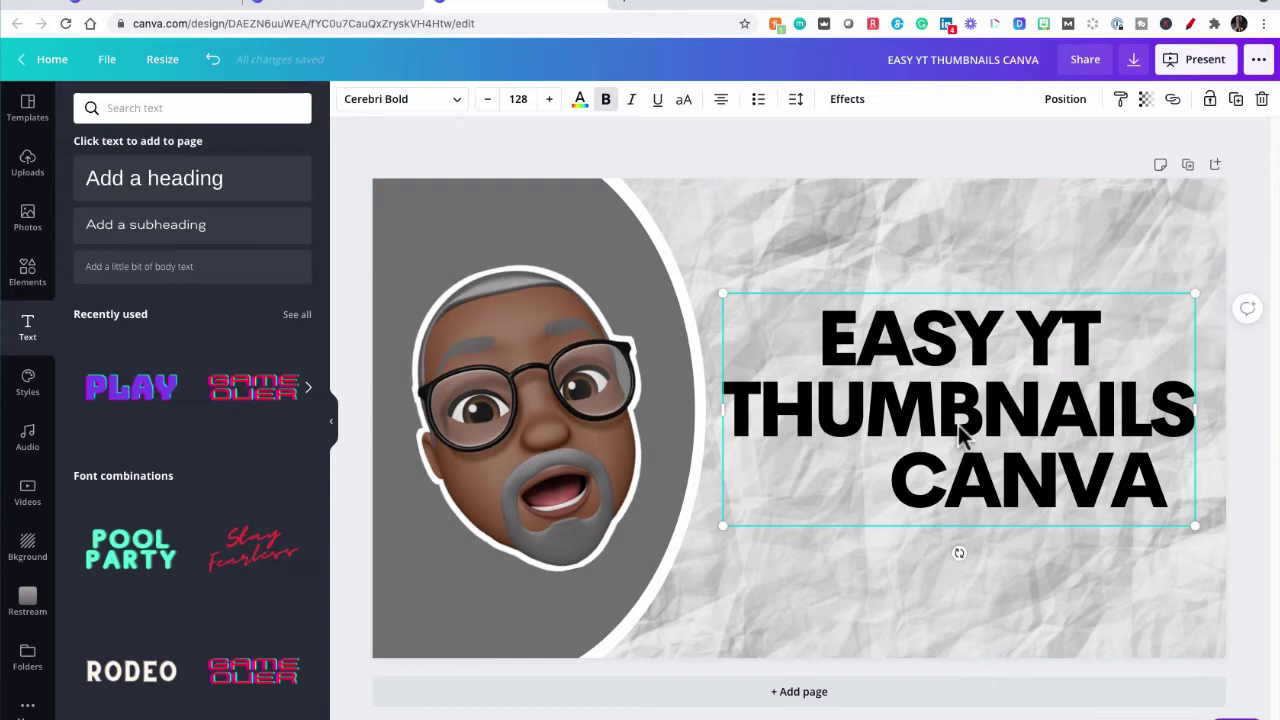
Step: Change the title text colour to white
double_click(858, 362)
left_click(843, 338)
key("ctrl+a")
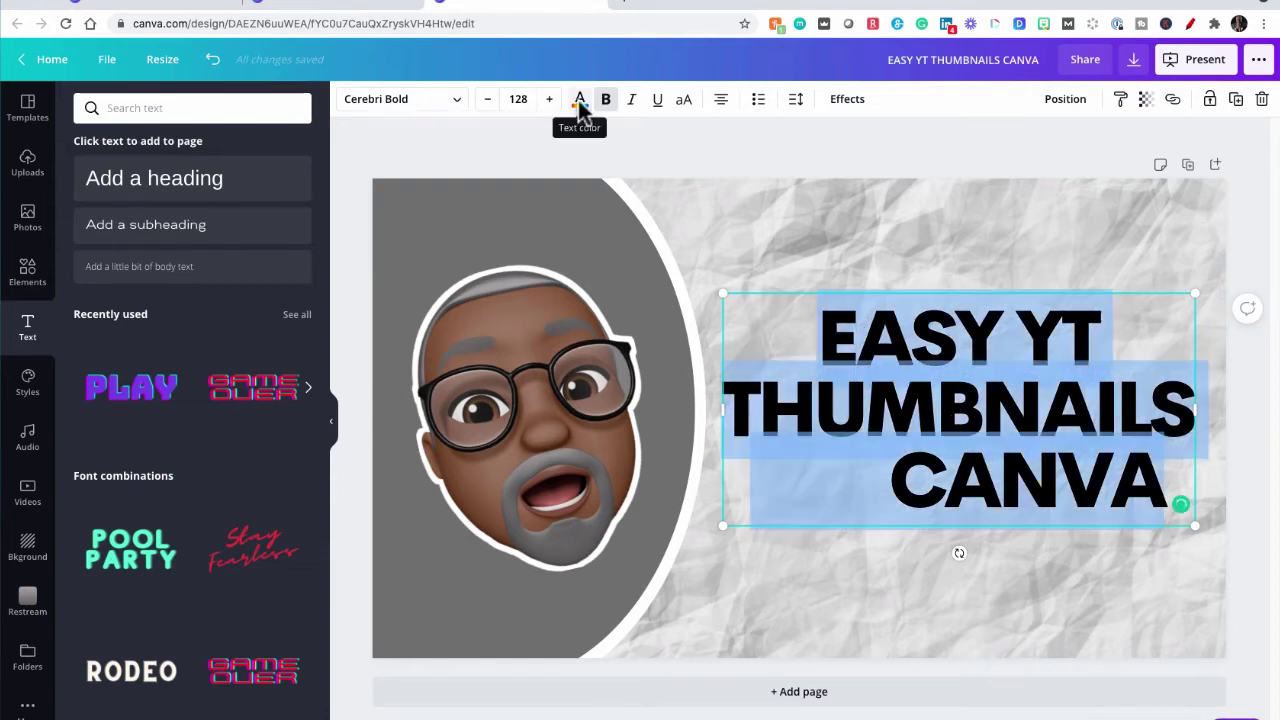
left_click(580, 104)
left_click(171, 250)
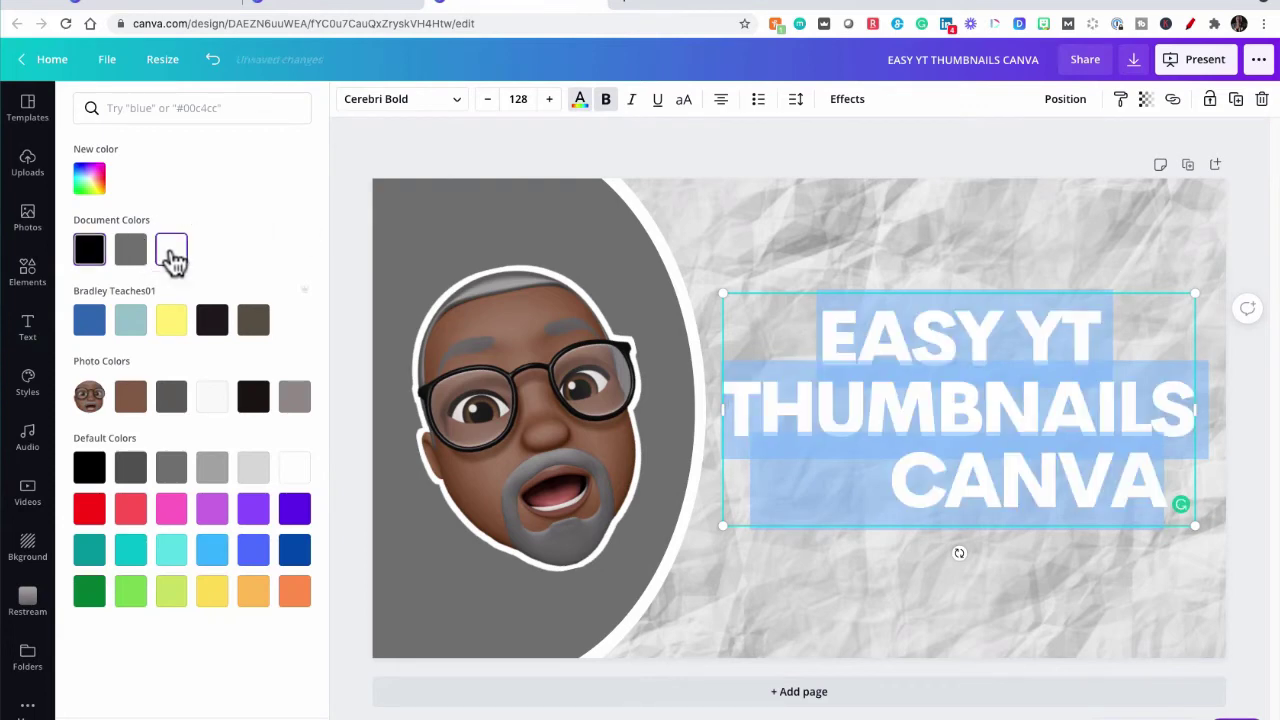
left_click(911, 370)
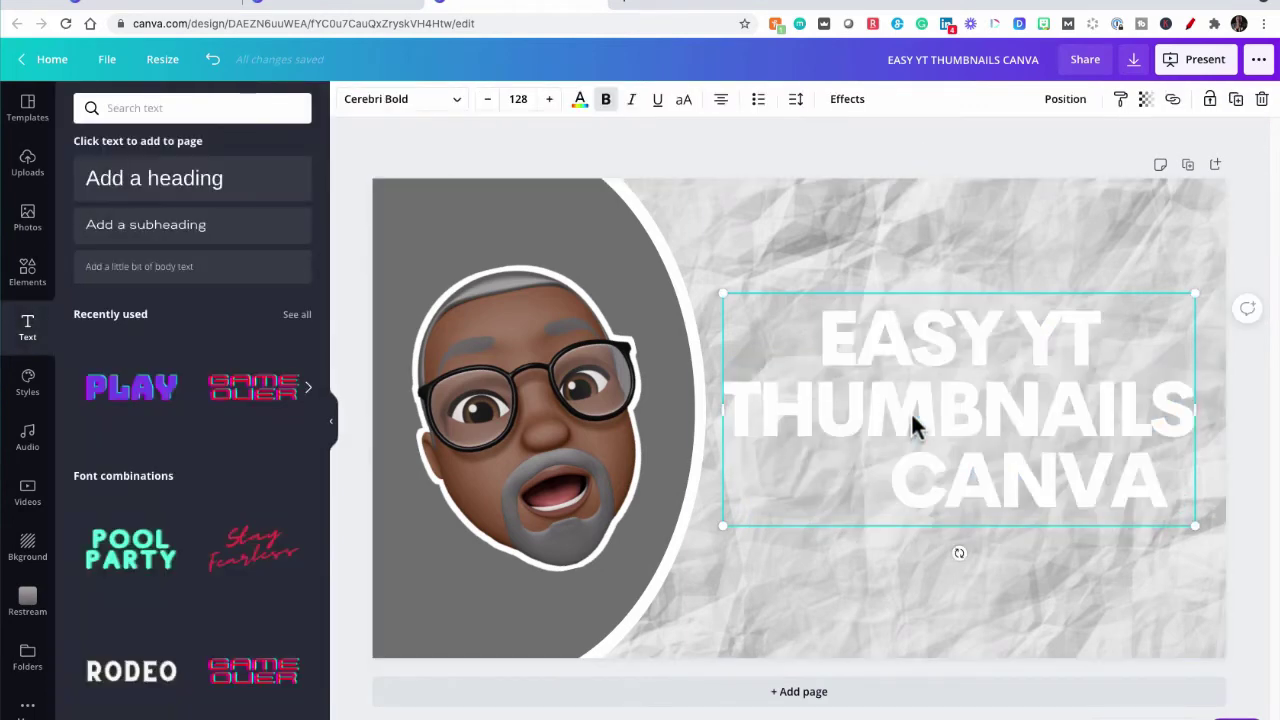
Step: Duplicate the title twice, placing one copy at upper left and one at lower left
key("ctrl+d")
left_click_drag(911, 425, 615, 259)
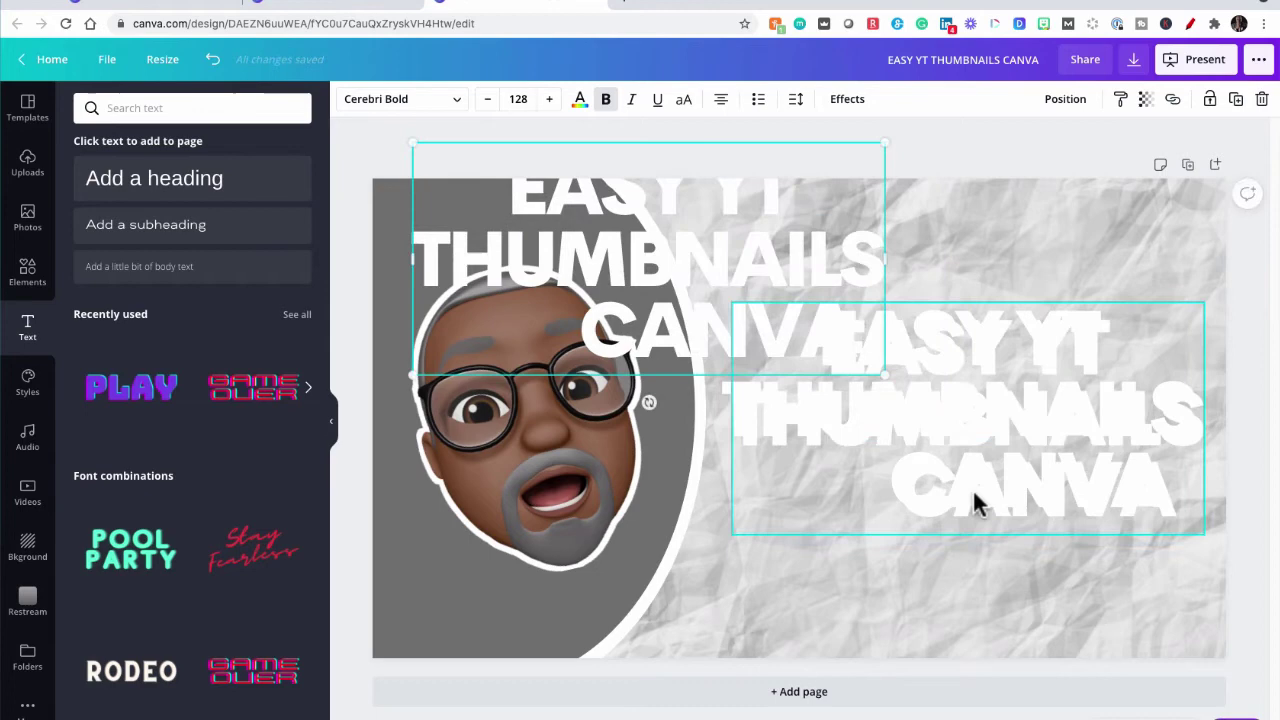
left_click_drag(970, 512, 634, 614)
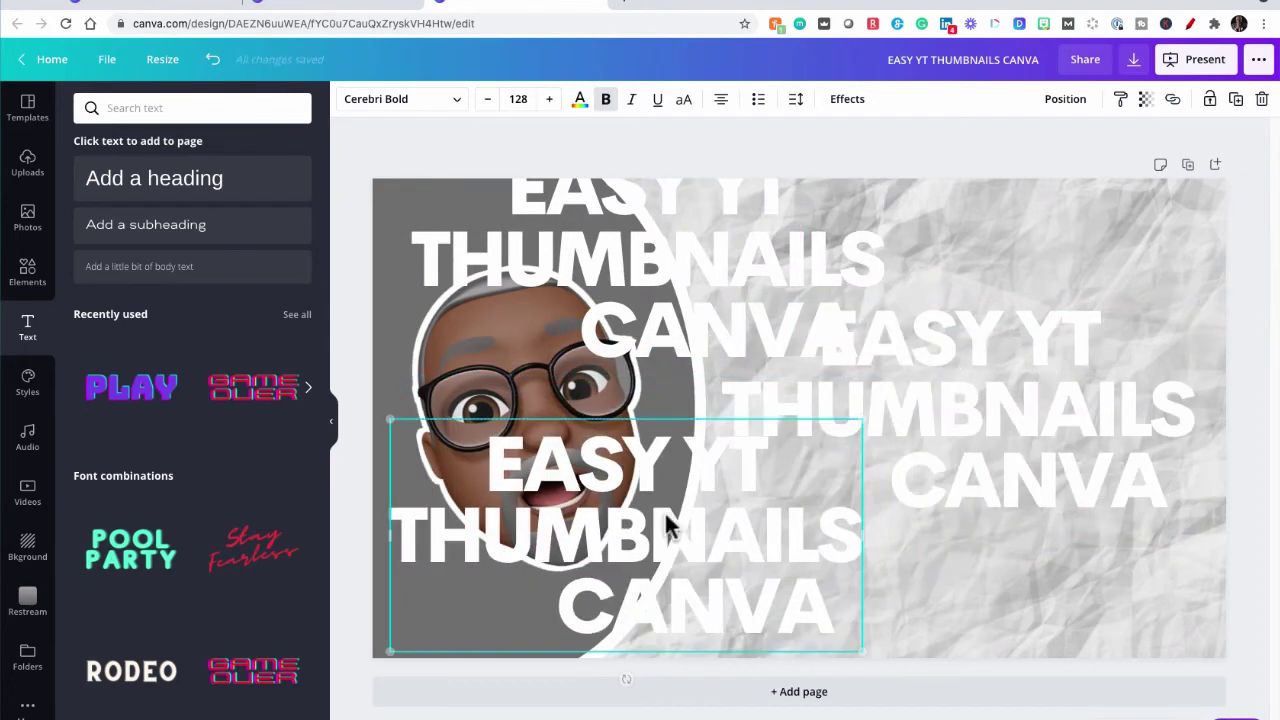
left_click(721, 240)
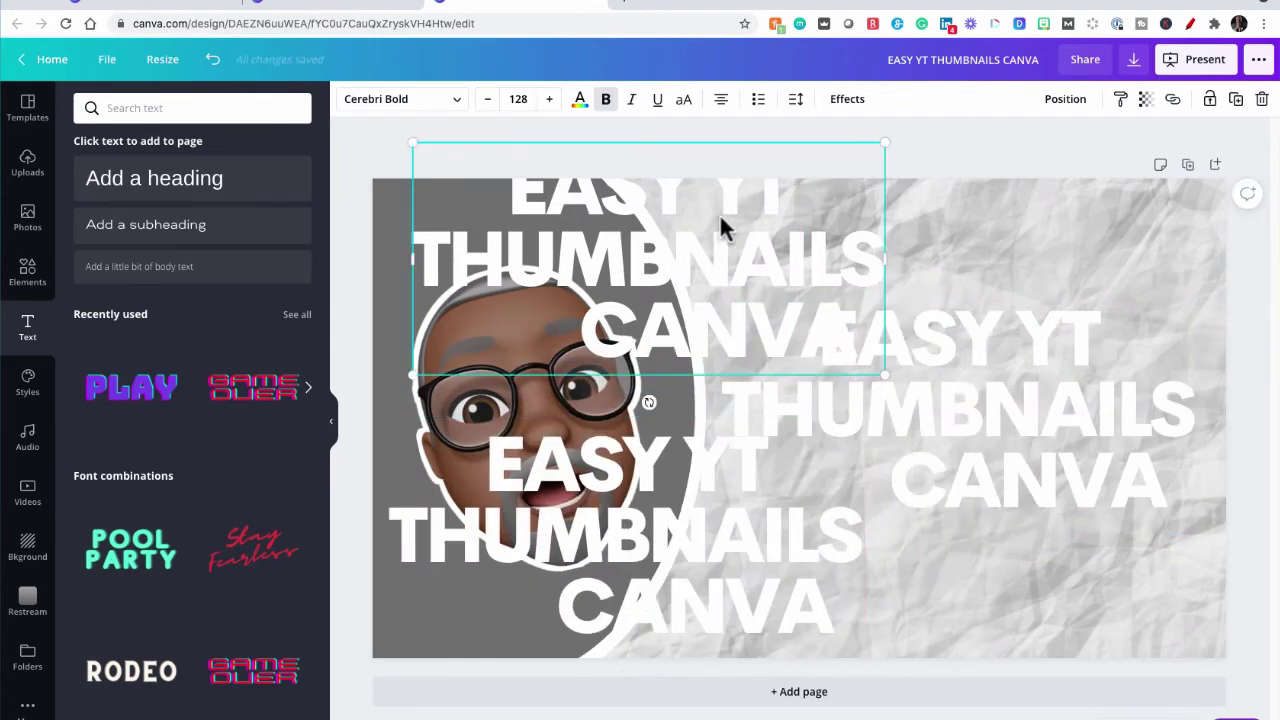
Step: Give the upper-left title copy a black Hollow effect at thickness 100
left_click(853, 108)
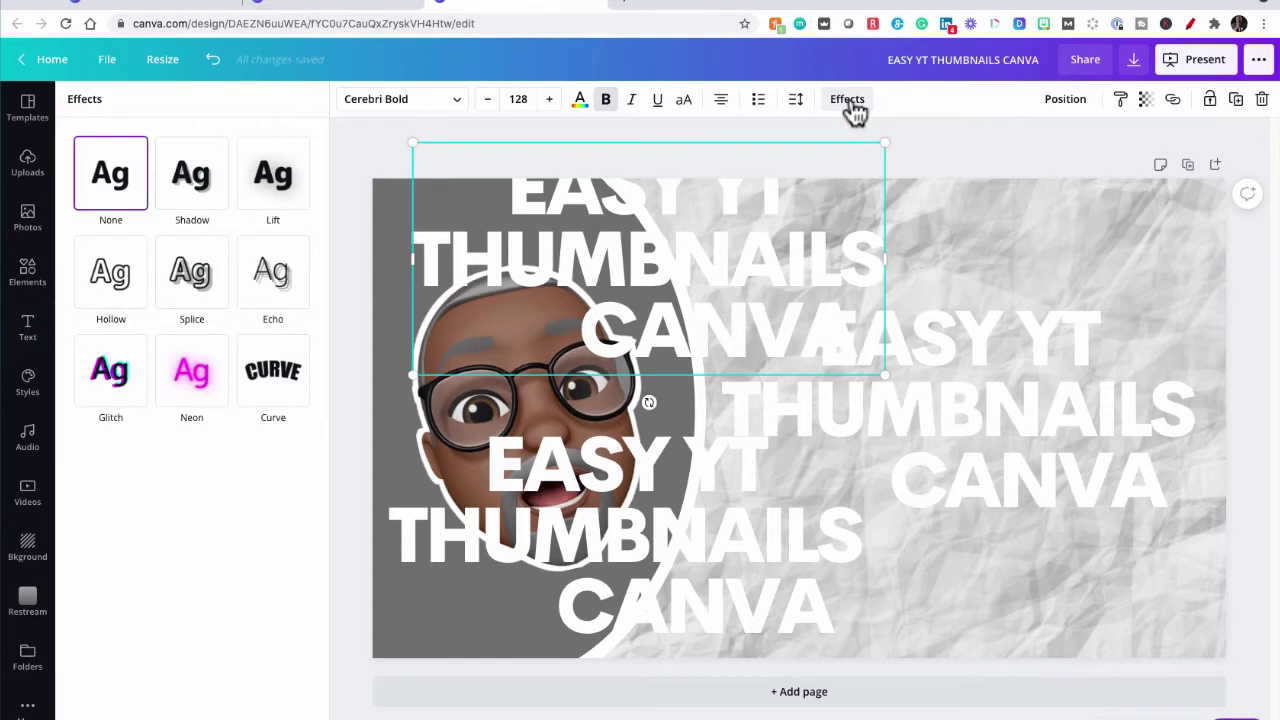
left_click(112, 275)
left_click_drag(198, 370, 366, 394)
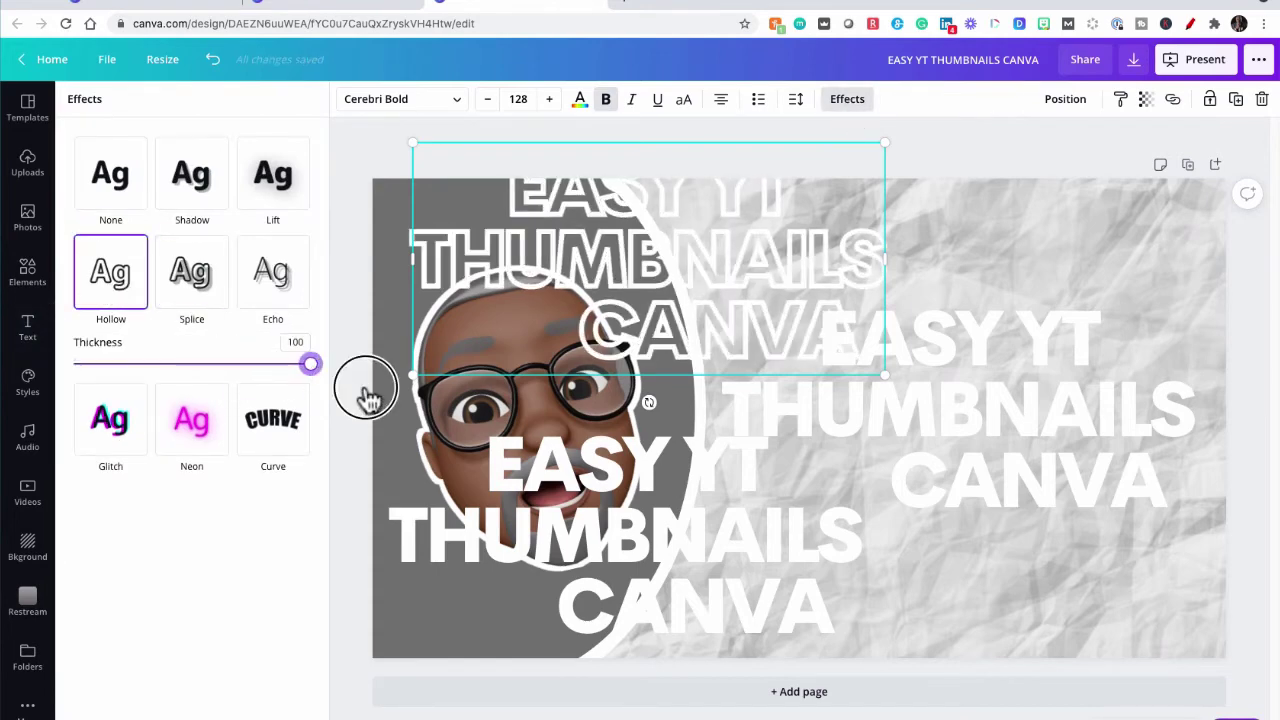
left_click(580, 102)
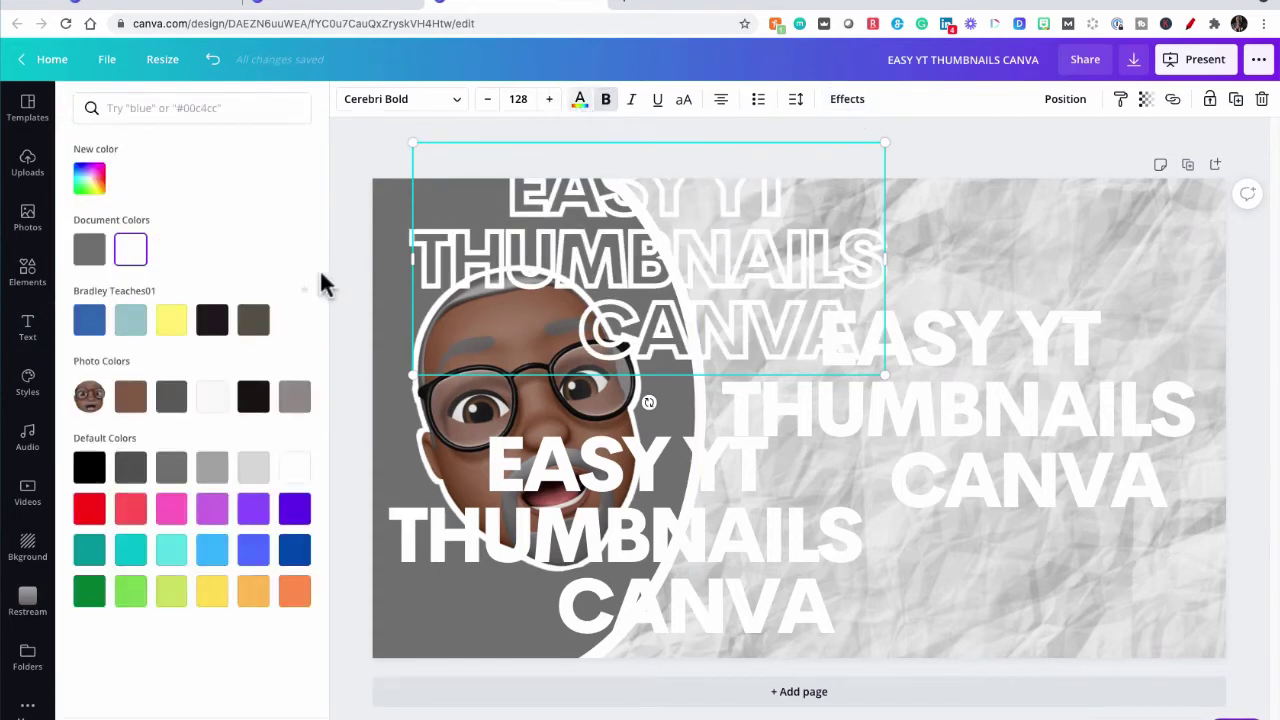
left_click(89, 466)
left_click(875, 238)
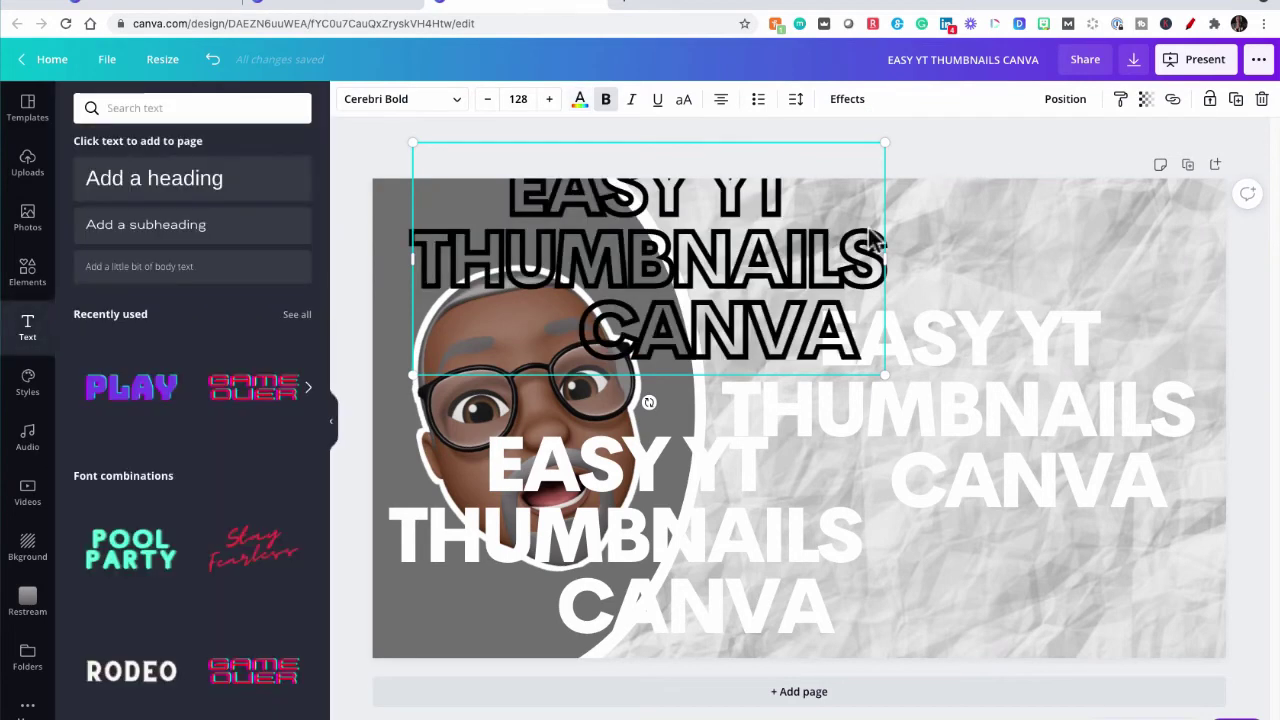
Step: Nudge the outline title further up-left and add a Shadow effect to the lower white title
left_click_drag(792, 268, 737, 250)
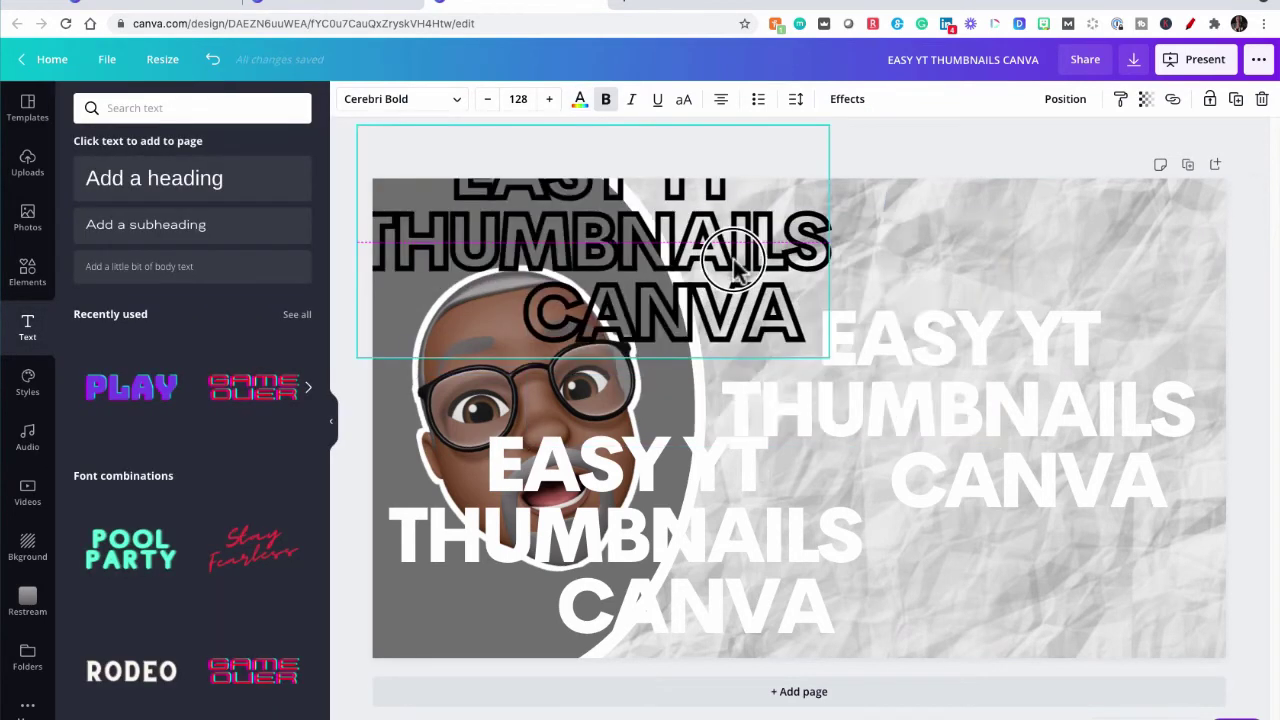
left_click(720, 476)
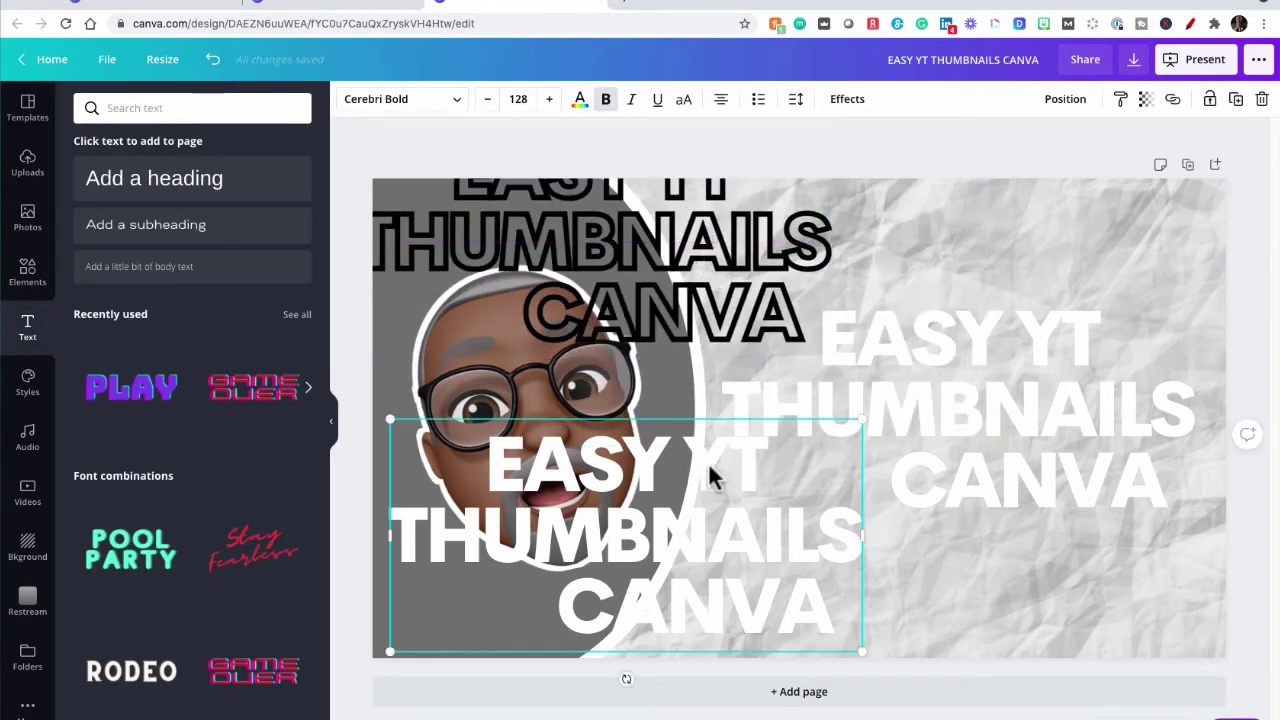
left_click(845, 108)
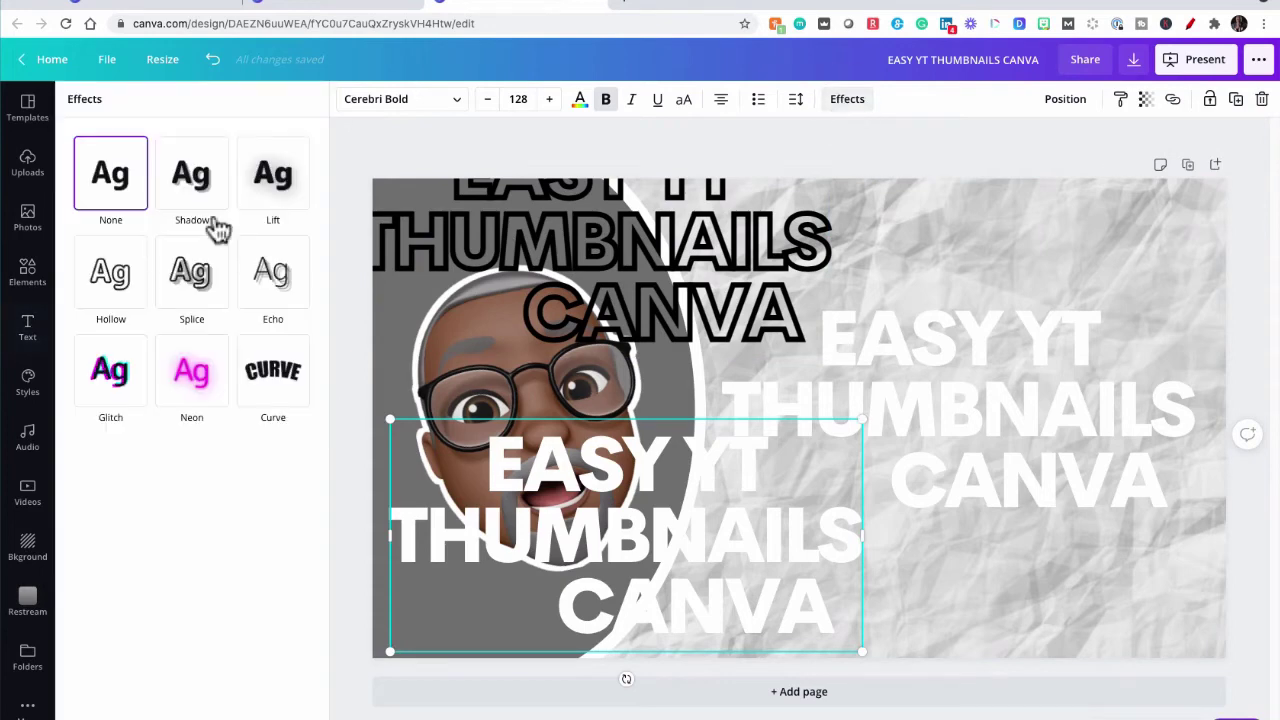
left_click(185, 190)
left_click_drag(191, 266, 221, 265)
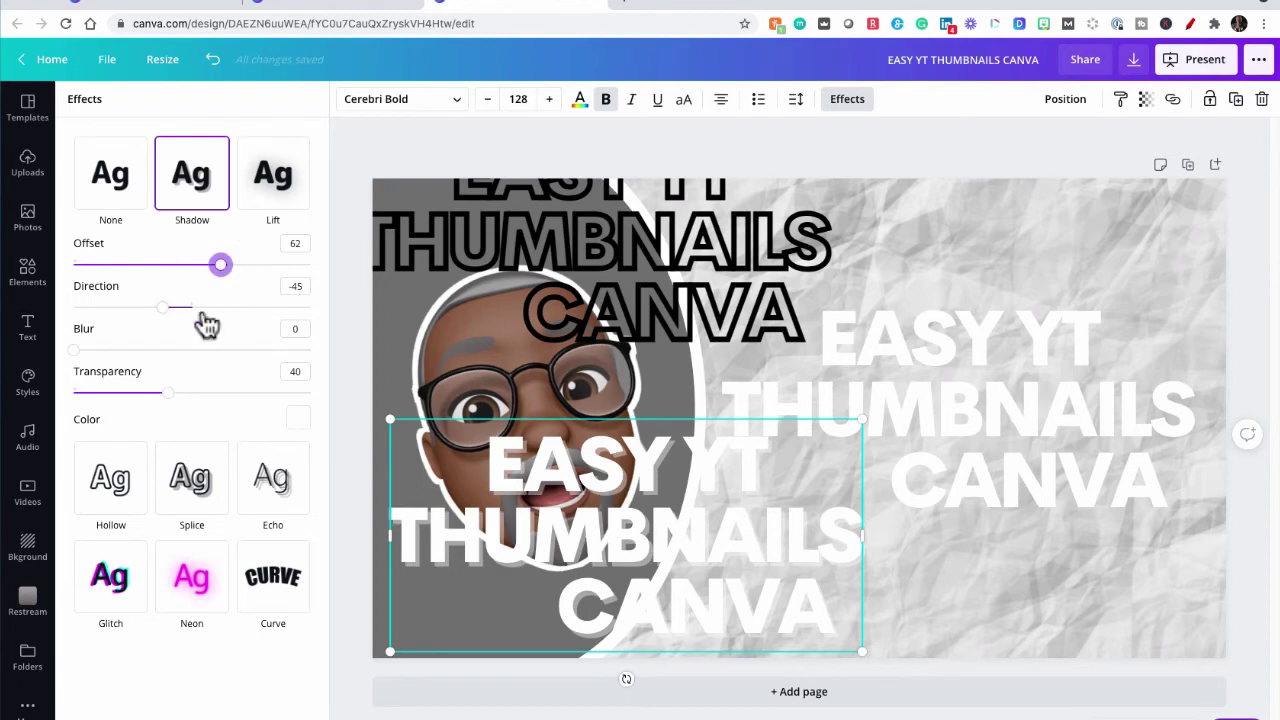
Step: Set the shadow to direction 19, transparency 51, in black
left_click(205, 307)
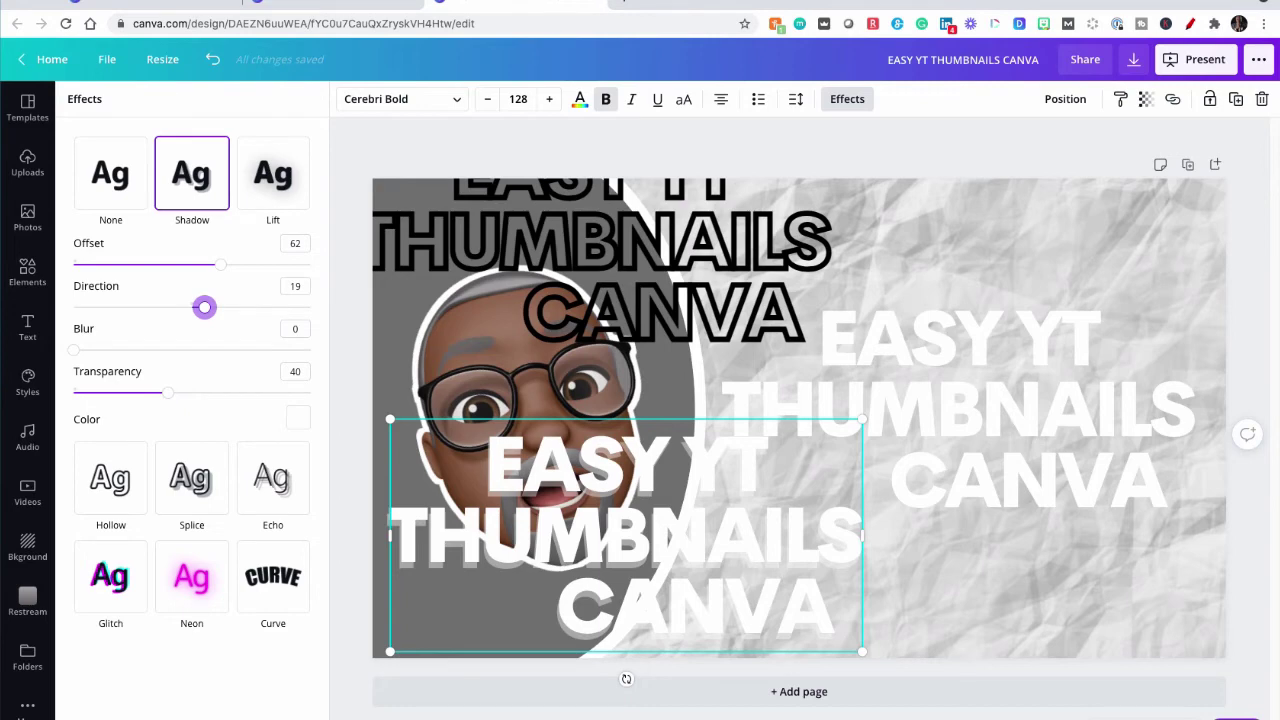
left_click_drag(169, 393, 218, 393)
left_click(298, 418)
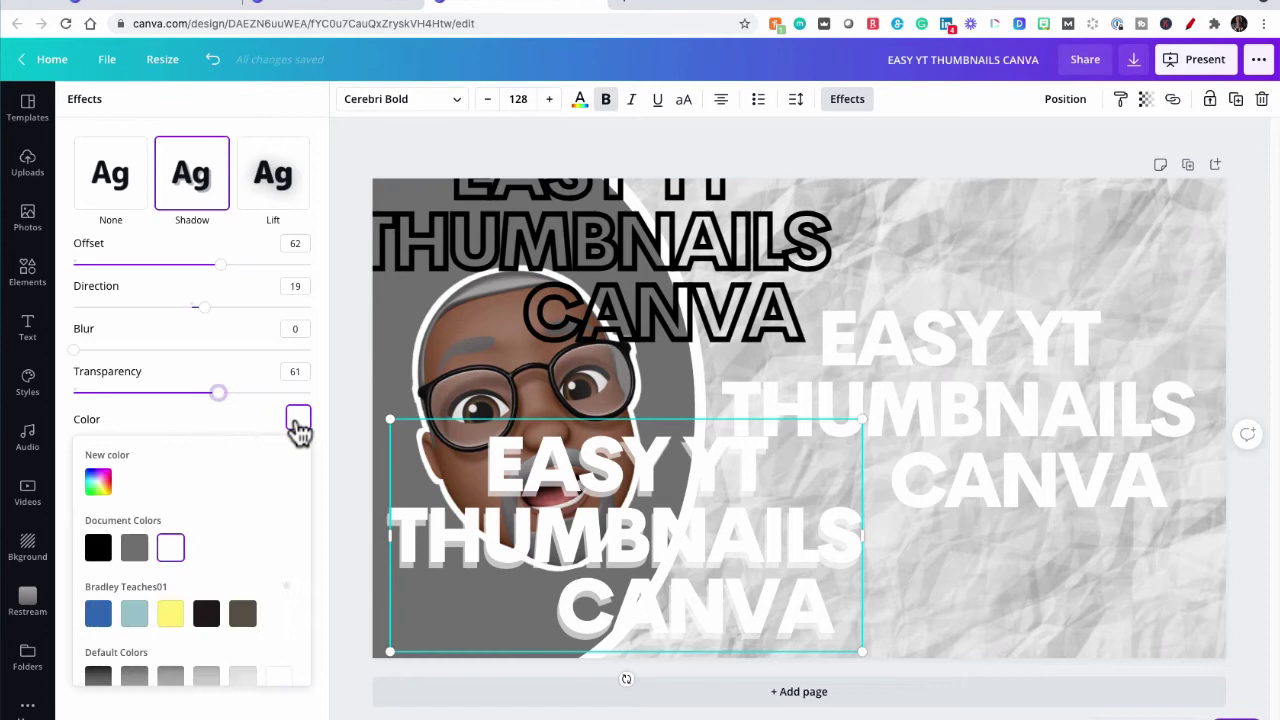
left_click(98, 547)
left_click(194, 392)
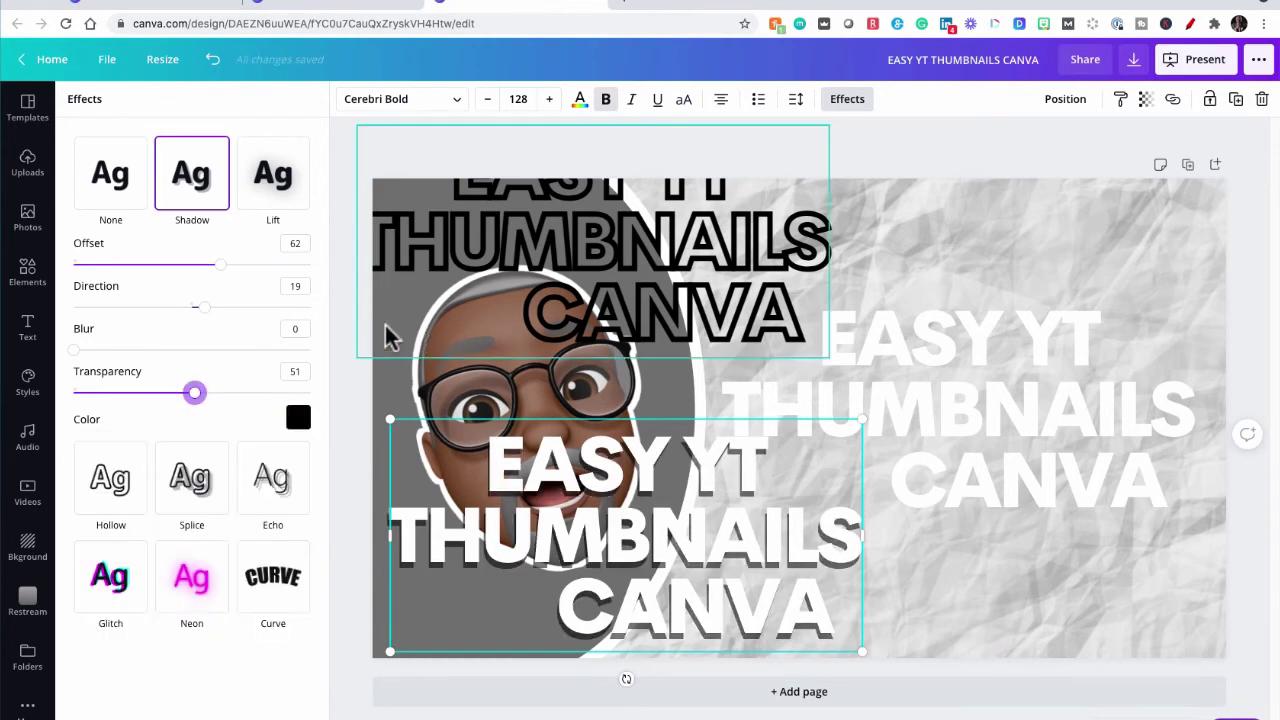
Step: Close the text Effects settings so the Text panel is showing again
left_click(691, 551)
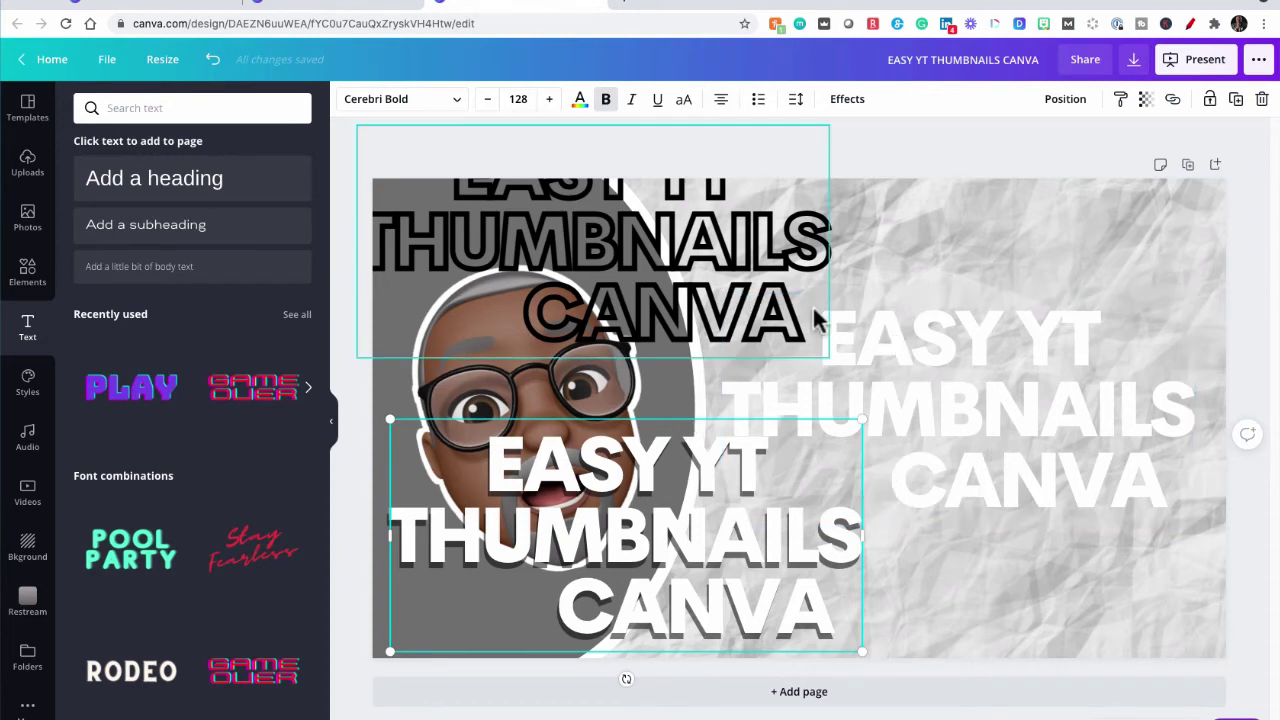
Step: Nudge all three title copies slightly right and down
left_click(733, 263)
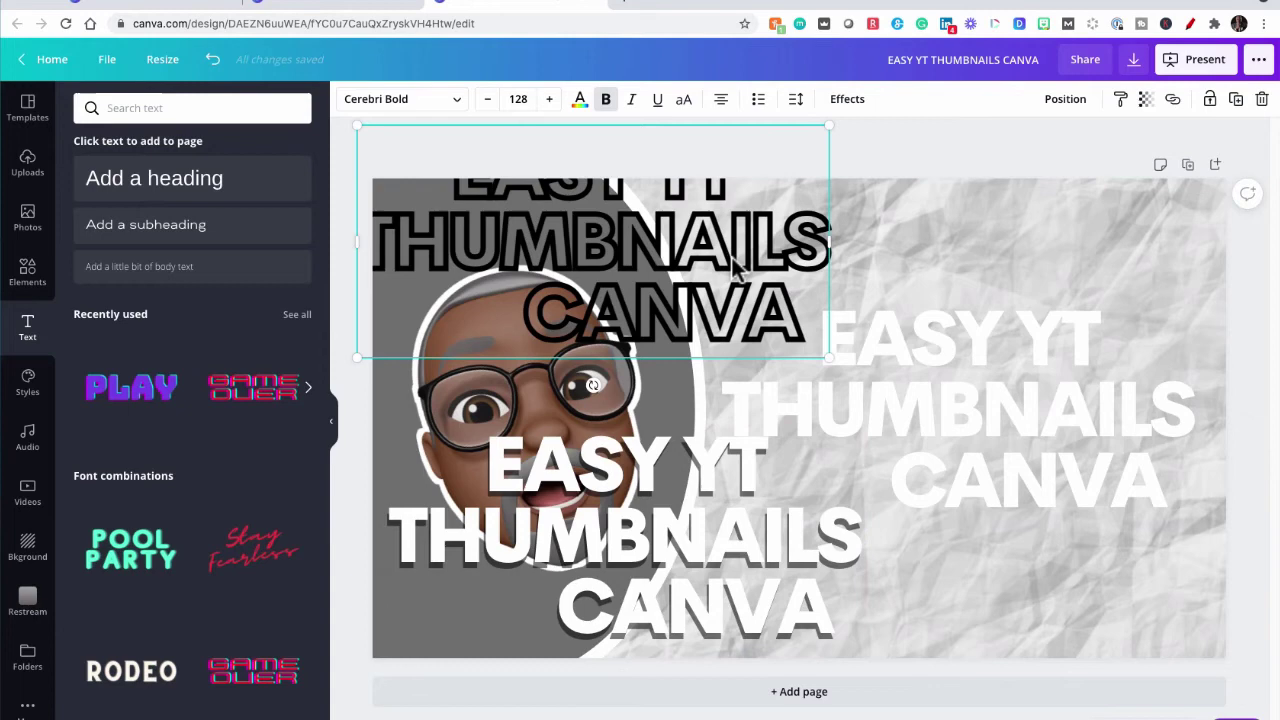
key("ctrl+a")
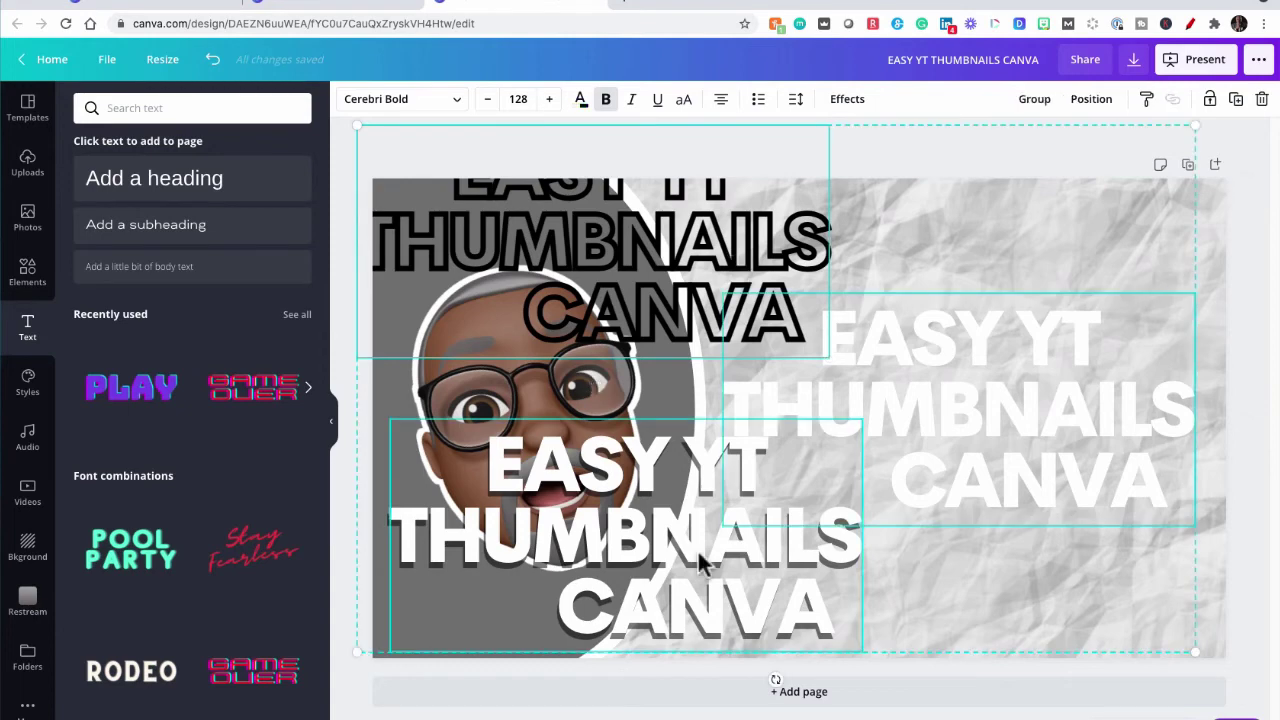
left_click_drag(700, 563, 709, 571)
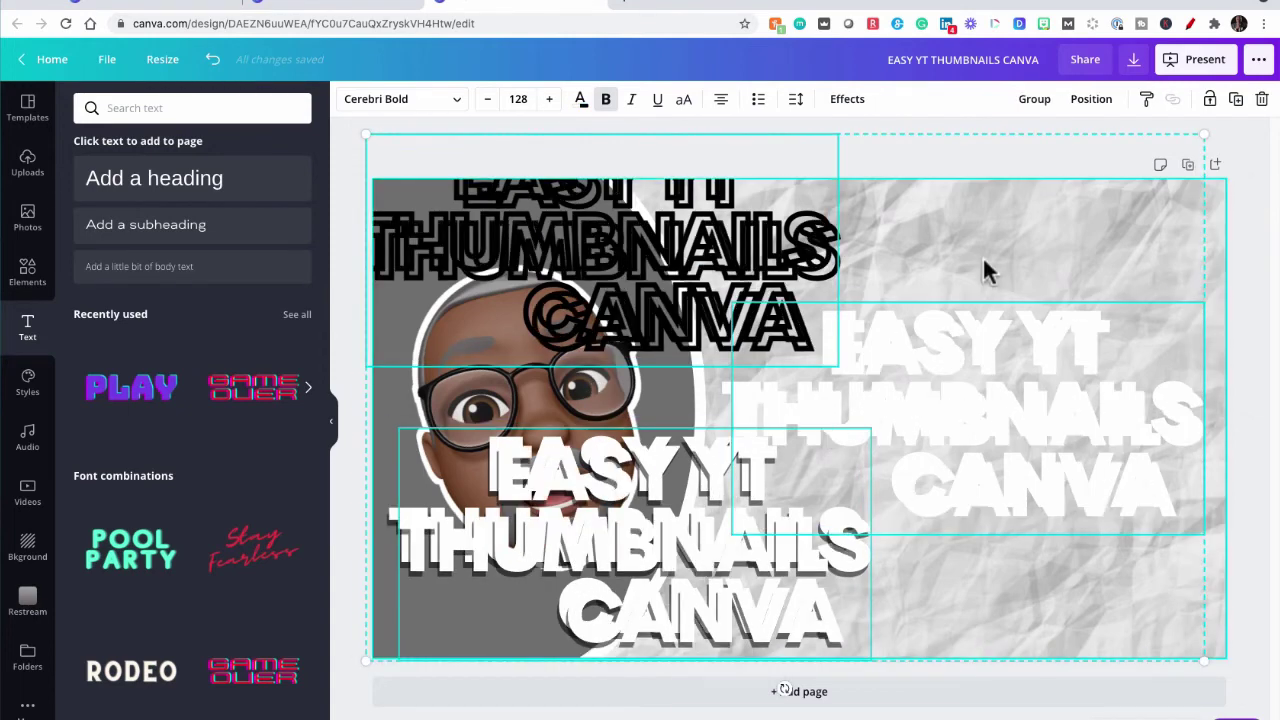
left_click(843, 251)
Step: Copy the black outlined title, retype it as 'WITH' at font size 95, and move it bottom right
left_click_drag(711, 281, 1078, 290)
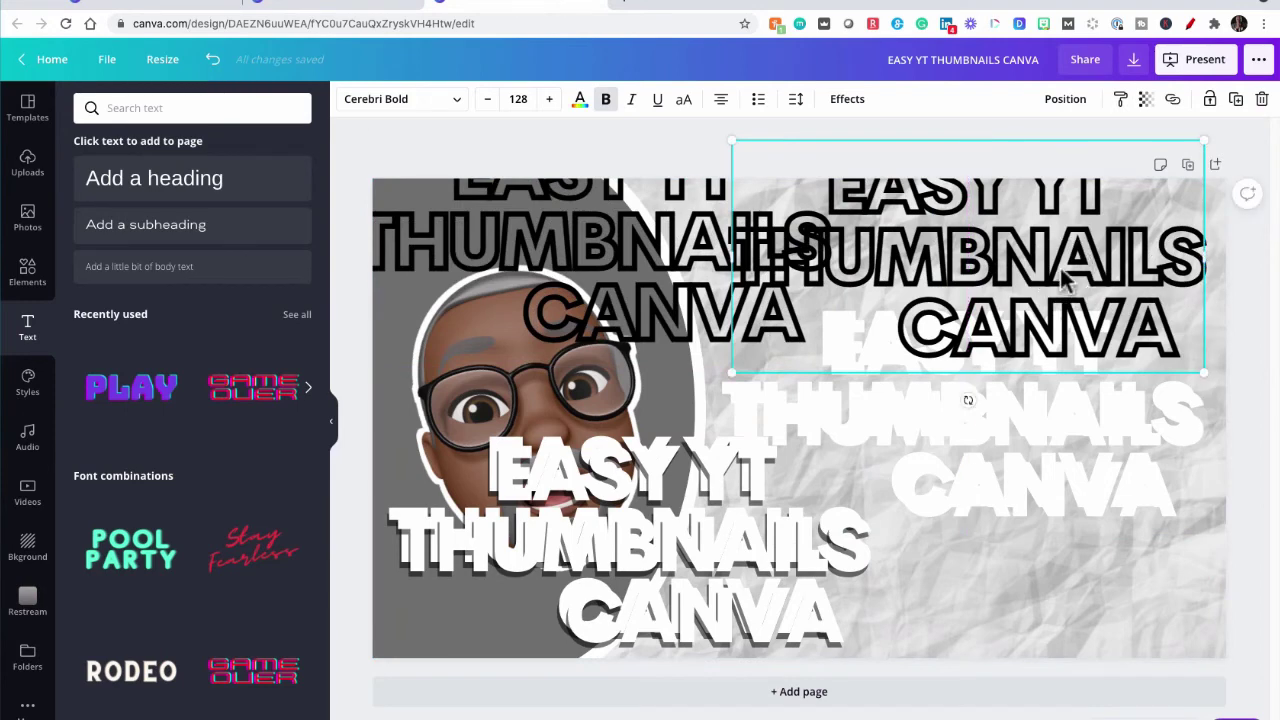
double_click(1075, 270)
left_click_drag(832, 163, 1156, 335)
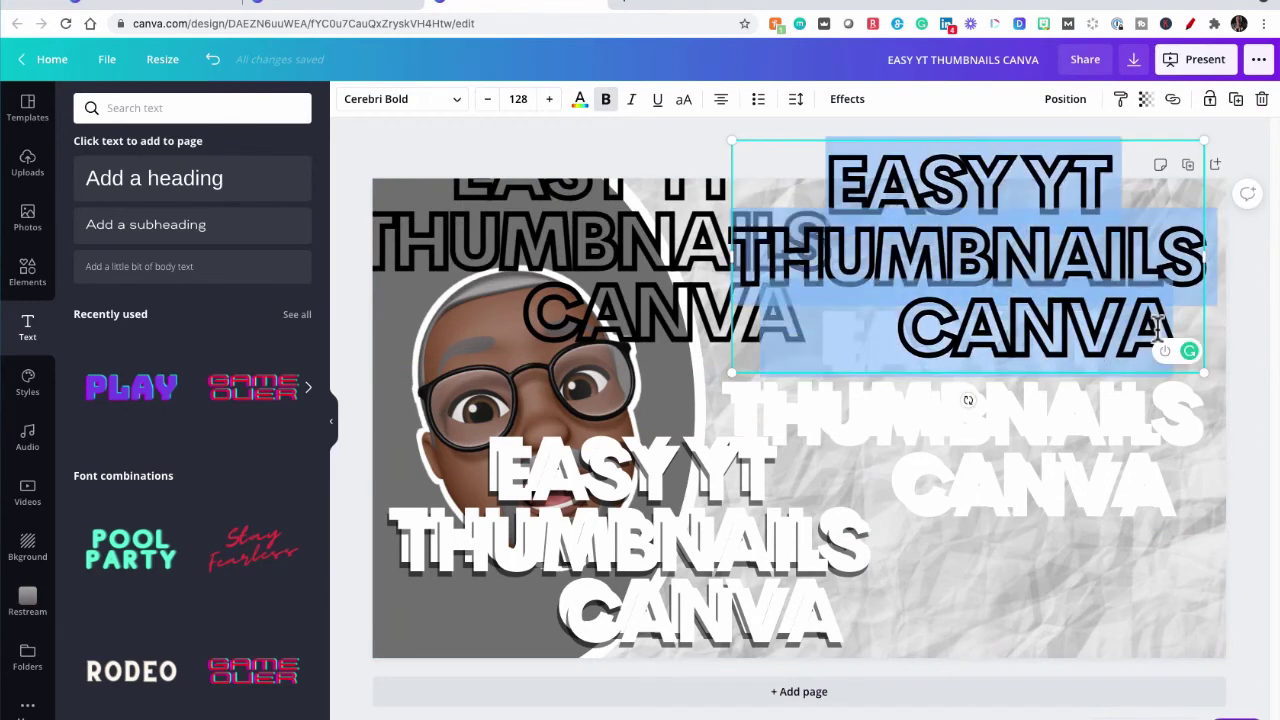
type("WITH")
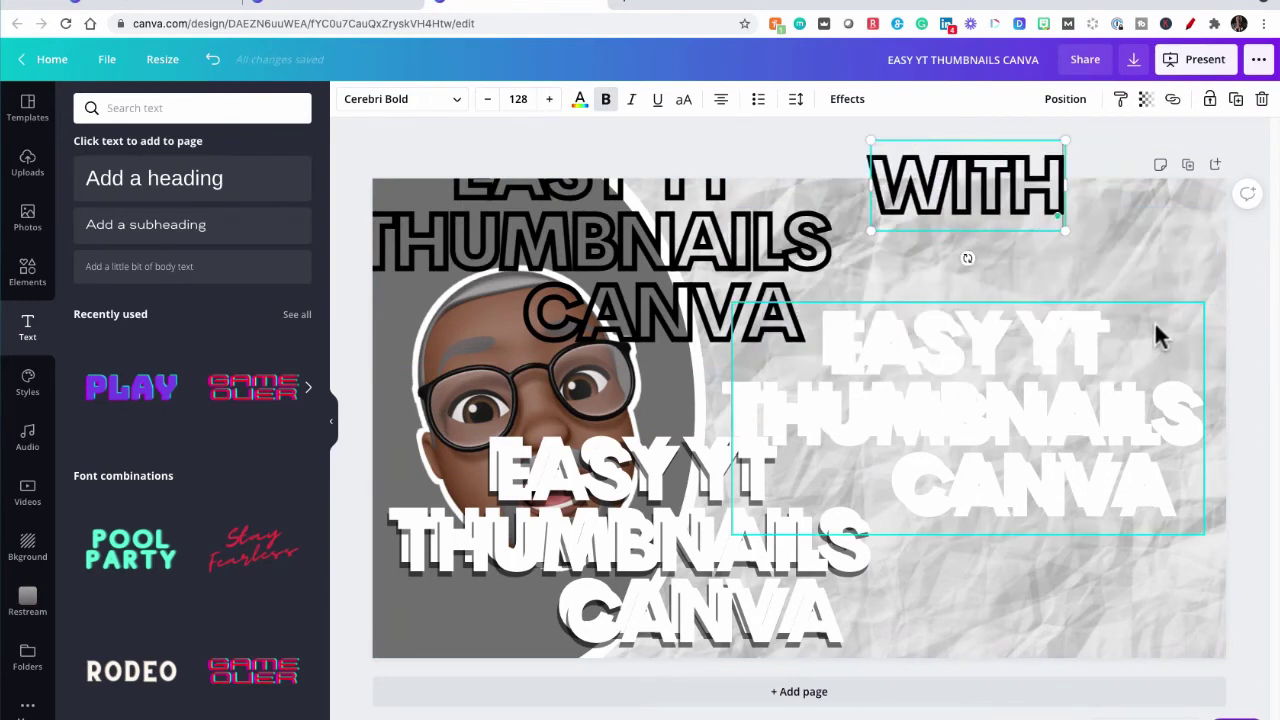
key("ctrl+a")
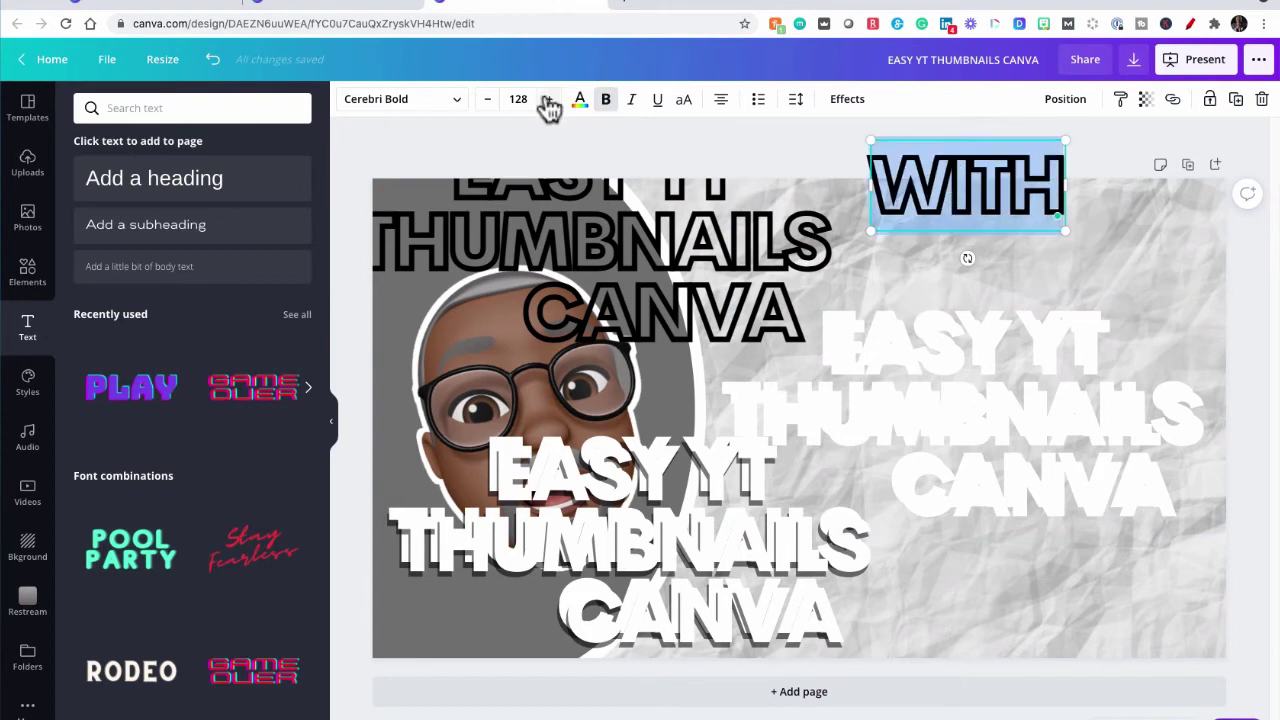
left_click(513, 98)
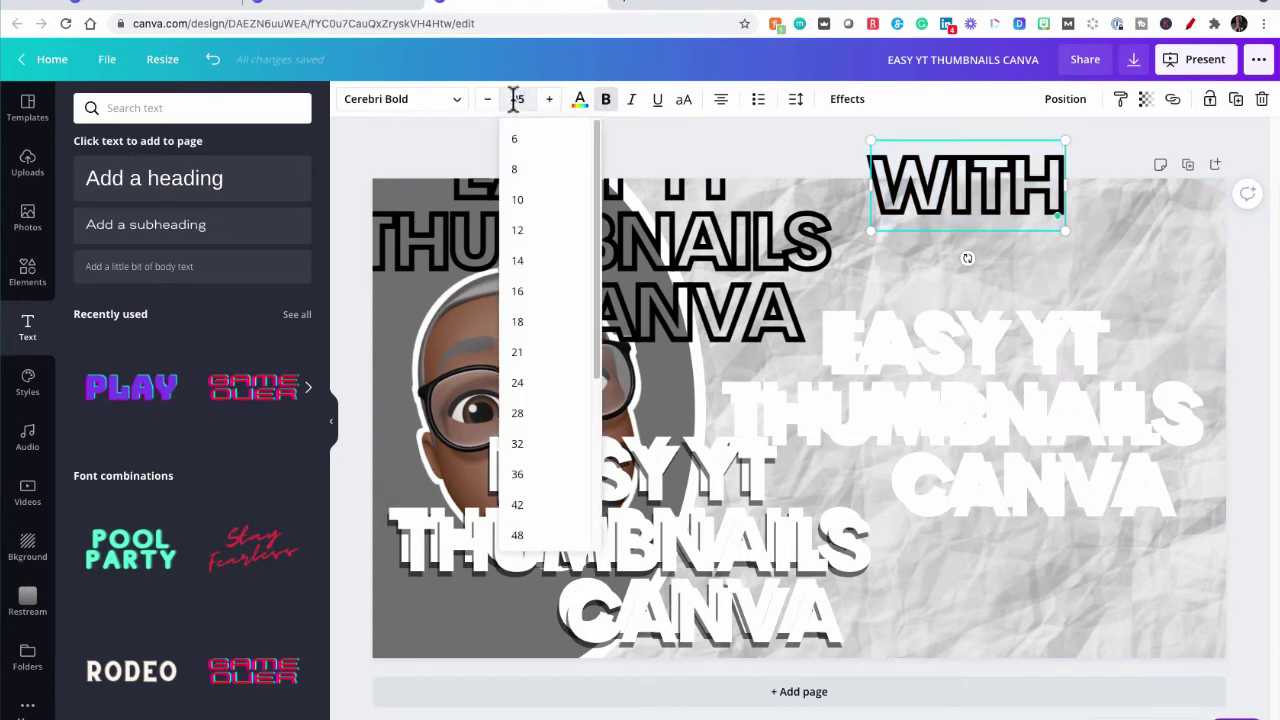
type("95")
key("Return")
left_click_drag(960, 190, 1106, 646)
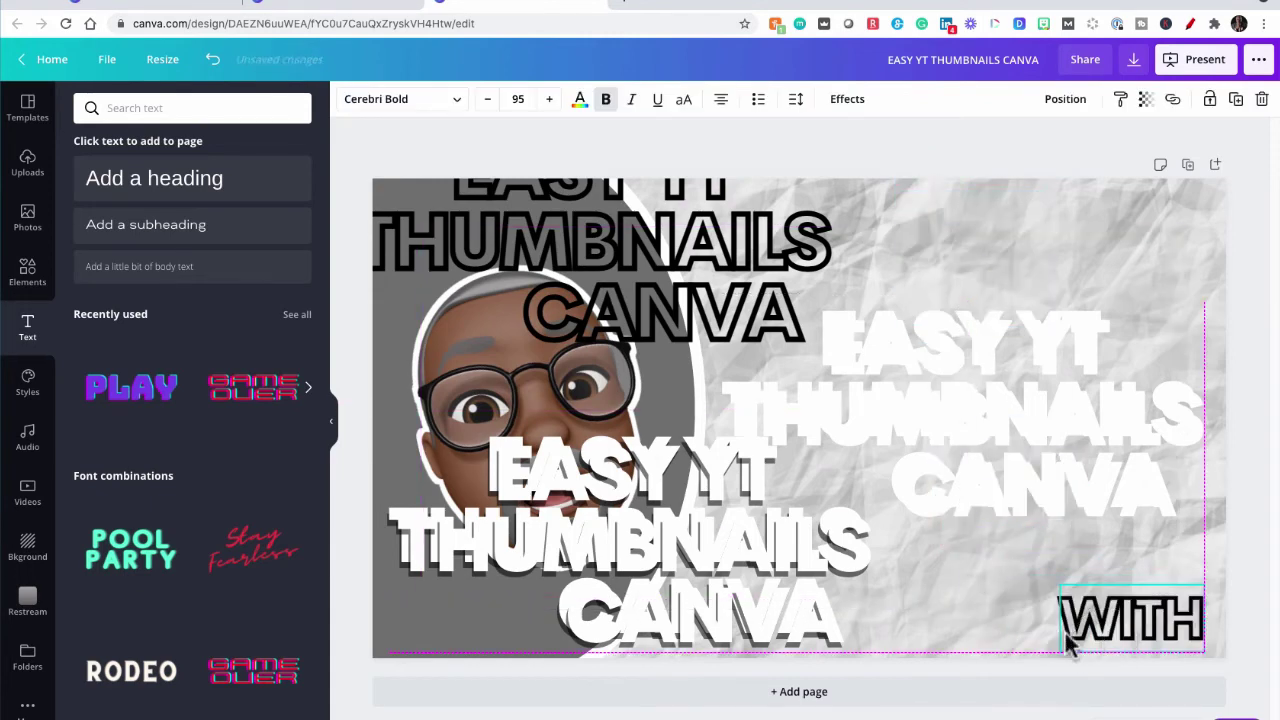
Step: Move a white title copy beside the black WITH and retype it as 'WITH'
left_click(545, 424)
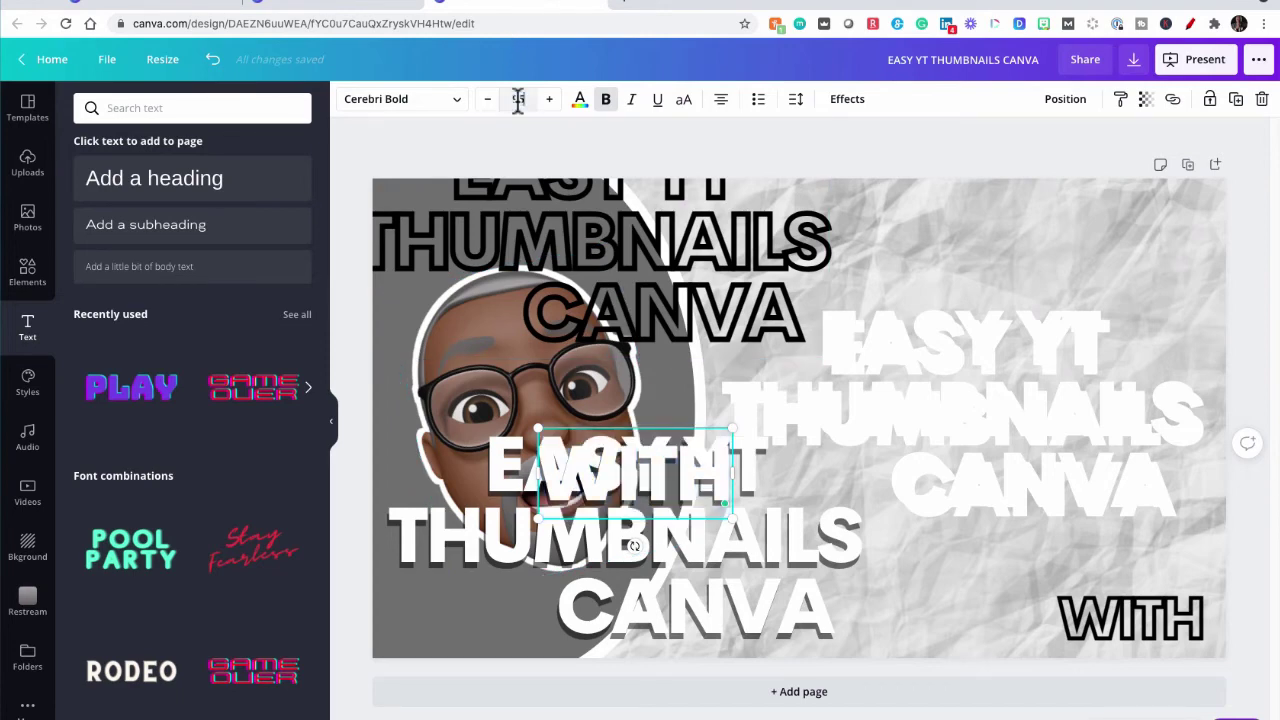
left_click_drag(851, 594, 1025, 645)
double_click(971, 443)
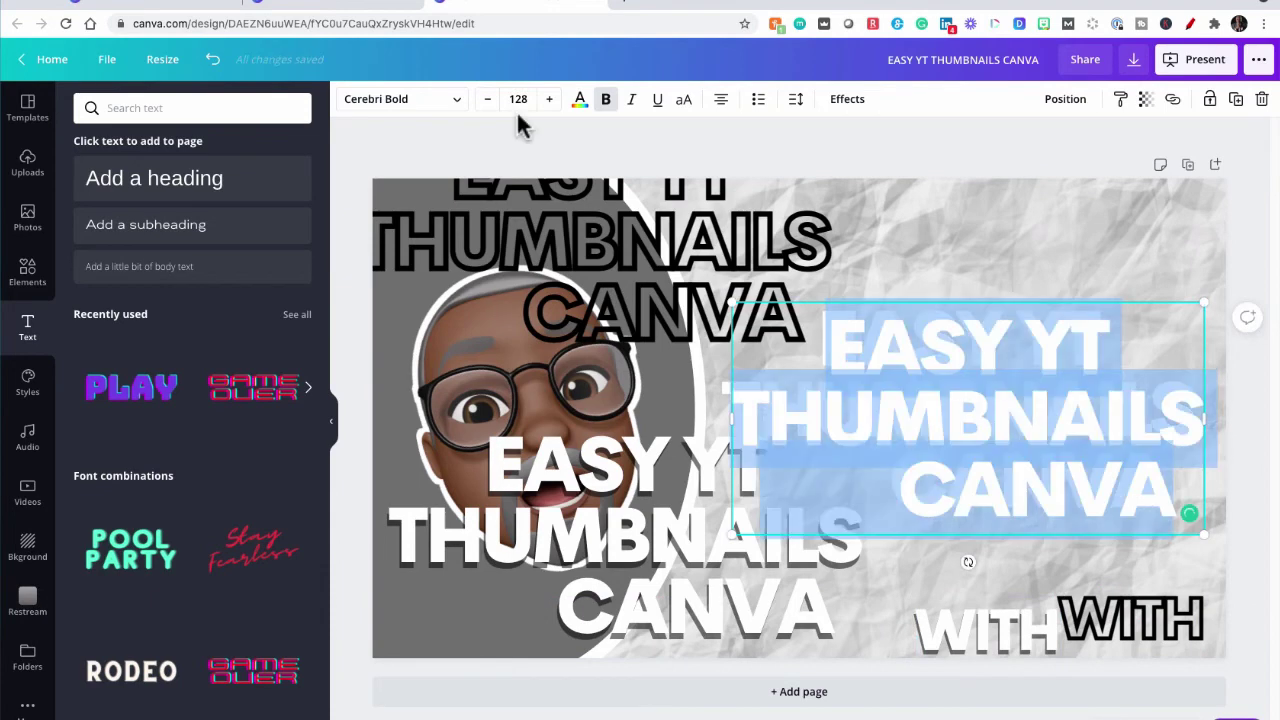
type("WITH")
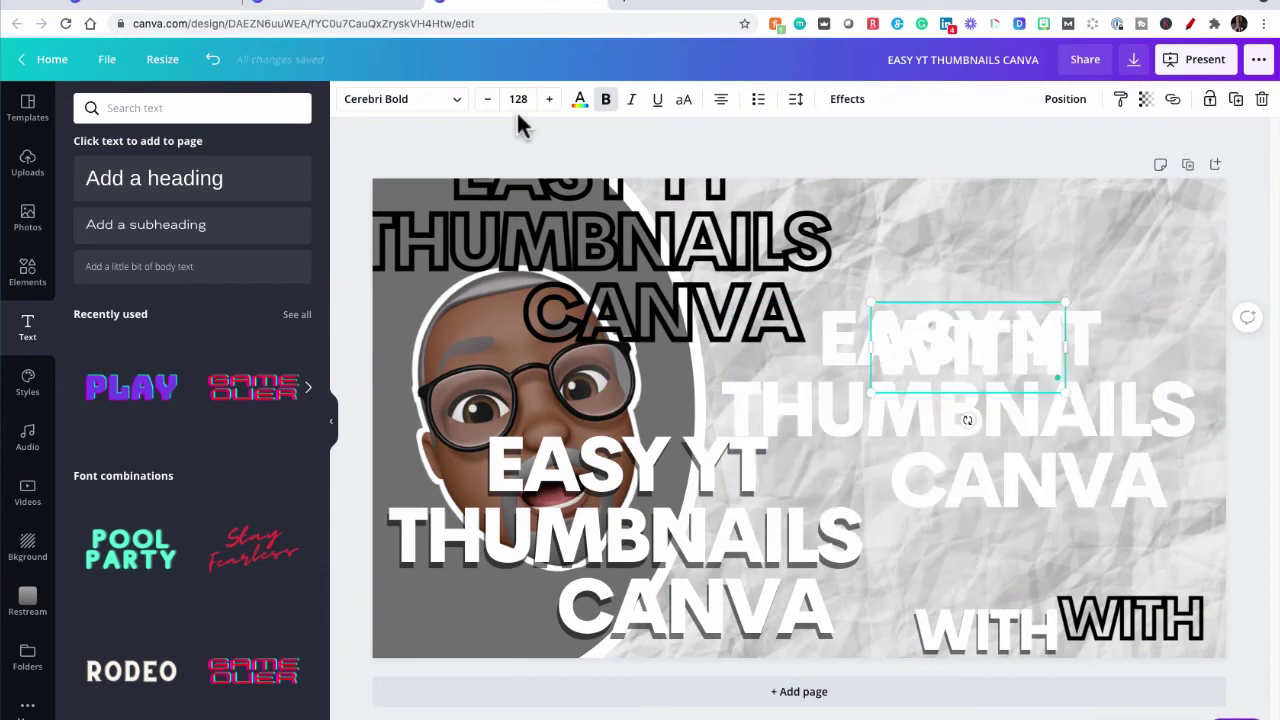
Step: Move the new WITH to the lower right and colour it light blue
left_click(1170, 264)
left_click_drag(988, 352, 1148, 567)
double_click(1148, 565)
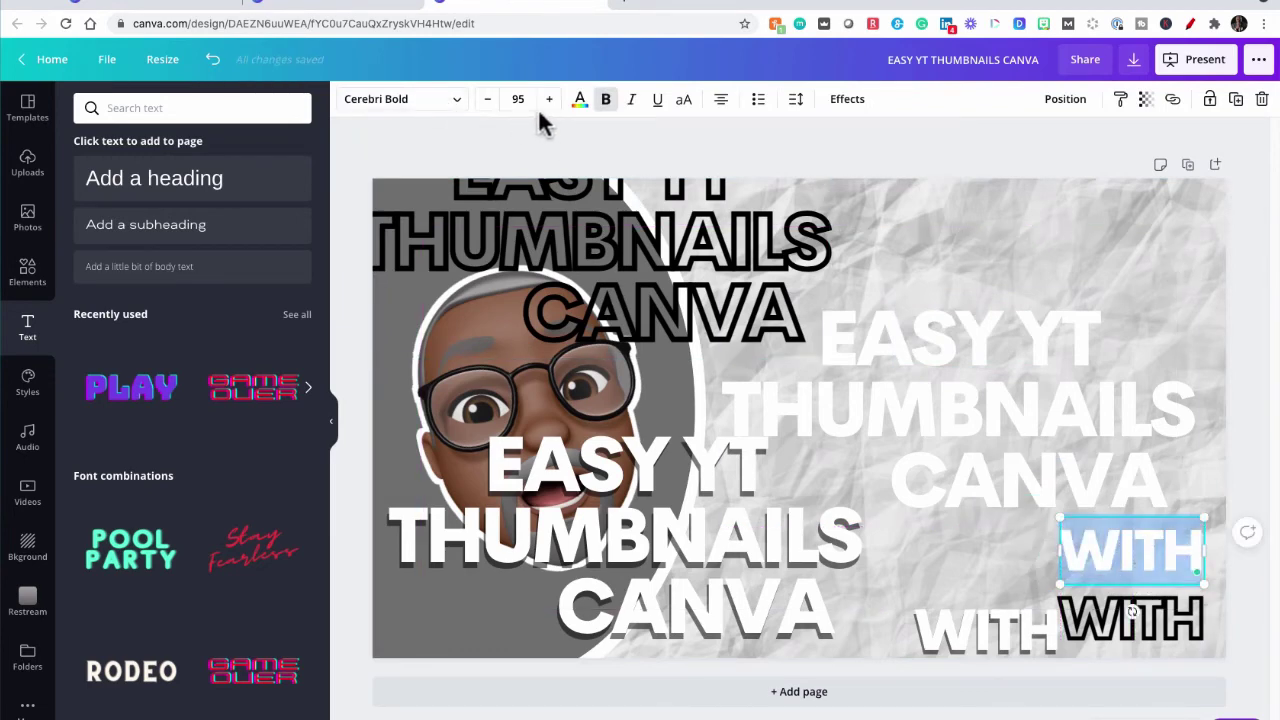
left_click(579, 101)
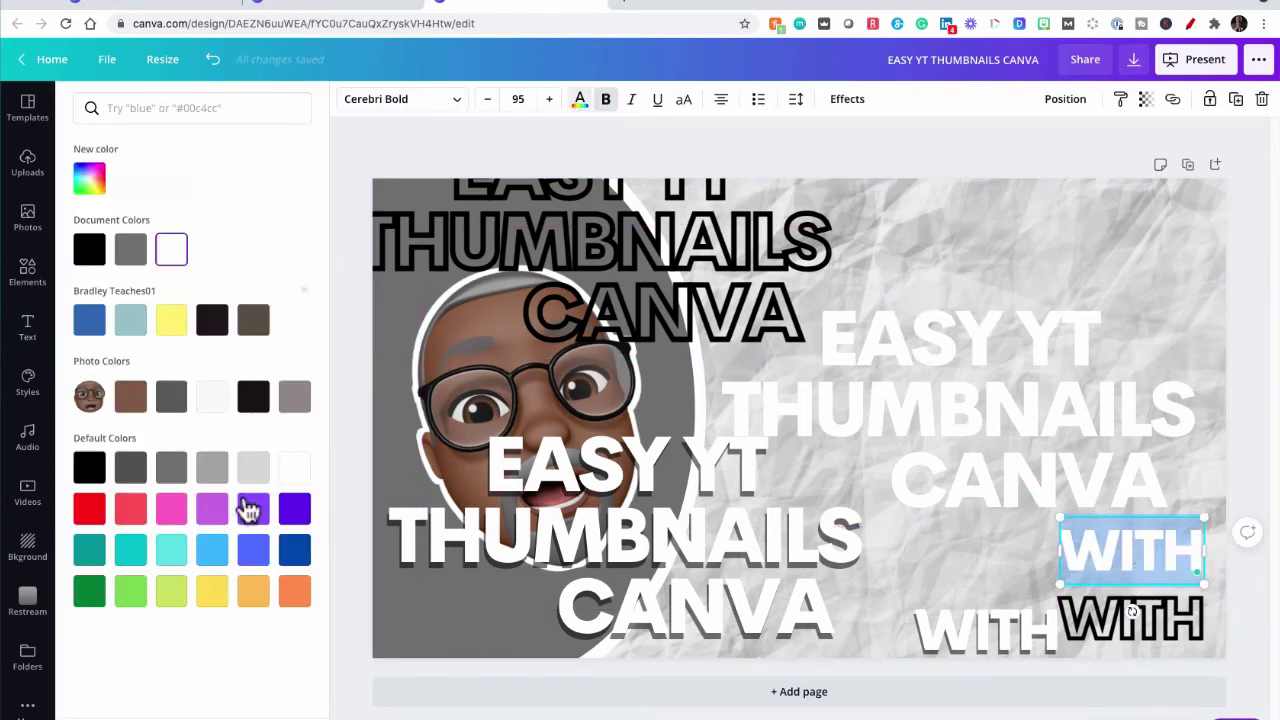
left_click(212, 549)
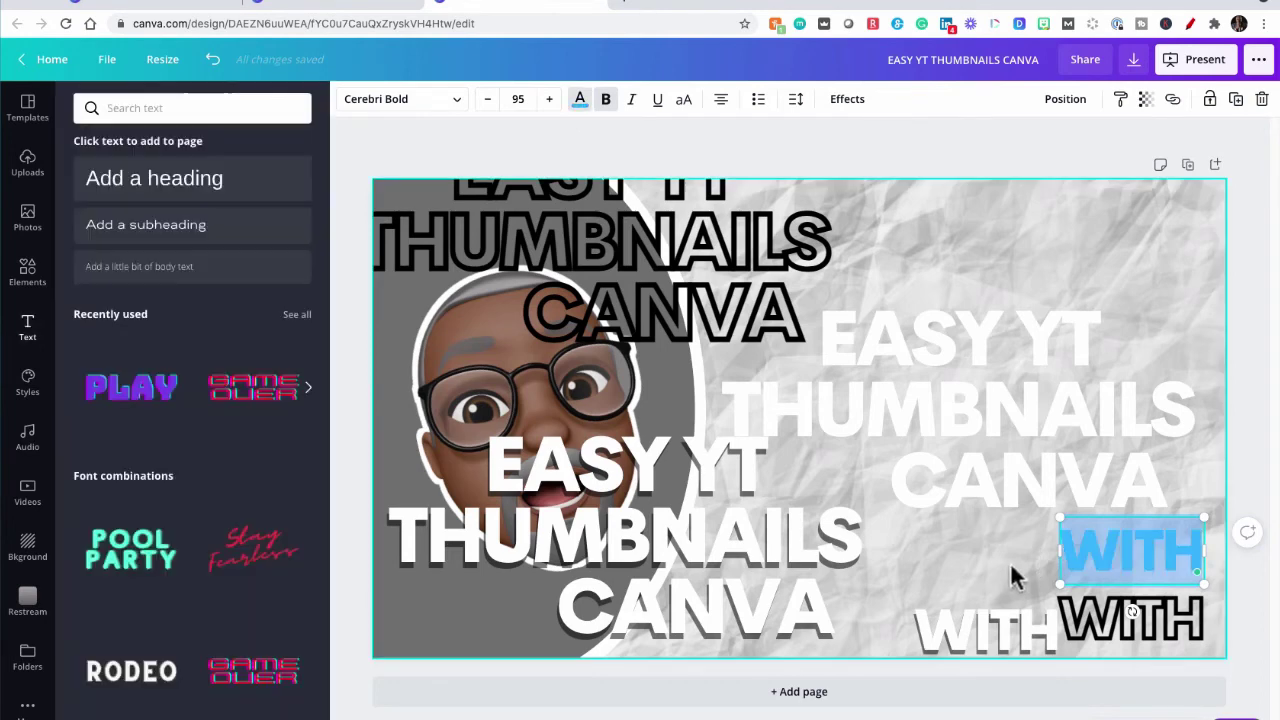
left_click(980, 560)
Step: Stack the blue WITH in front of the black outlined WITH and group the pair
left_click_drag(1097, 570, 1100, 635)
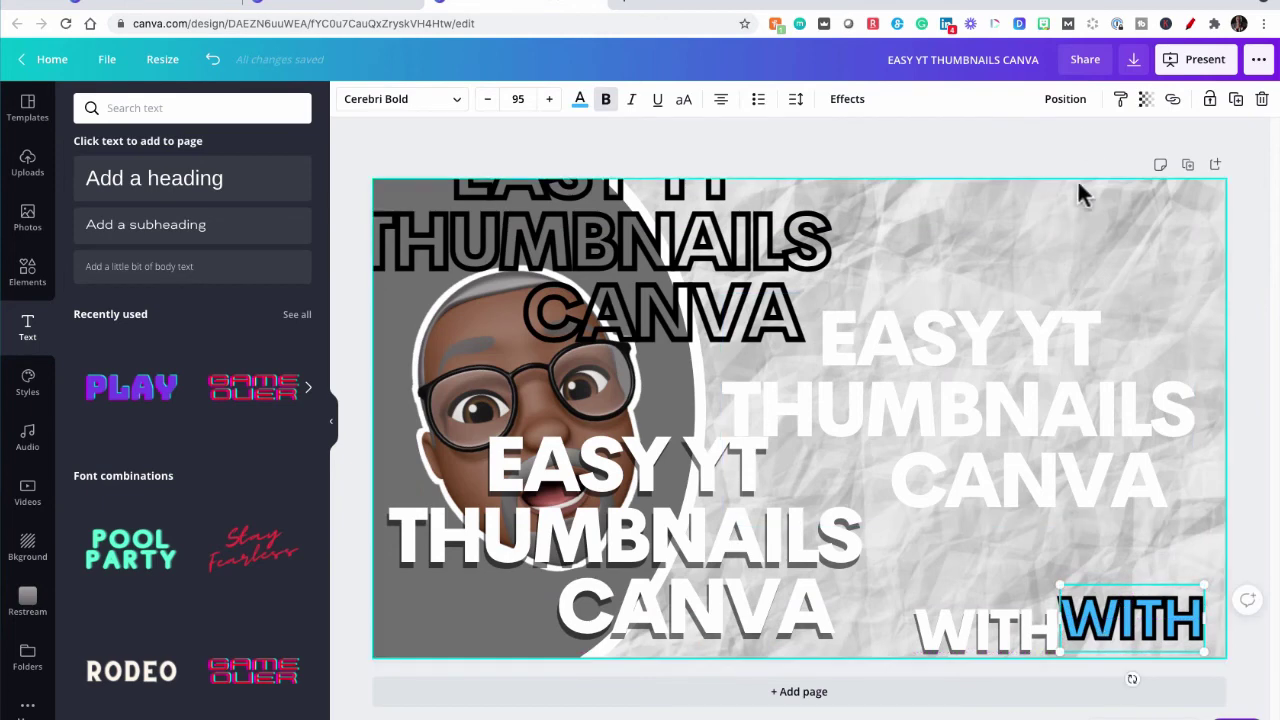
left_click(1065, 99)
left_click(882, 146)
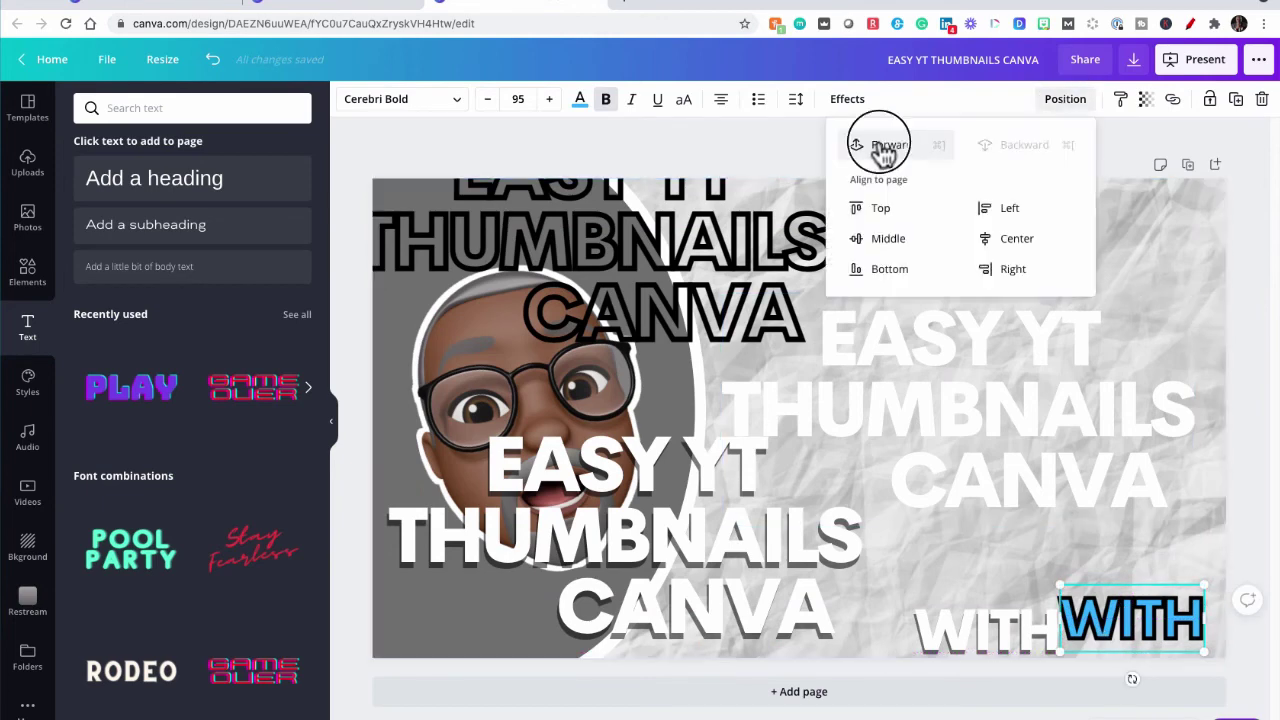
left_click(980, 640)
left_click_drag(977, 640, 1121, 628)
left_click(1065, 99)
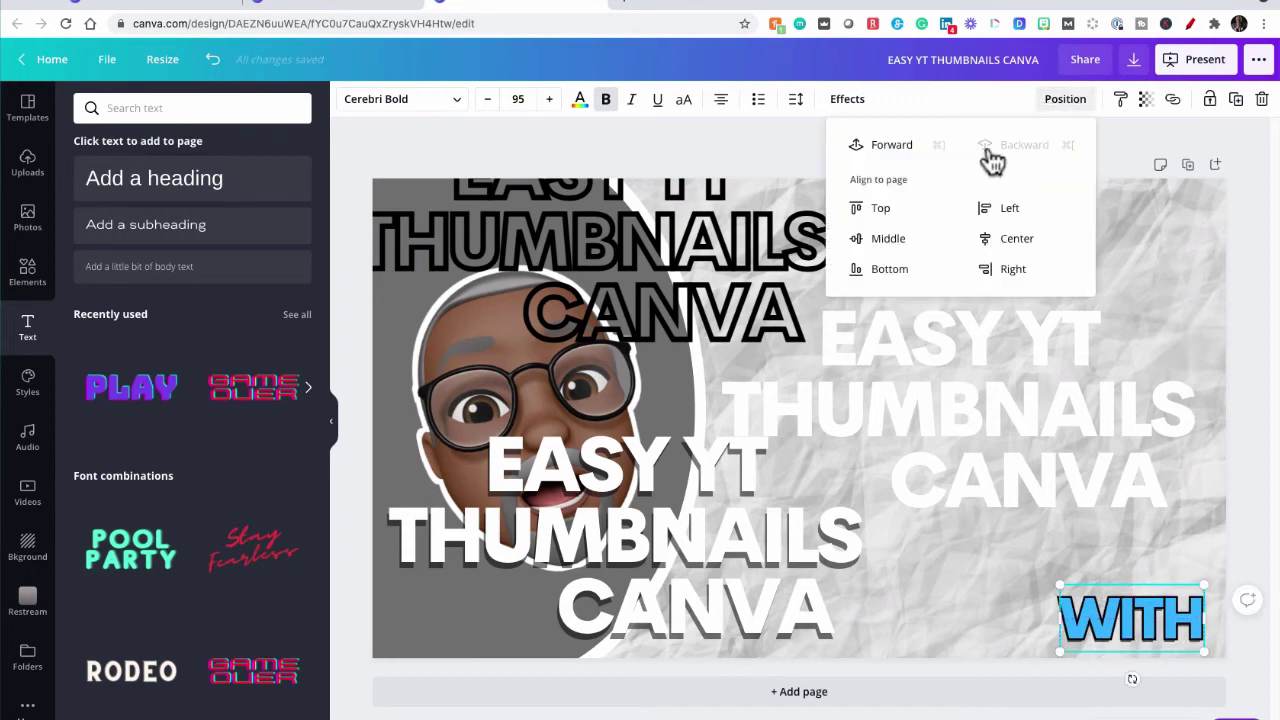
left_click(1000, 147)
left_click(1011, 609)
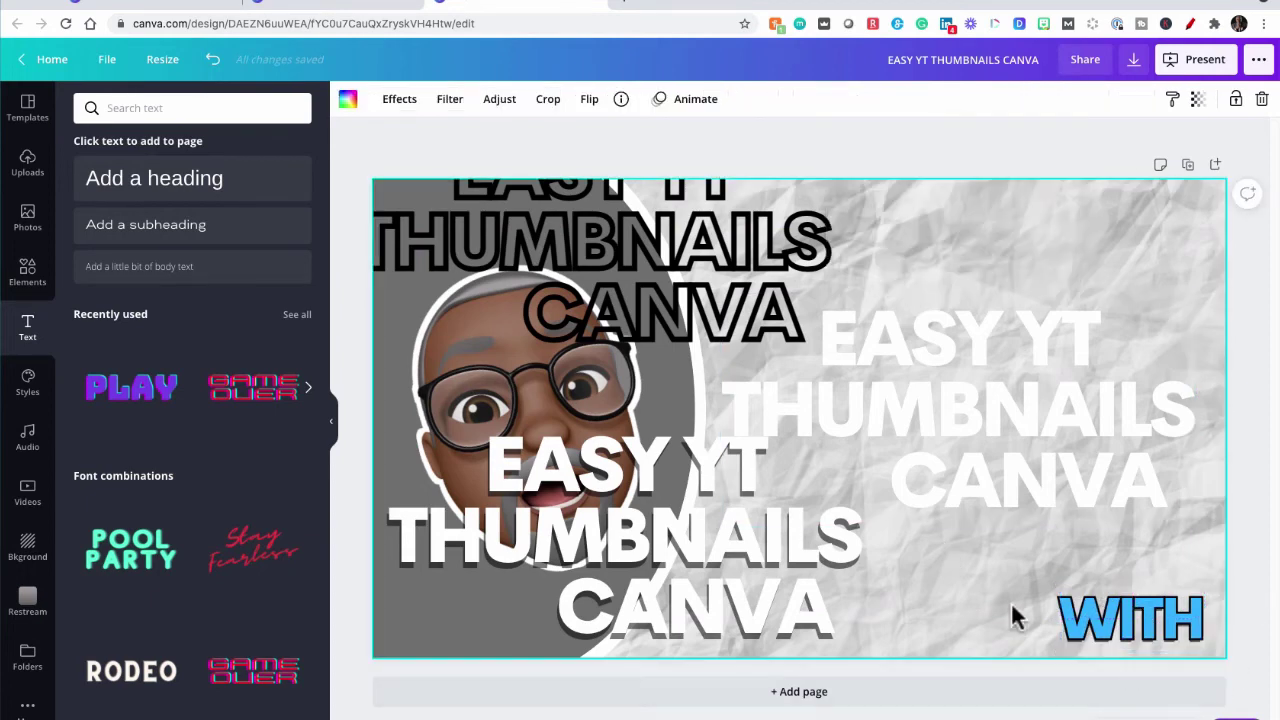
left_click(1105, 629)
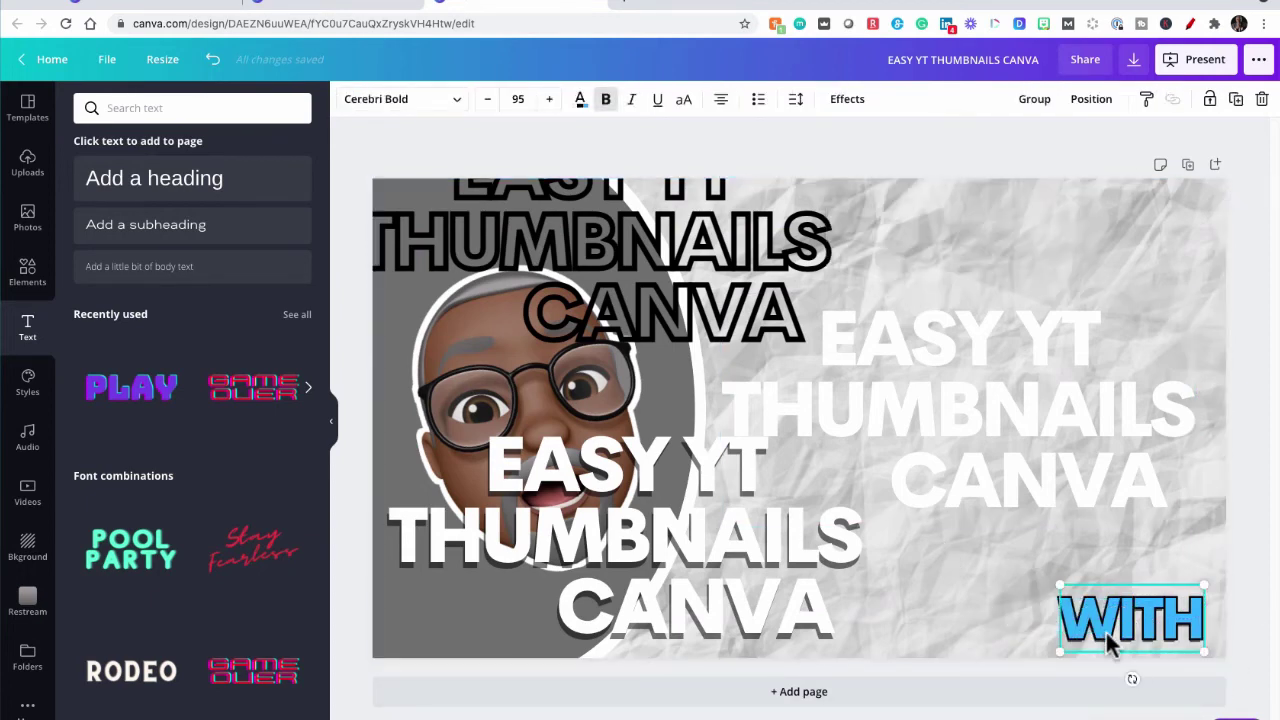
left_click(1035, 99)
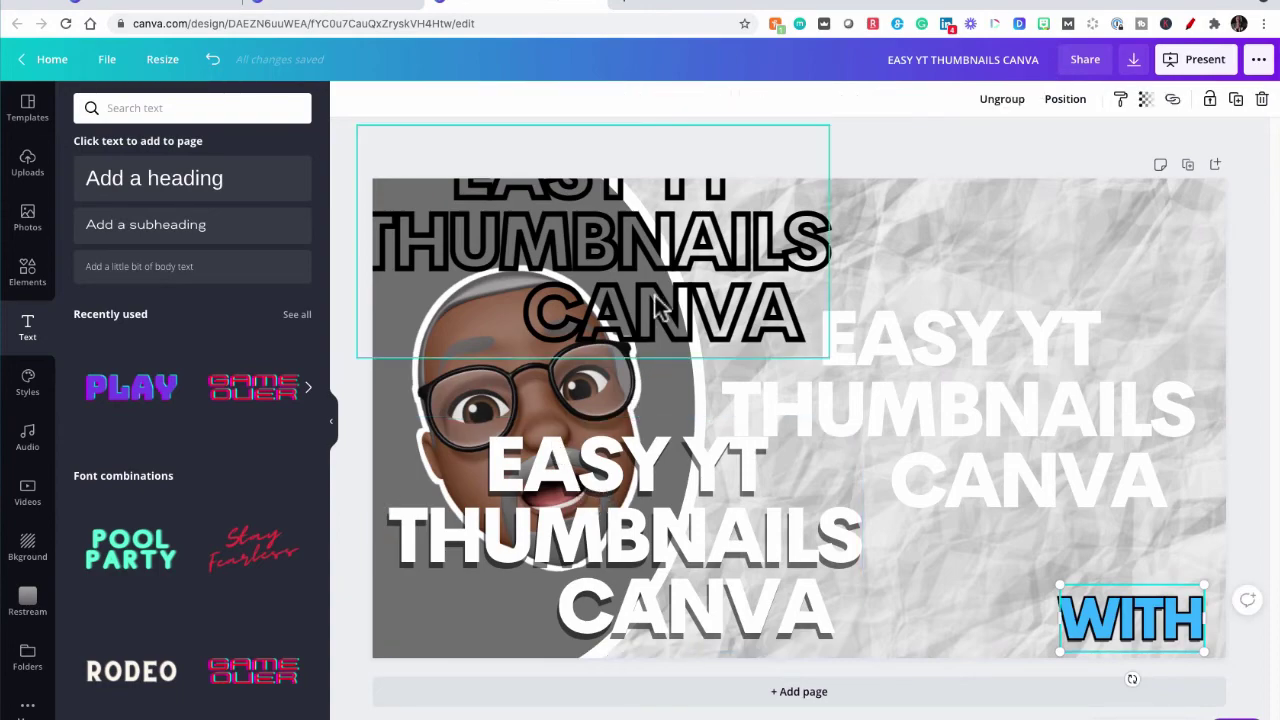
Step: Layer the black outlined title behind the white title on the right
left_click_drag(668, 311, 1045, 470)
left_click(1063, 99)
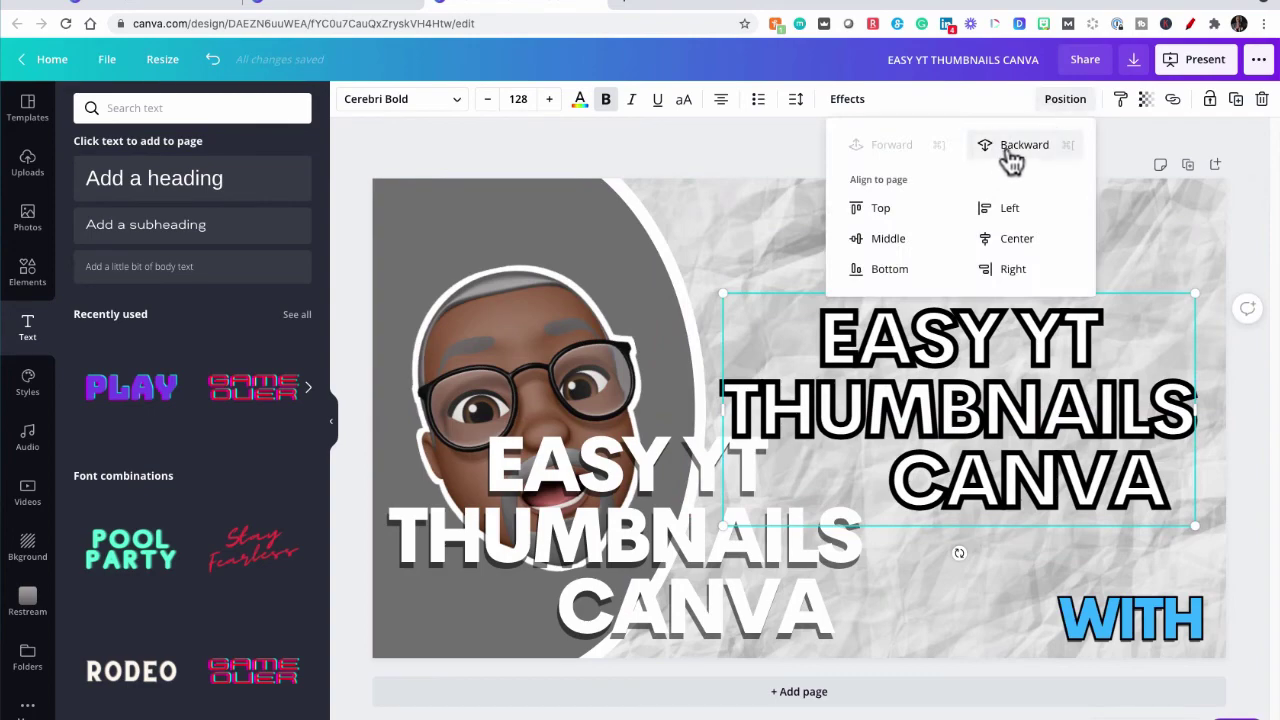
left_click(1015, 148)
left_click_drag(686, 563, 1022, 432)
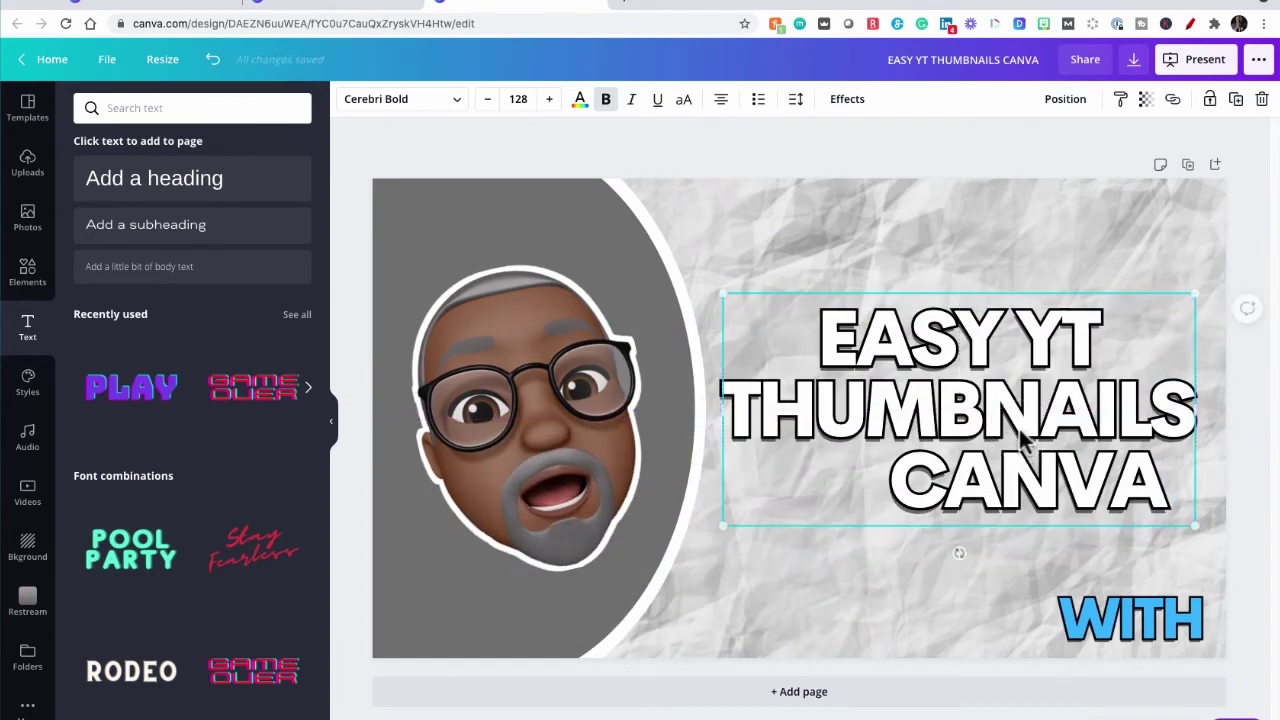
Step: Group the two stacked titles and place the blue WITH just left of CANVA
left_click(888, 250)
left_click_drag(907, 271, 985, 507)
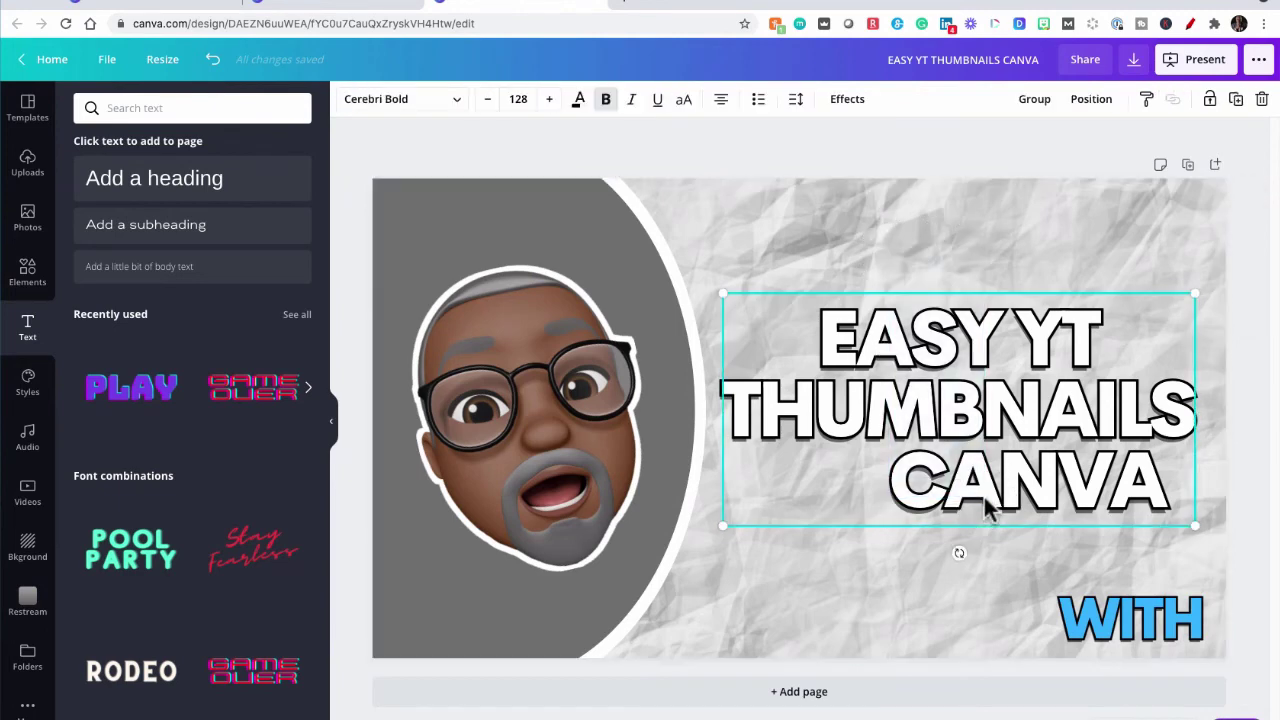
left_click(1035, 100)
left_click_drag(1040, 403, 1040, 428)
left_click(1100, 622)
left_click_drag(1100, 622, 786, 488)
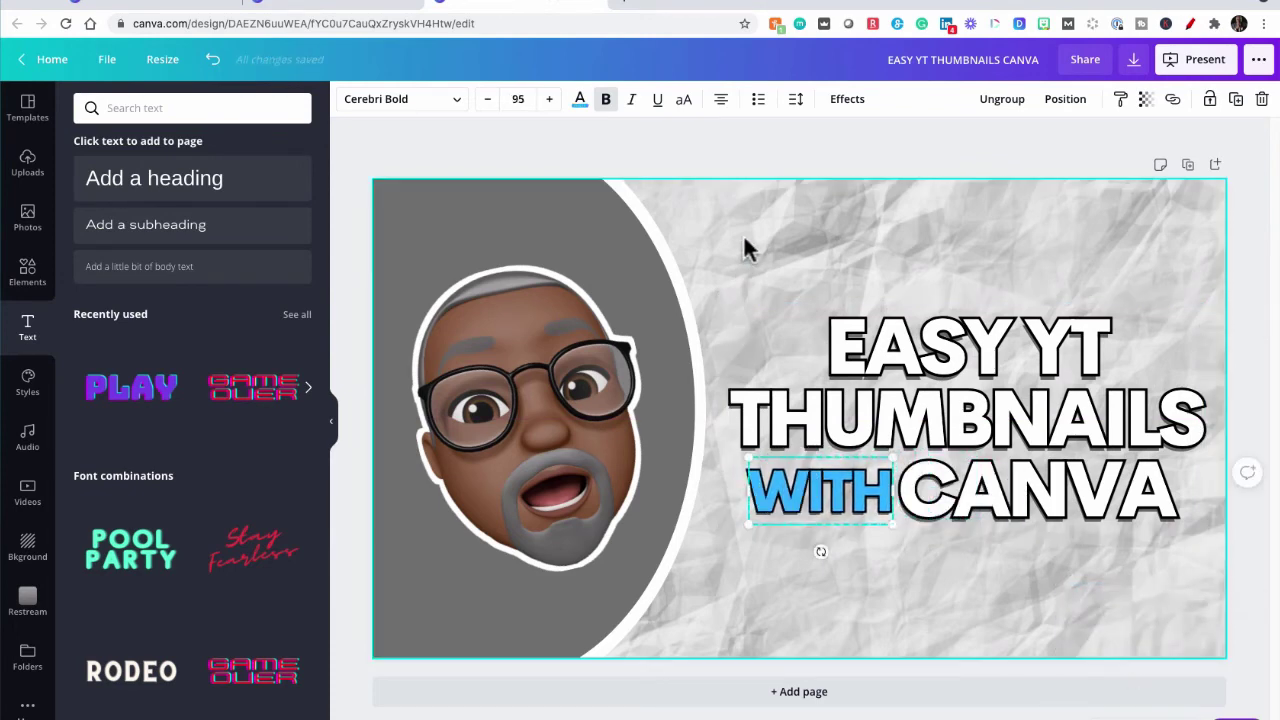
Step: Apply the Cherry duotone effect to the crumpled paper background
left_click(790, 240)
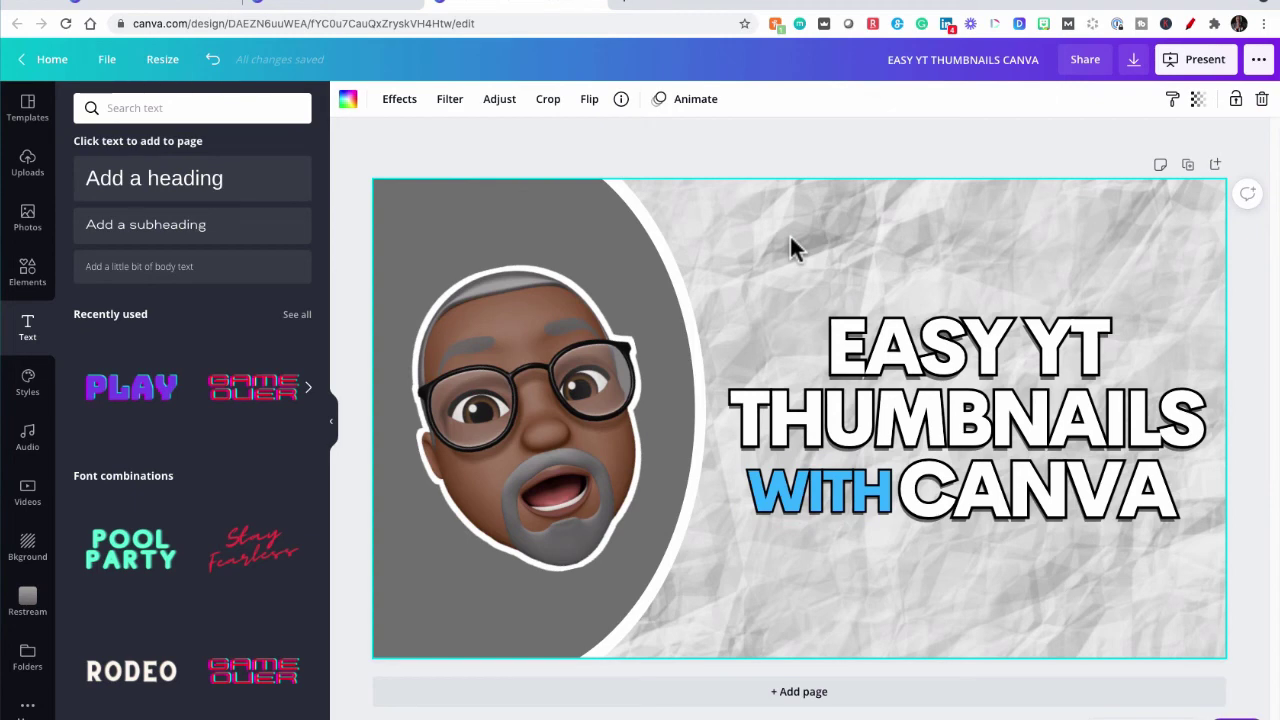
left_click(402, 100)
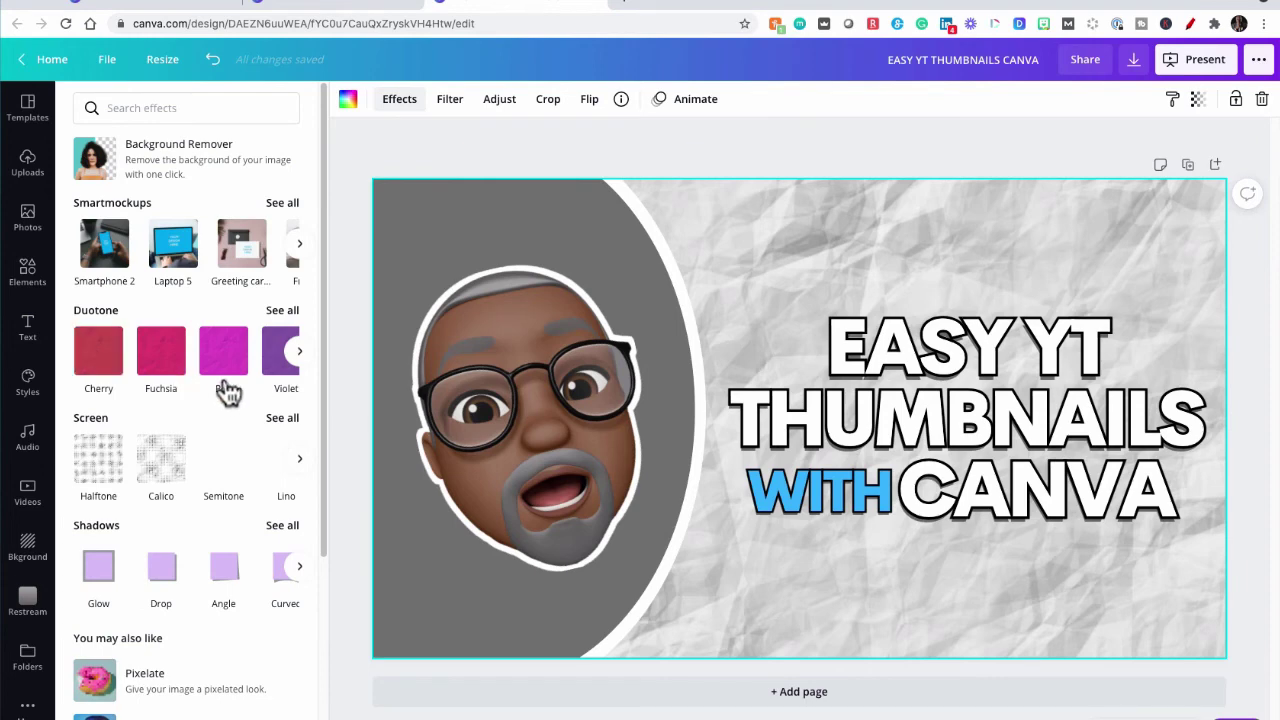
left_click(99, 355)
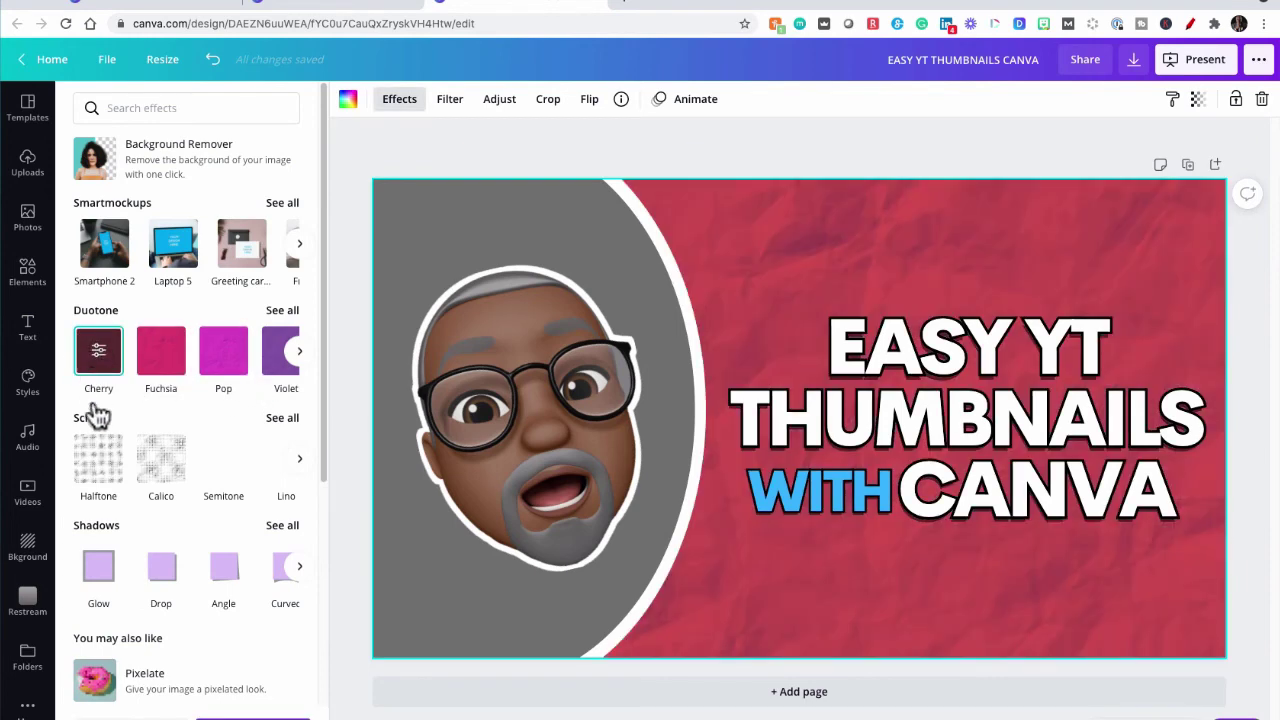
left_click(99, 355)
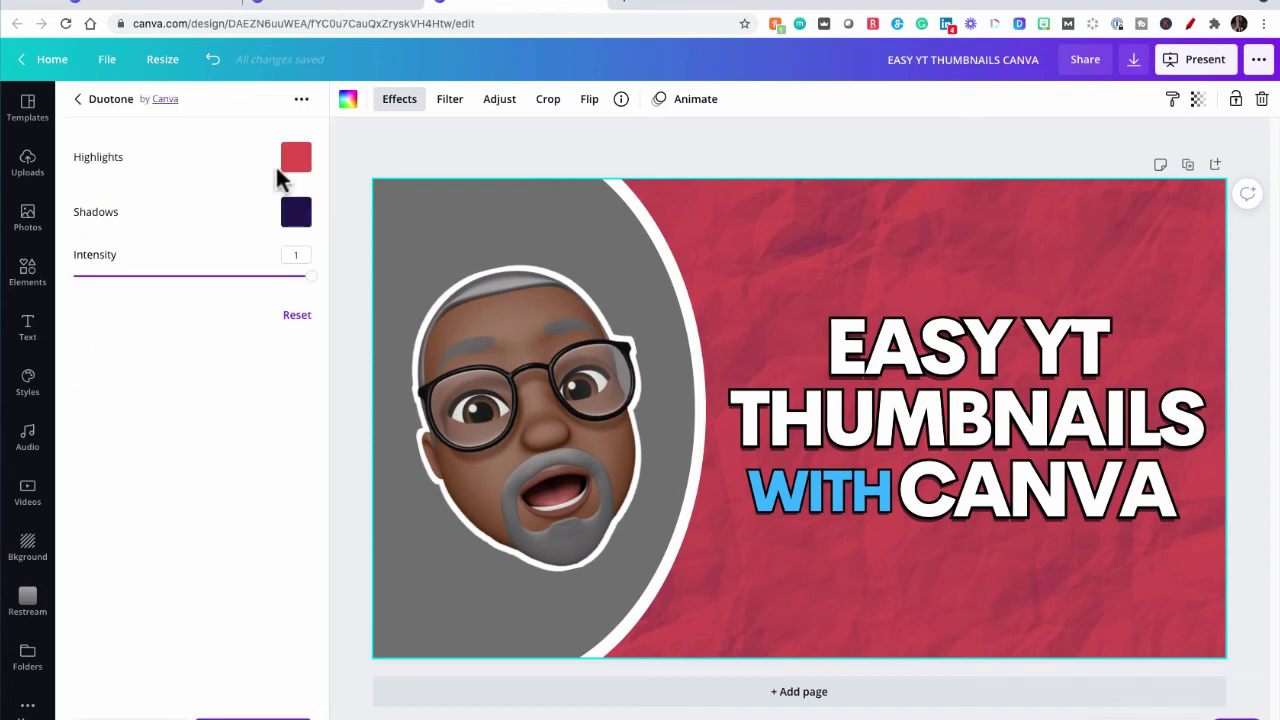
Step: Set the duotone highlights to orange #E6642C and the shadows to dark brown #341100
left_click(295, 160)
left_click(309, 287)
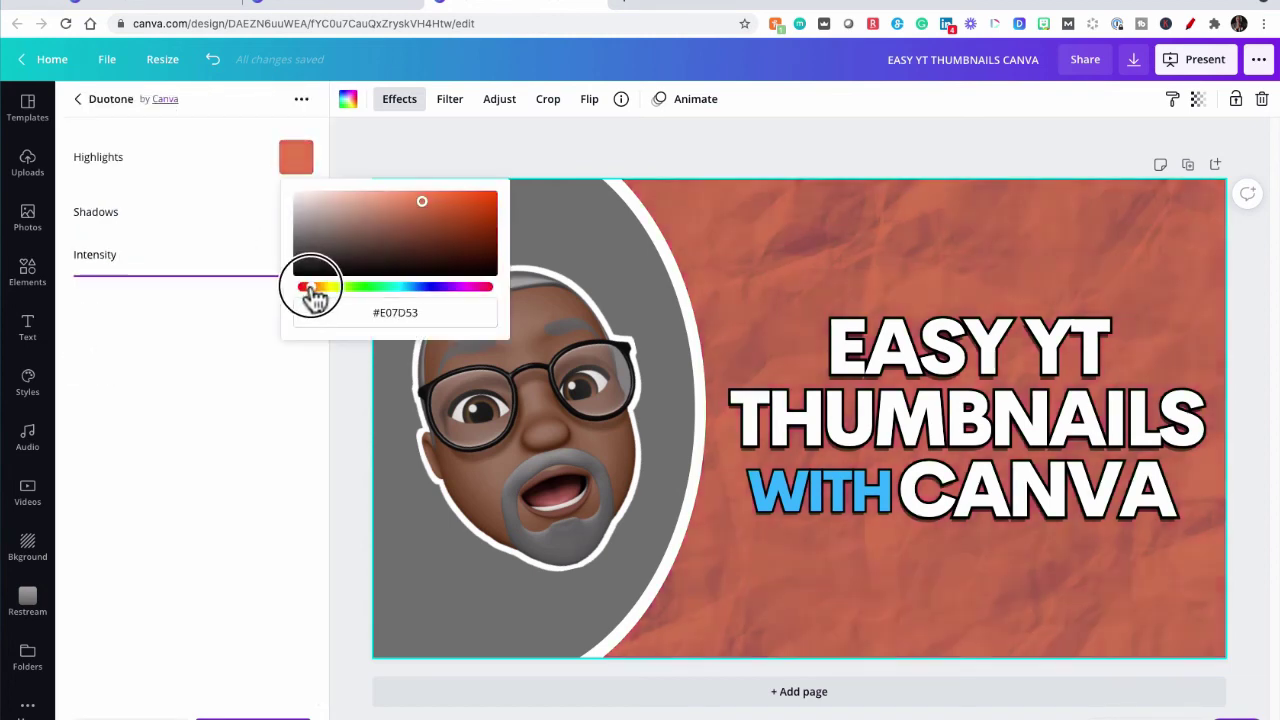
mouse_move(422, 201)
left_mouse_down()
mouse_move(471, 205)
mouse_move(458, 199)
left_mouse_up()
left_click(295, 212)
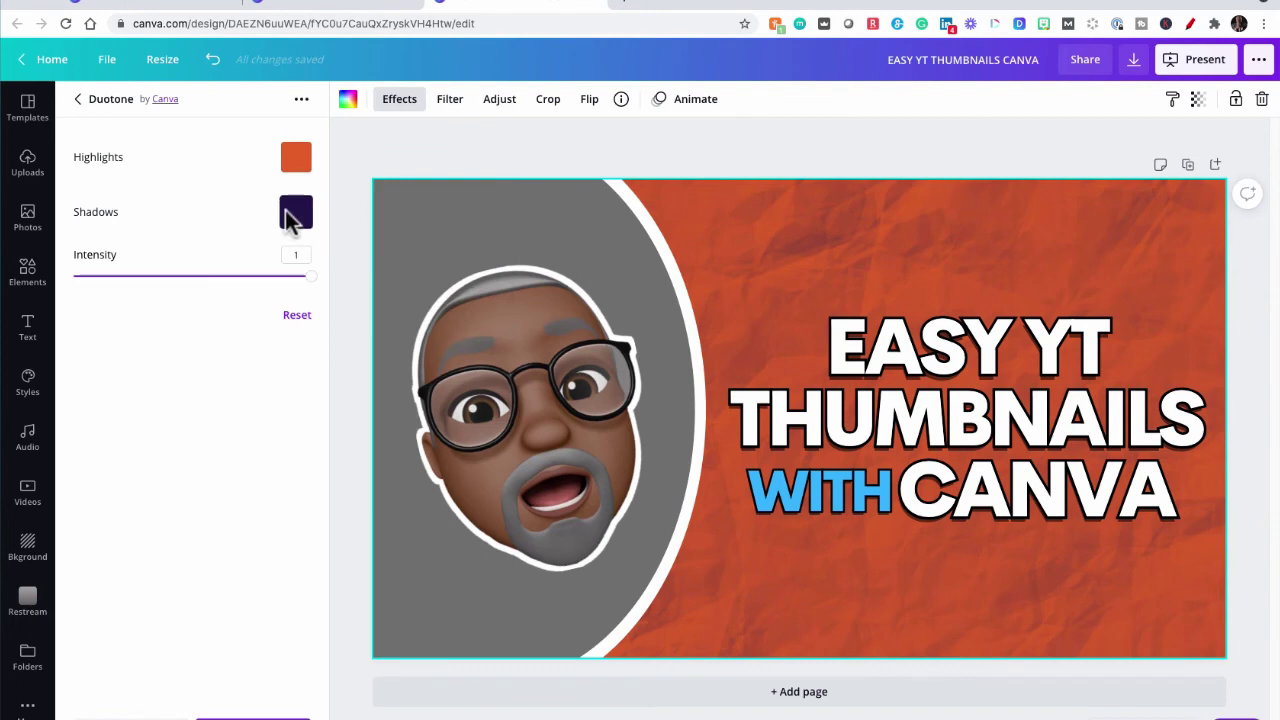
left_click(295, 212)
left_click(435, 304)
mouse_move(450, 320)
left_mouse_down()
mouse_move(443, 300)
mouse_move(489, 308)
left_mouse_up()
left_click(928, 155)
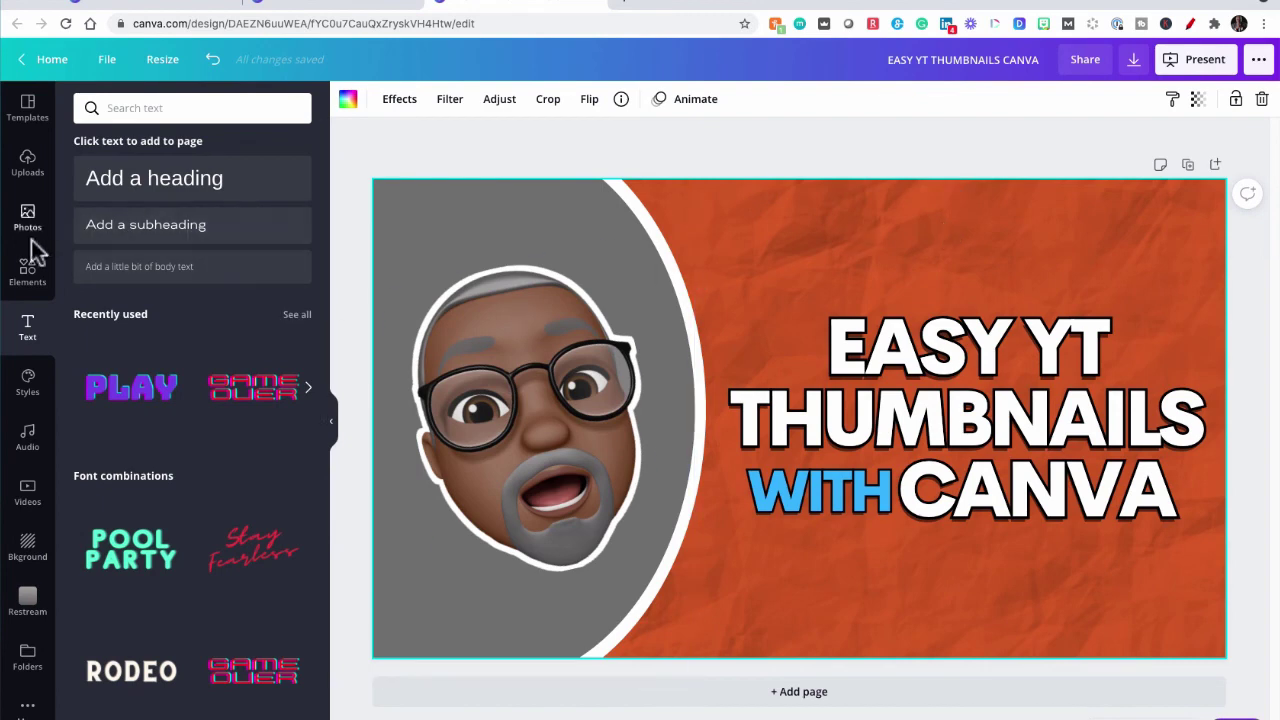
Step: Add a circle and position it partly off the top-right edge
left_click(30, 275)
left_click(171, 255)
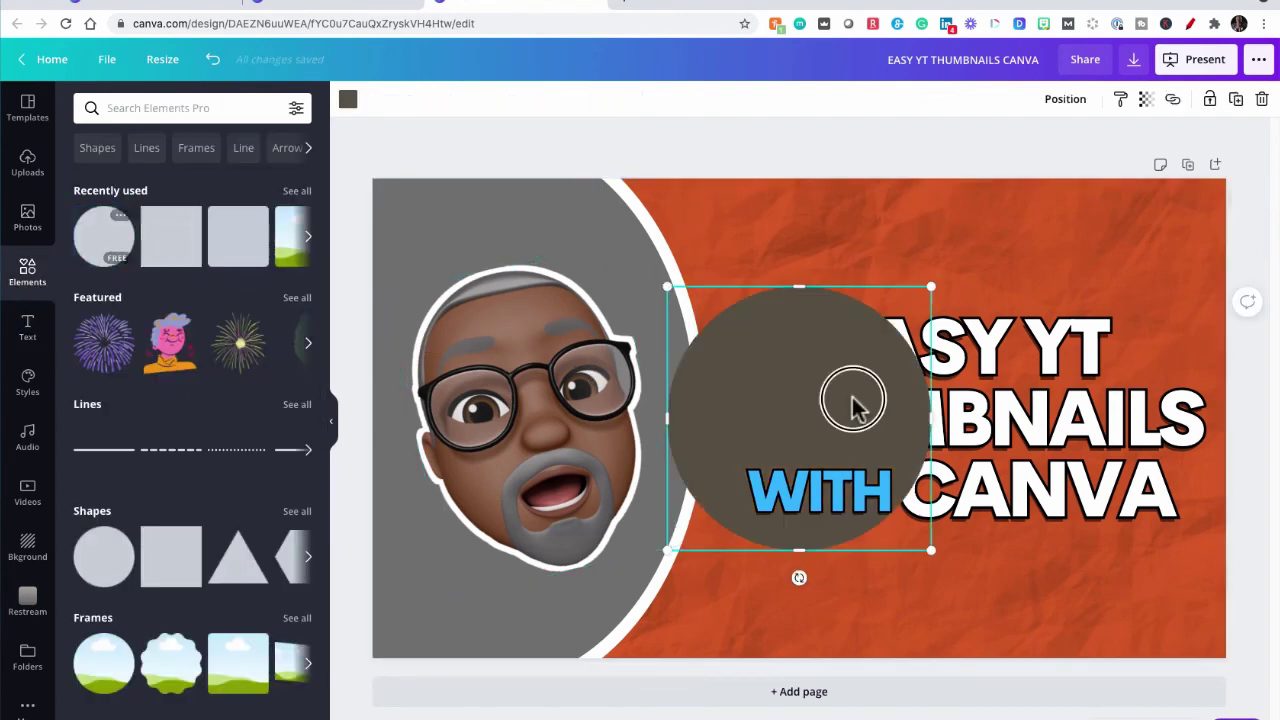
left_click_drag(851, 403, 1126, 166)
left_click_drag(1077, 229, 1046, 231)
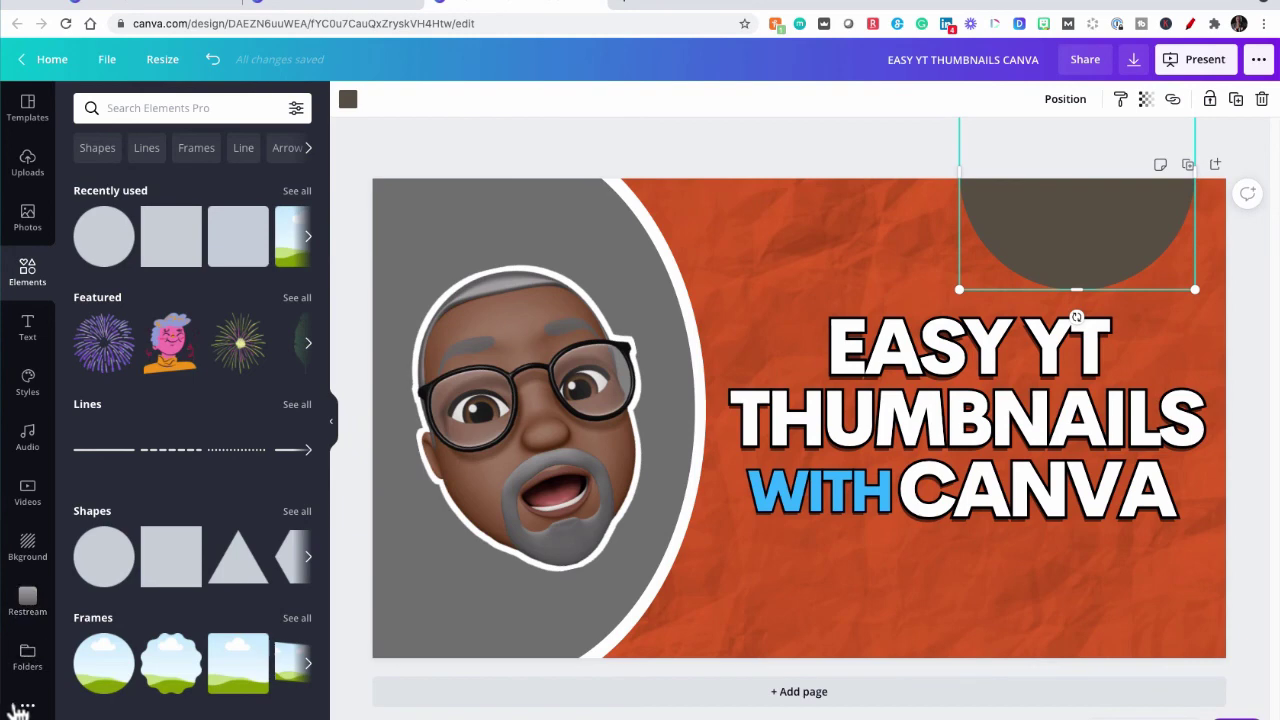
Step: Add the white round Restream R logo from the Restream folder, shrink it, and place it below WITH CANVA
left_click(28, 665)
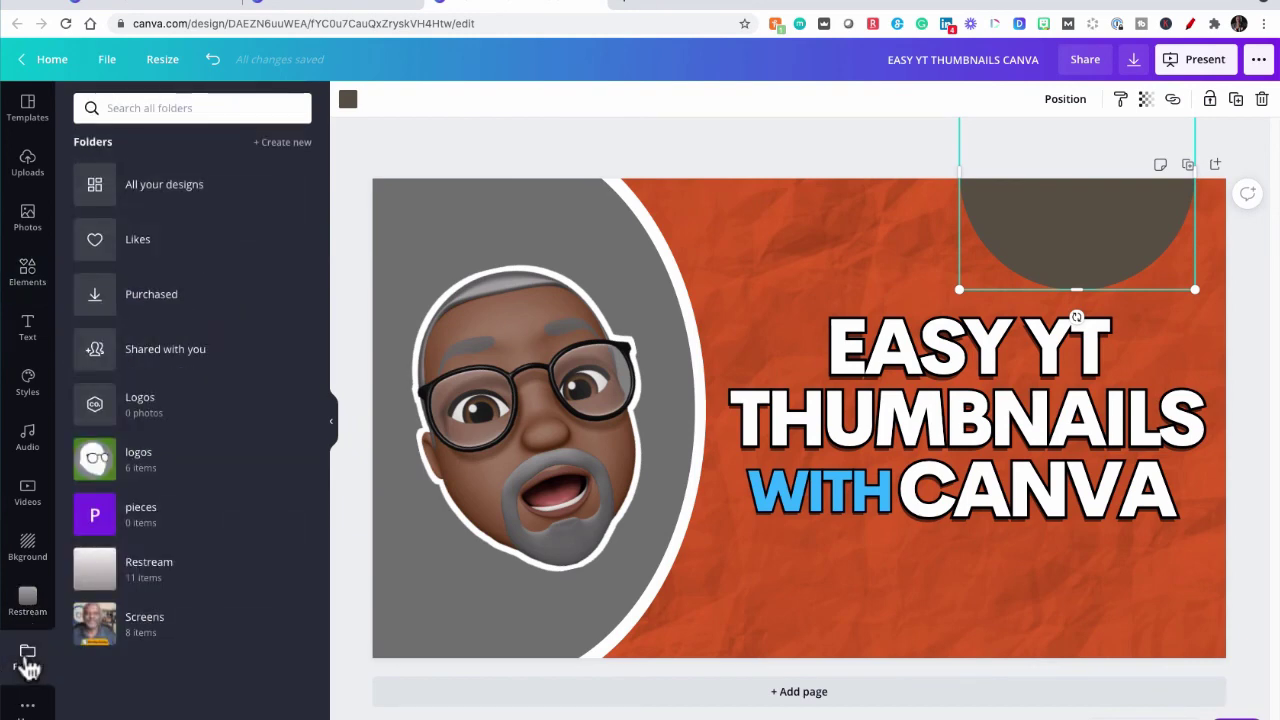
left_click(103, 583)
left_click(190, 510)
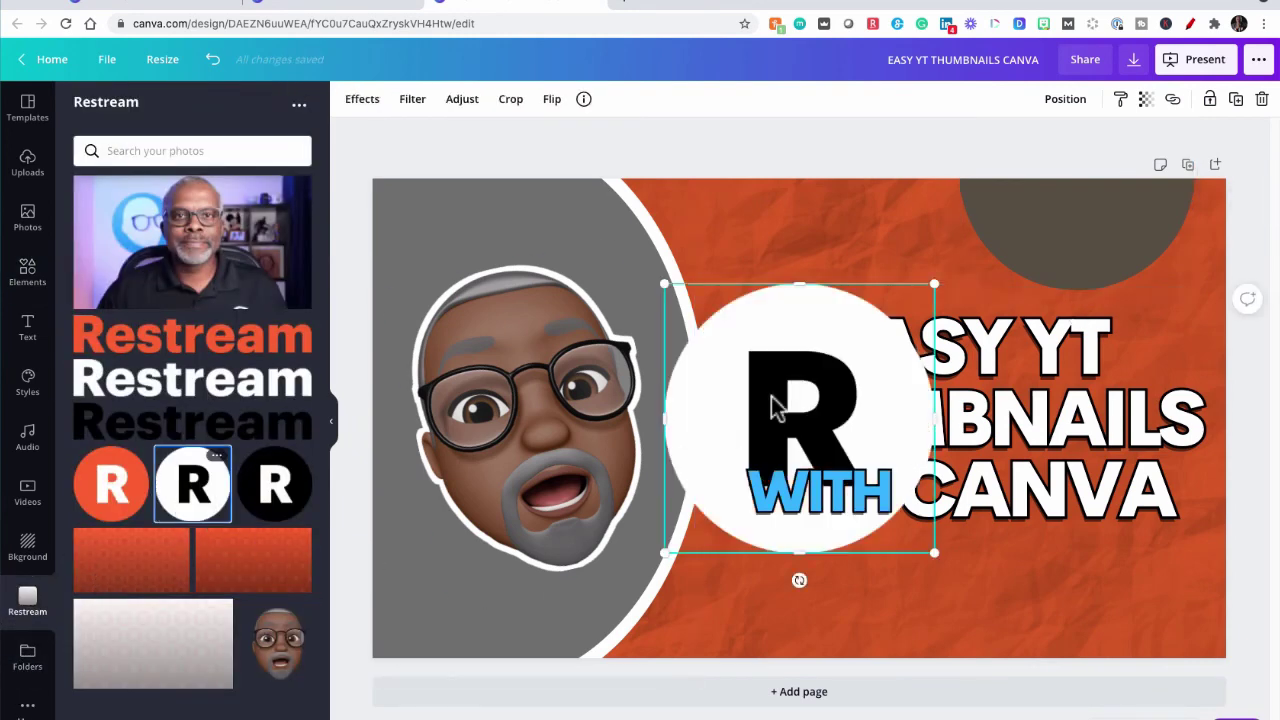
left_click_drag(930, 285, 770, 445)
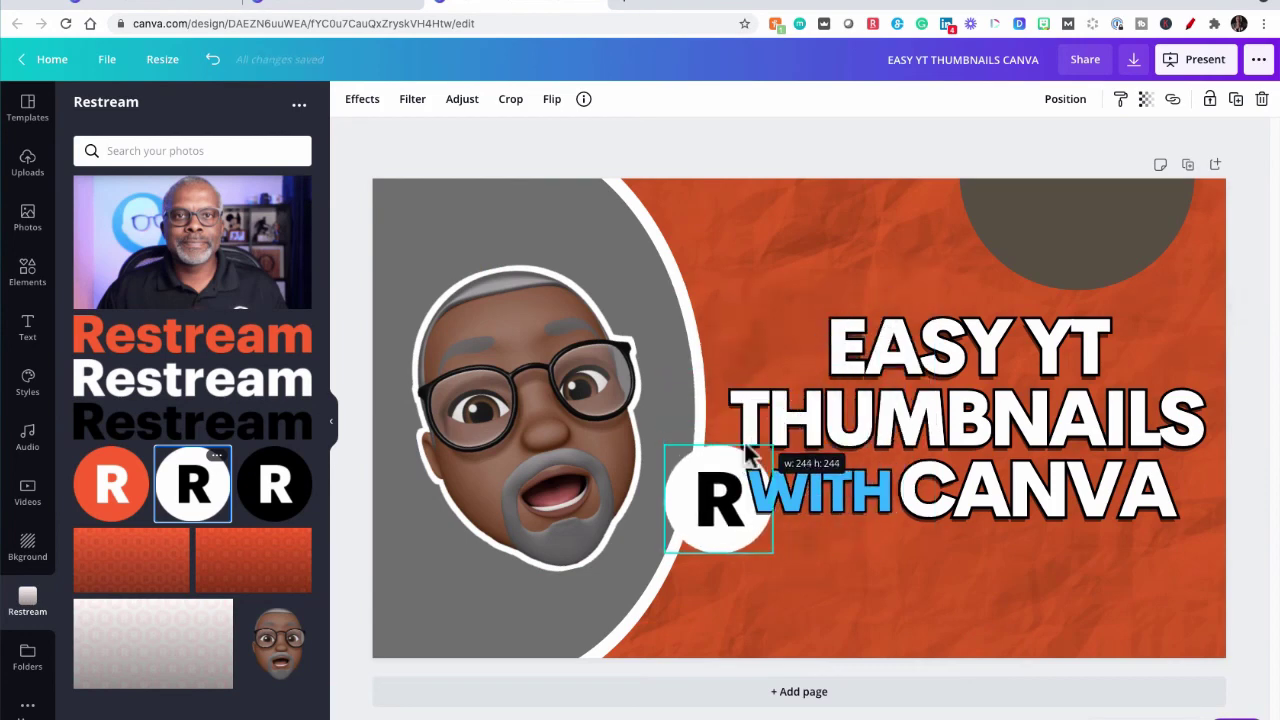
left_click_drag(705, 497, 920, 589)
left_click_drag(884, 641, 906, 620)
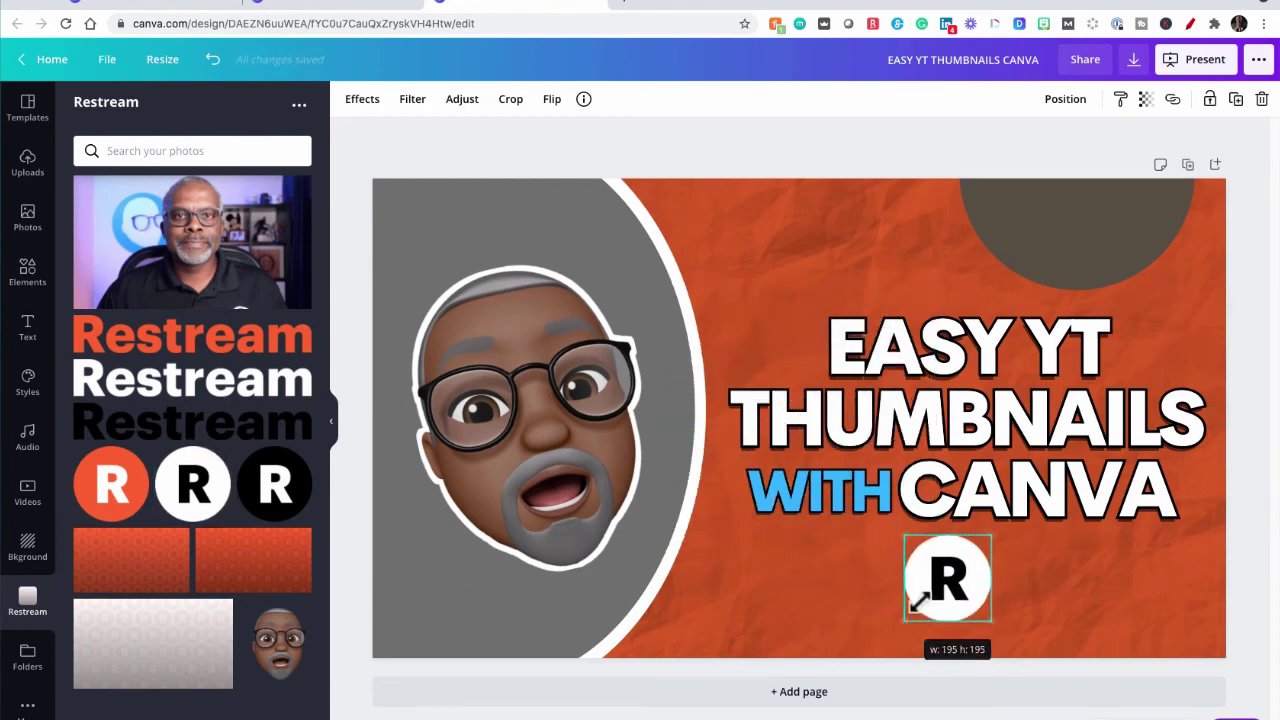
left_click_drag(948, 578, 935, 596)
Step: Add a bold white 'POWERED BY:' heading aligned just left of the R logo
left_click(27, 326)
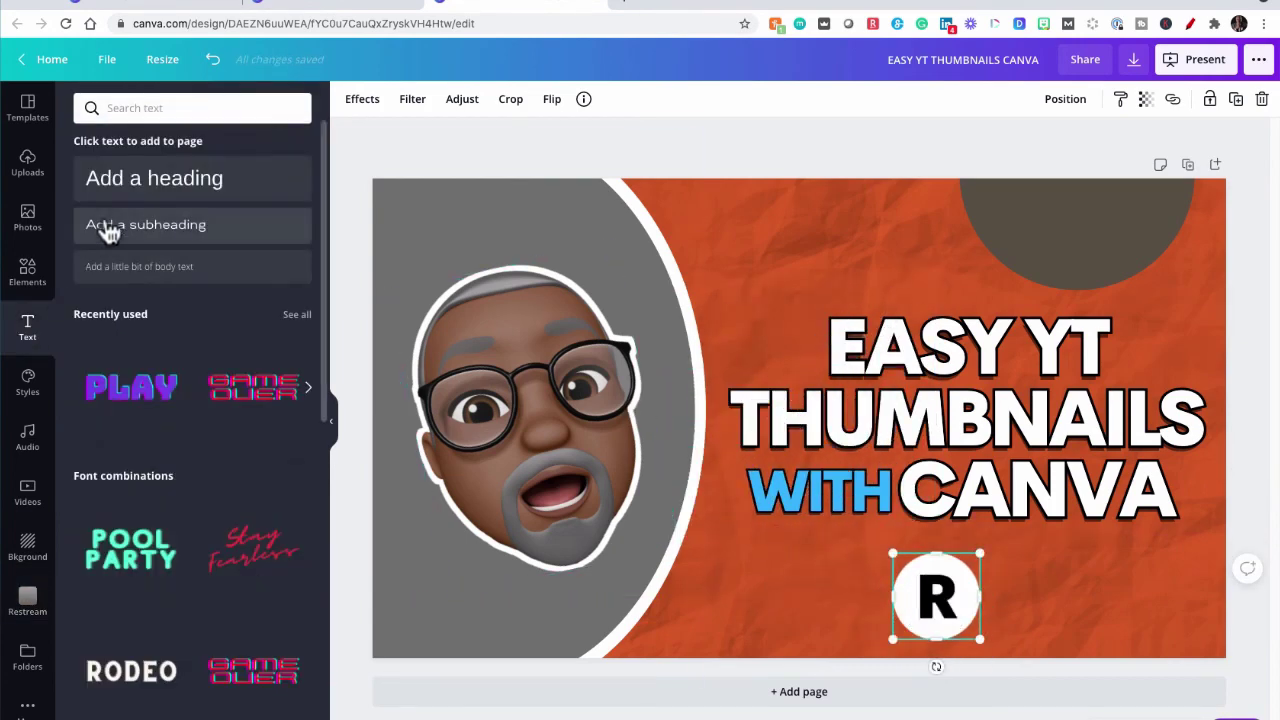
left_click(154, 178)
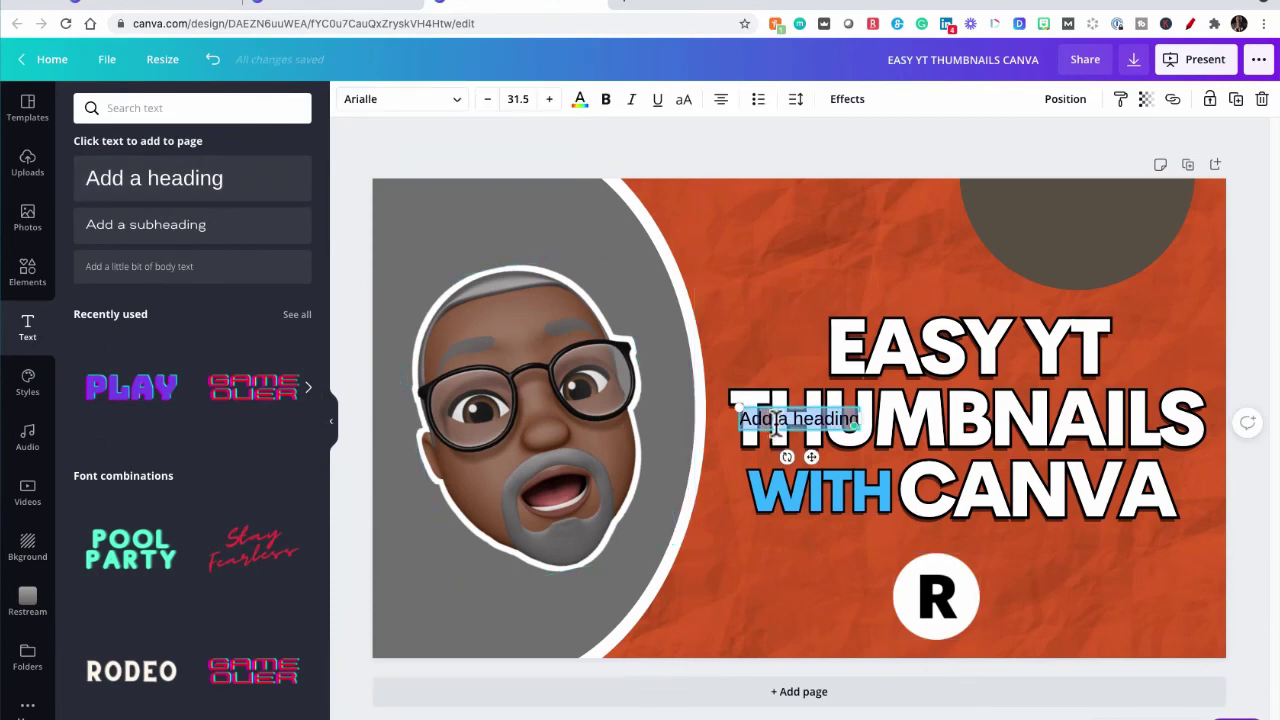
type("POWERED BY")
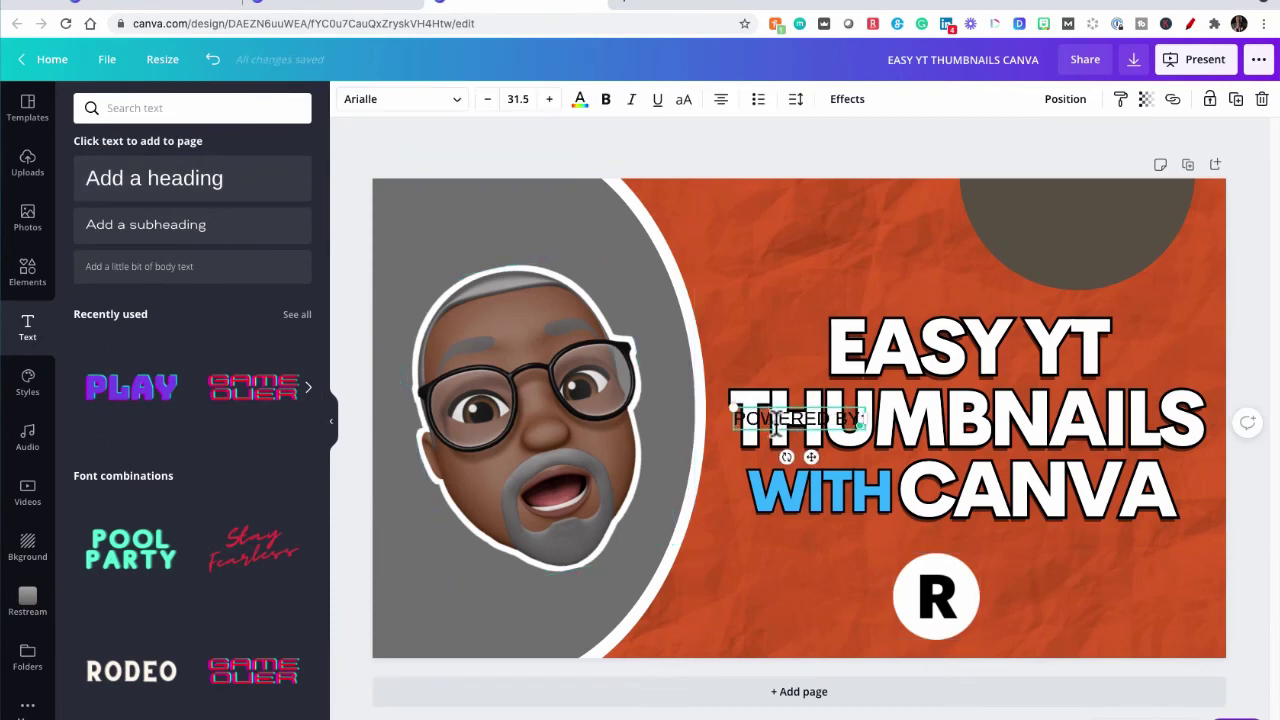
left_click(776, 424)
left_click_drag(776, 424, 797, 605)
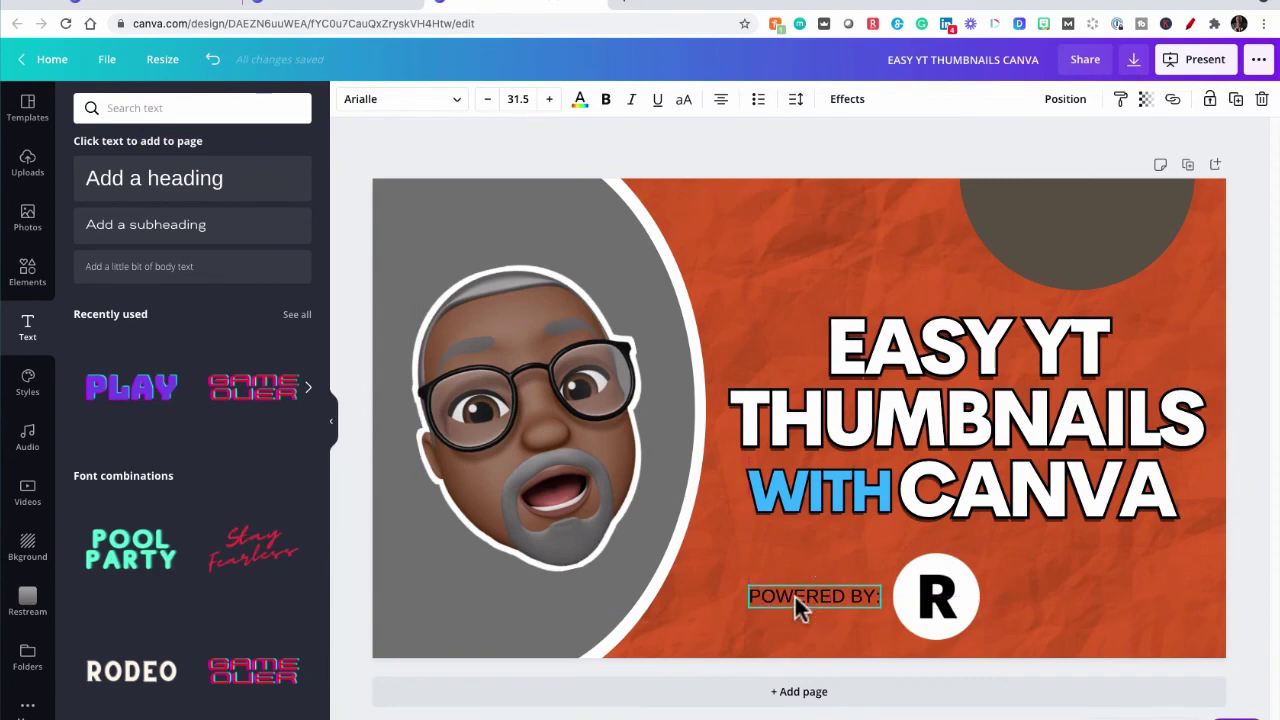
left_click(605, 99)
left_click(580, 110)
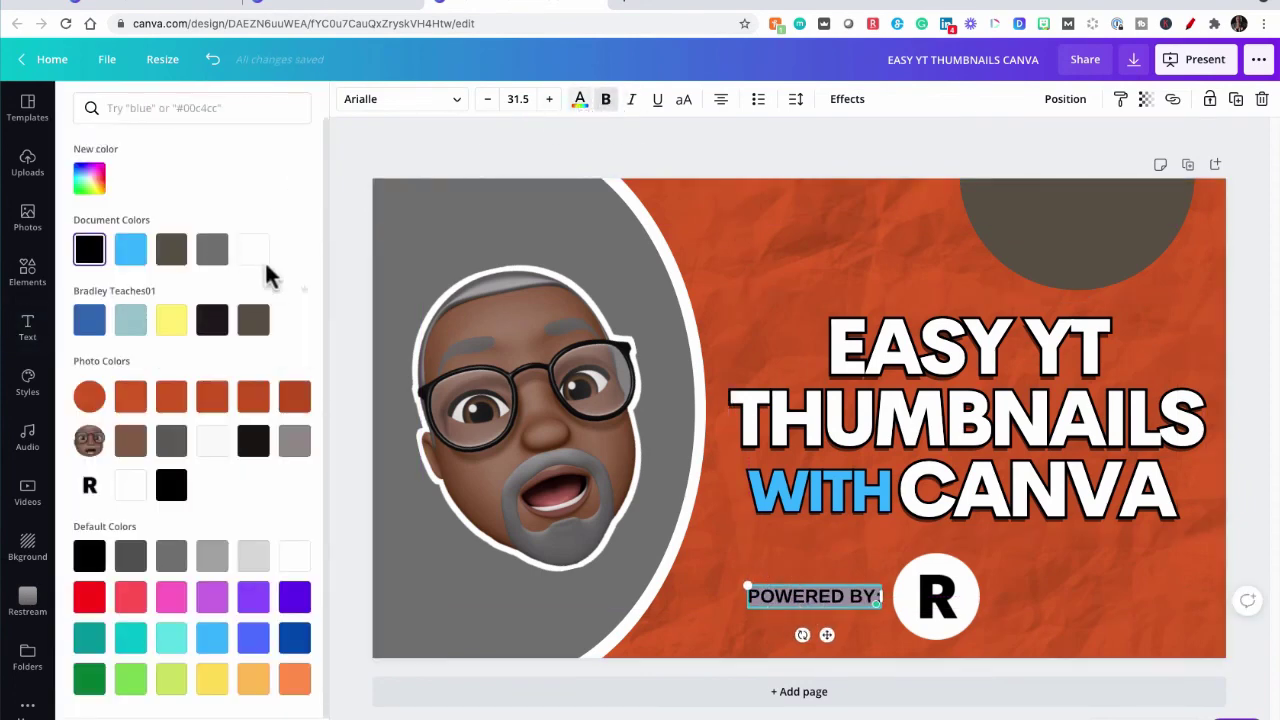
left_click(254, 249)
left_click(830, 160)
left_click(793, 266)
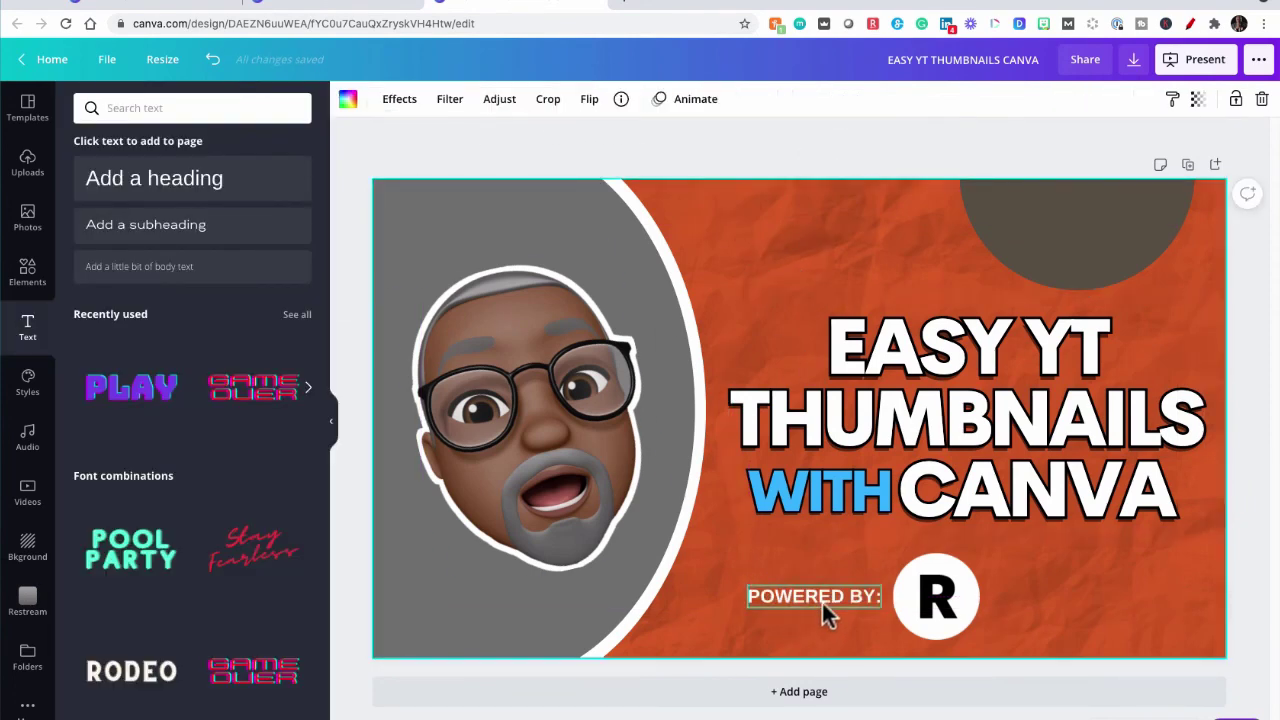
left_click_drag(822, 603, 826, 611)
Step: Recolour the top-right circle black
left_click(1114, 257)
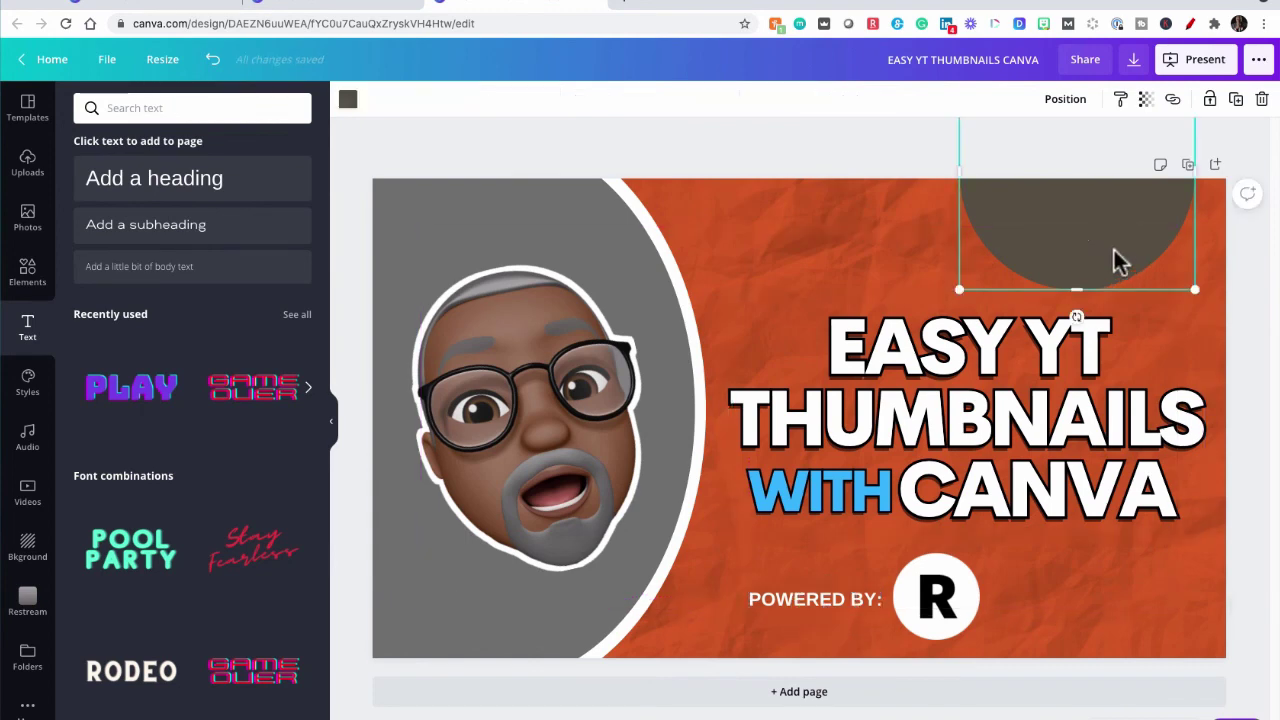
left_click(347, 100)
left_click(89, 249)
Step: Add a white two-line '#Restream Tutorials' heading
left_click(28, 330)
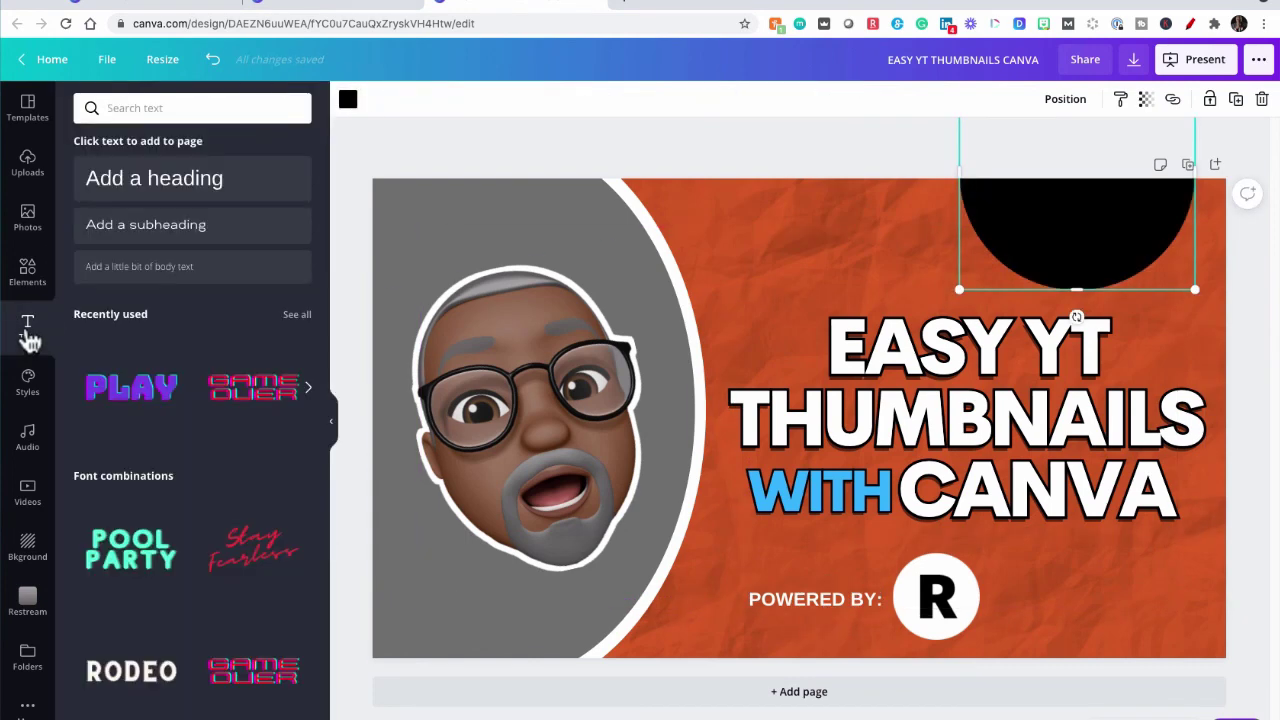
left_click(140, 190)
type("#")
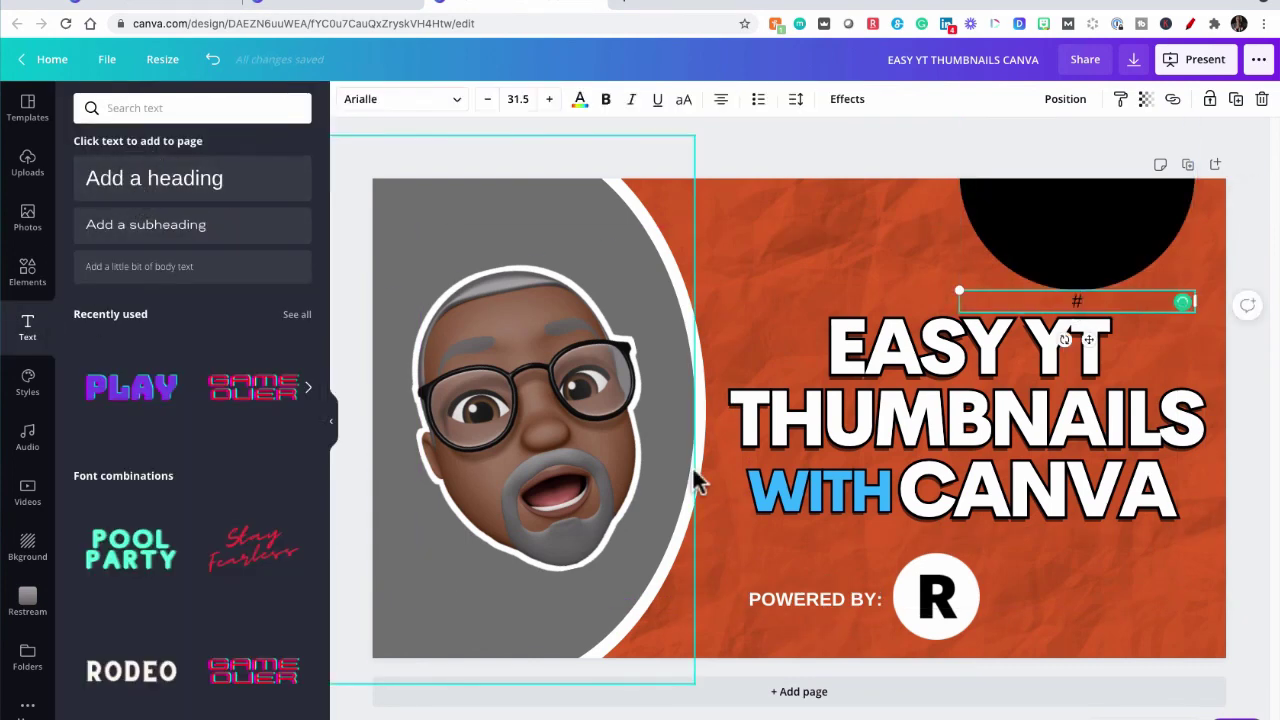
type("Restream")
key("Return")
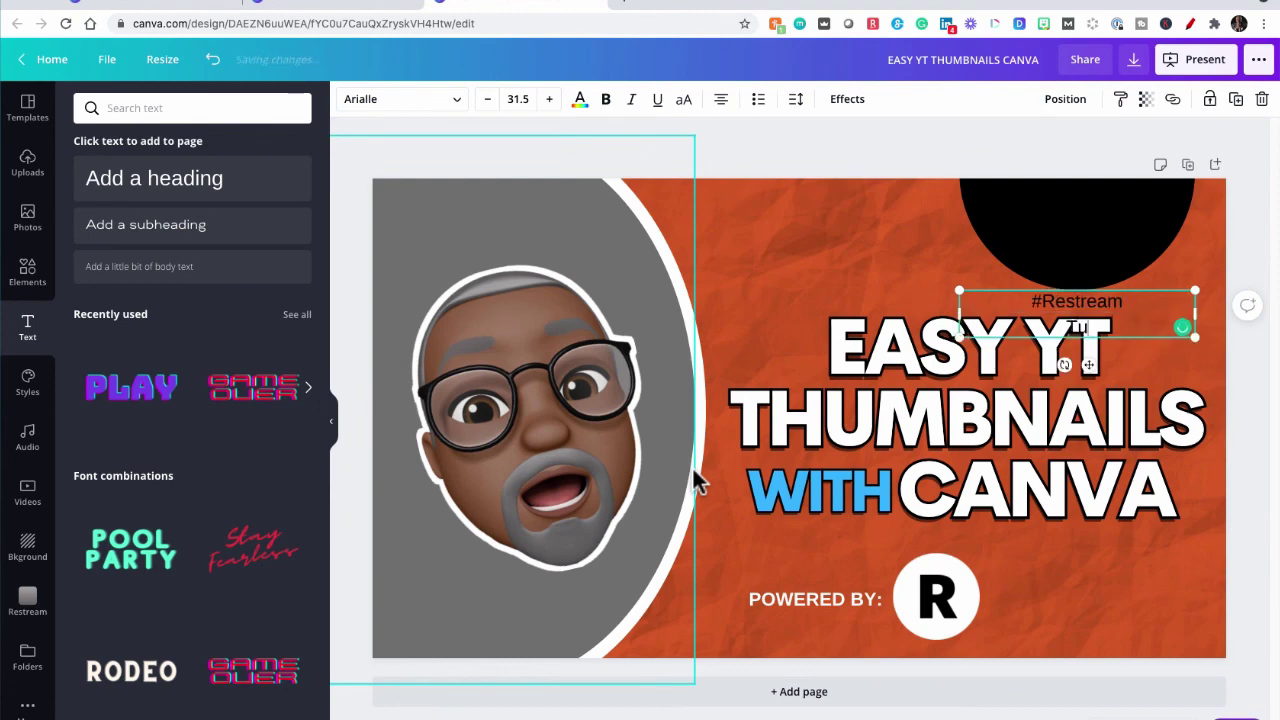
type("Tutorials")
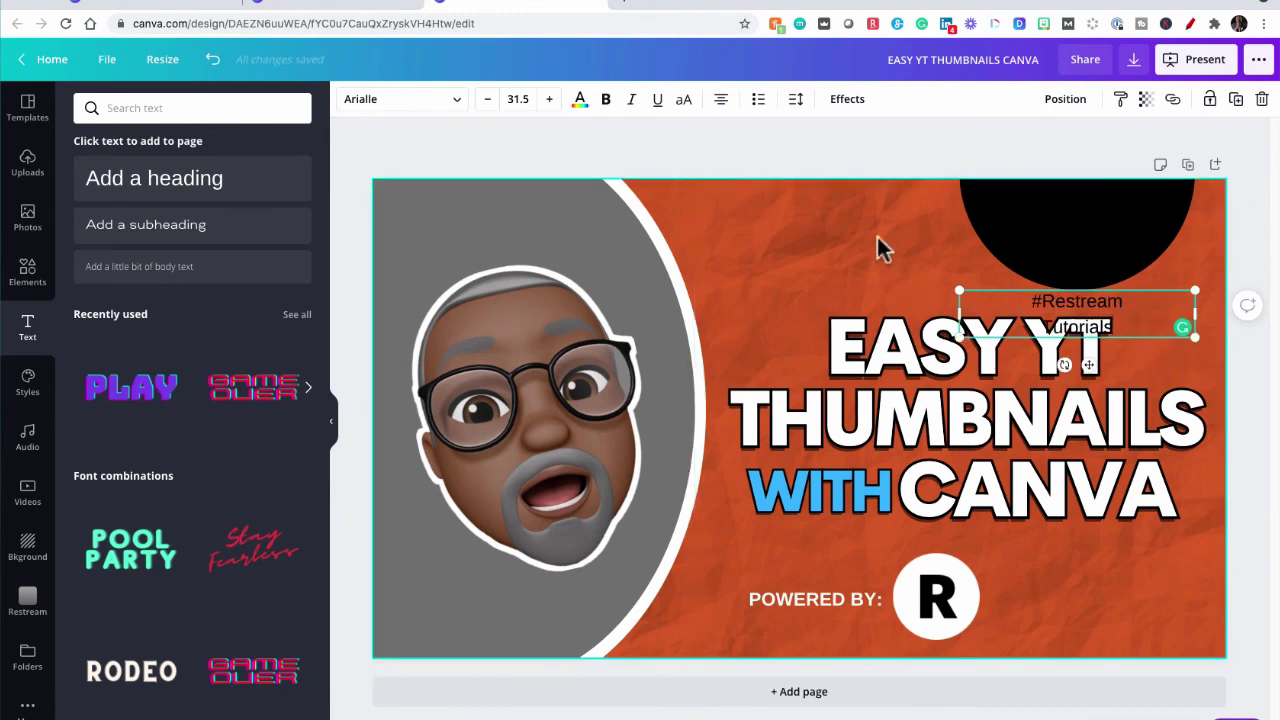
key("ctrl+a")
left_click(579, 99)
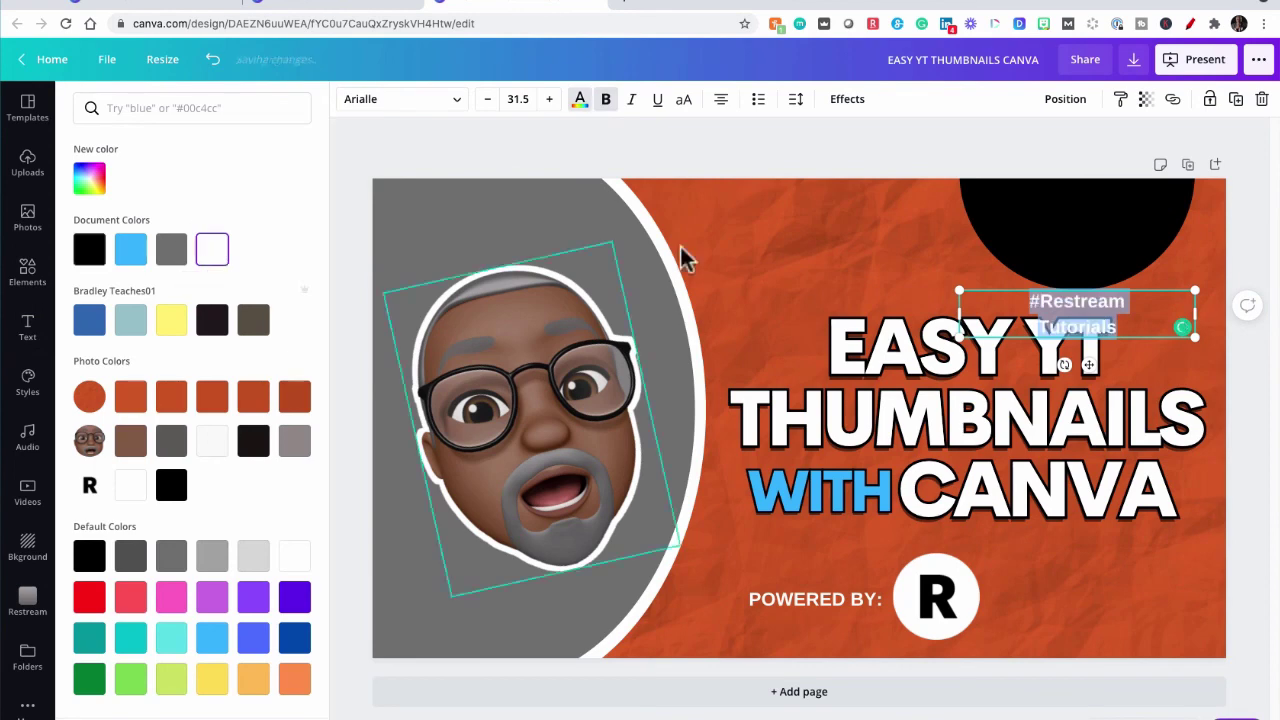
left_click(902, 220)
Step: Move the '#Restream Tutorials' text into the black circle and enlarge its font two steps
left_click_drag(1030, 300, 1029, 214)
double_click(1040, 208)
left_click(549, 99)
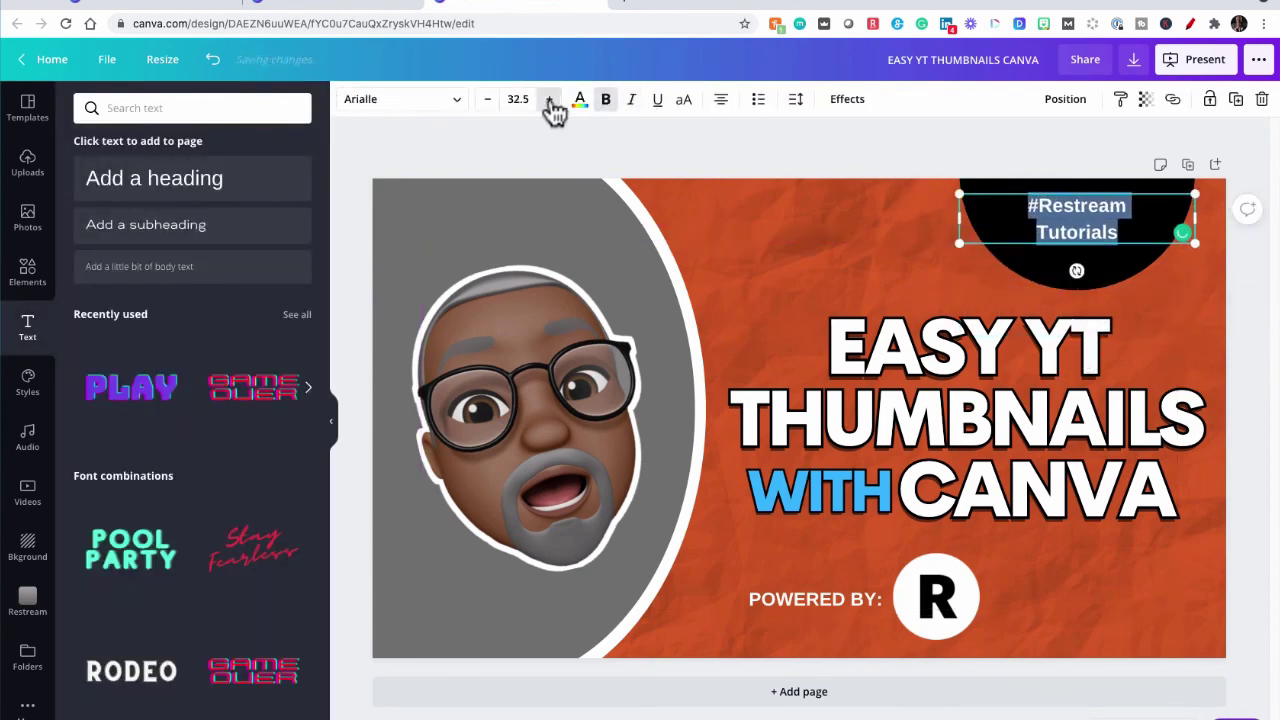
left_click(549, 99)
left_click(908, 166)
Step: Resize the black circle slightly and centre it behind the text at the top edge
left_click(1043, 284)
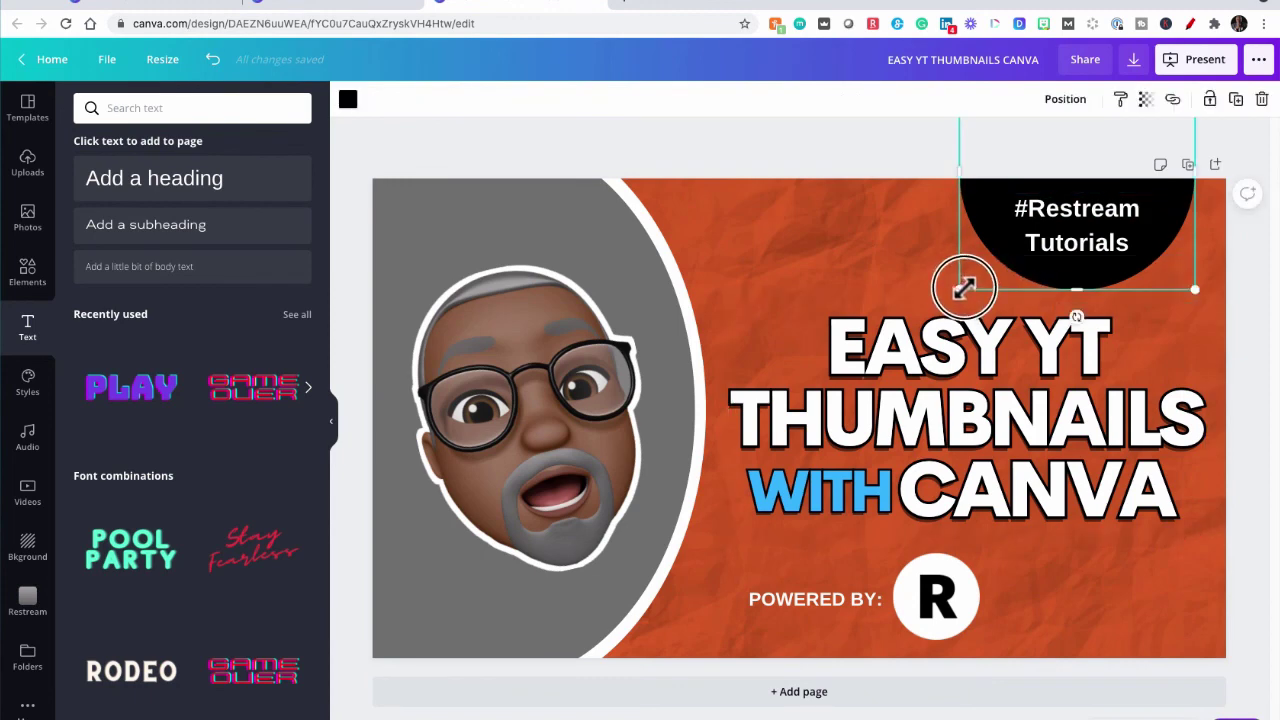
left_click_drag(963, 289, 971, 277)
mouse_move(1129, 200)
left_mouse_down()
mouse_move(1114, 194)
mouse_move(1125, 200)
left_mouse_up()
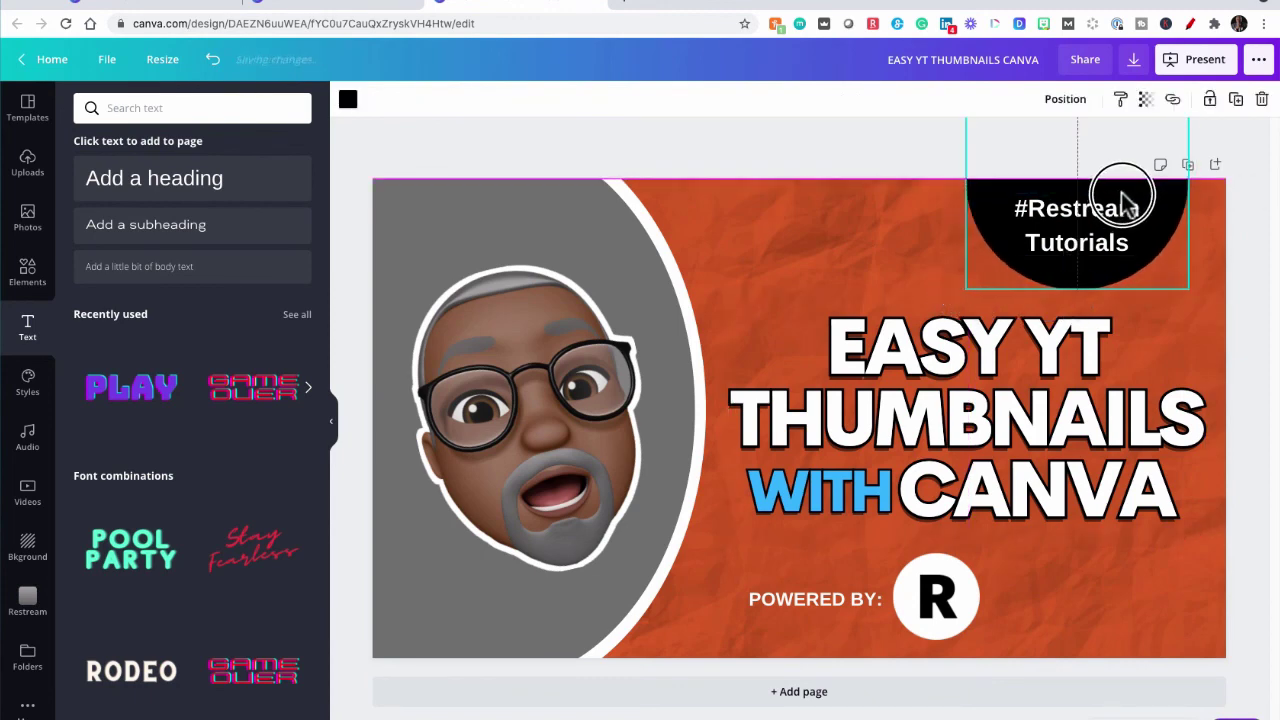
left_click(850, 146)
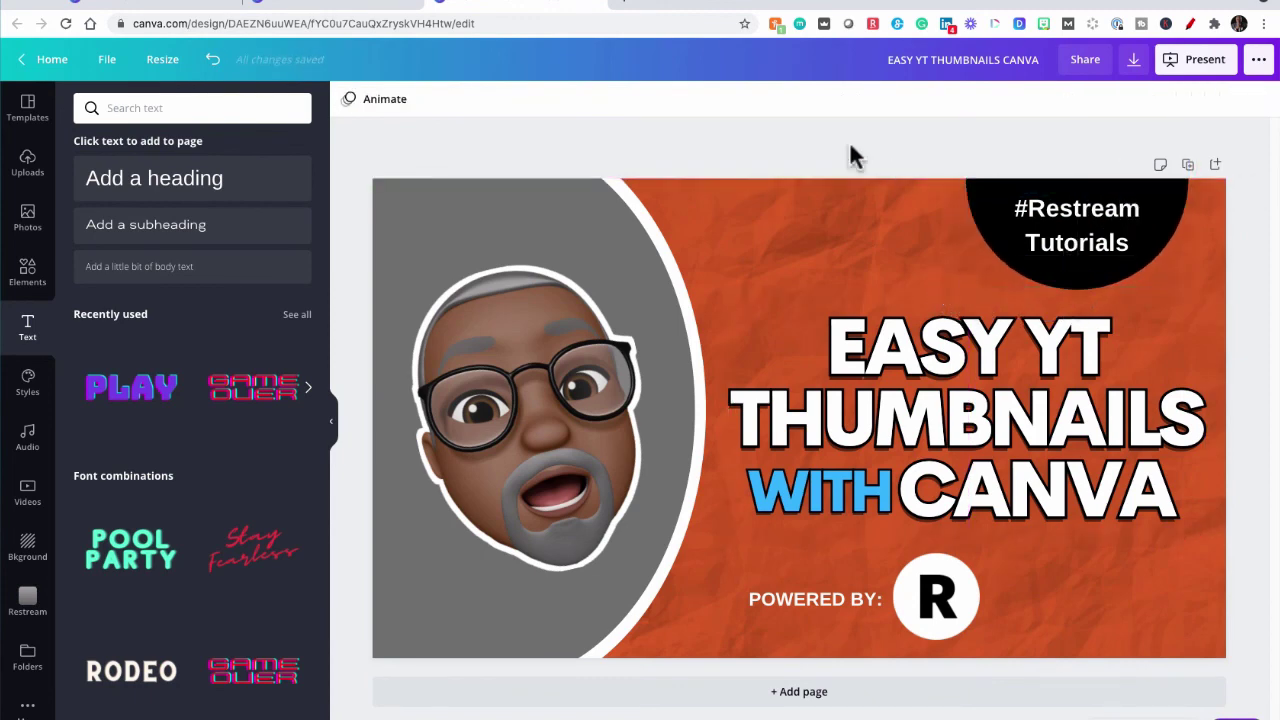